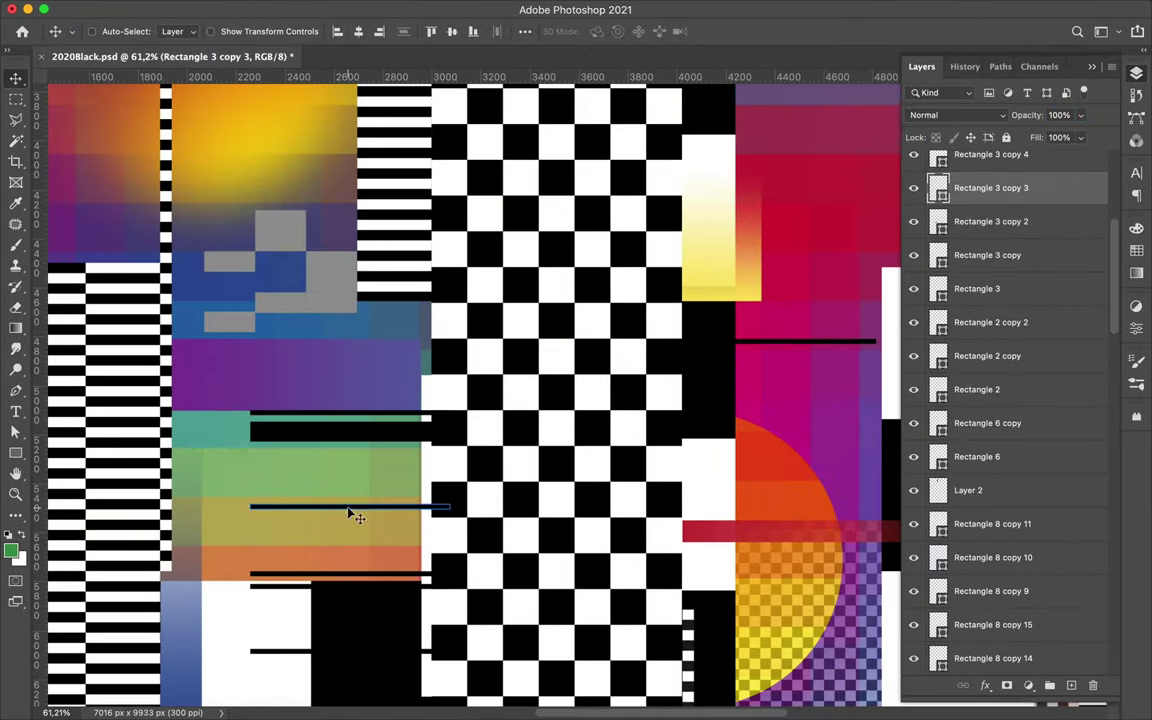
Step: Alt-drag four copies of the grey square into other checkerboard cells
left_click(386, 480, "ctrl")
scroll(509, 381, "up", 3)
scroll(509, 381, "up", 2)
left_click(415, 388, "ctrl")
mouse_move(437, 399)
left_mouse_down("alt")
mouse_move(545, 386)
mouse_move(640, 298)
left_mouse_up("alt")
scroll(640, 298, "up", 3)
mouse_move(540, 198)
left_mouse_down("alt")
mouse_move(407, 252)
mouse_move(424, 275)
left_mouse_up("alt")
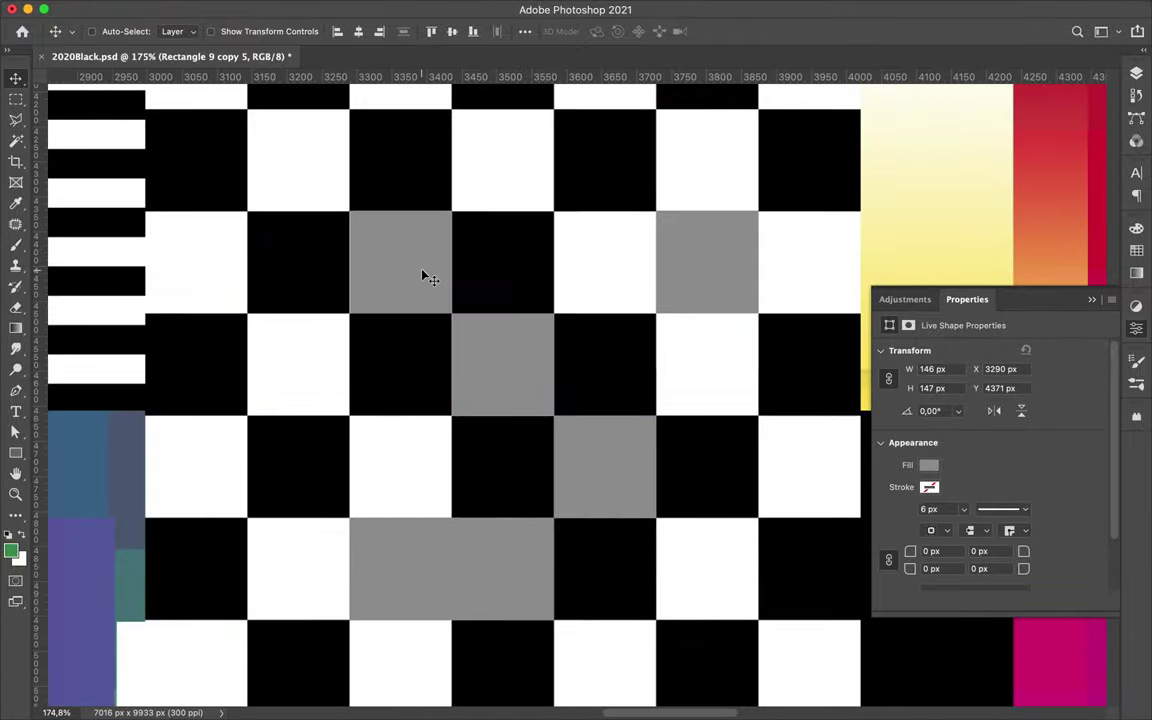
left_click_drag(473, 337, 533, 604, "ctrl+alt")
scroll(533, 604, "down", 1)
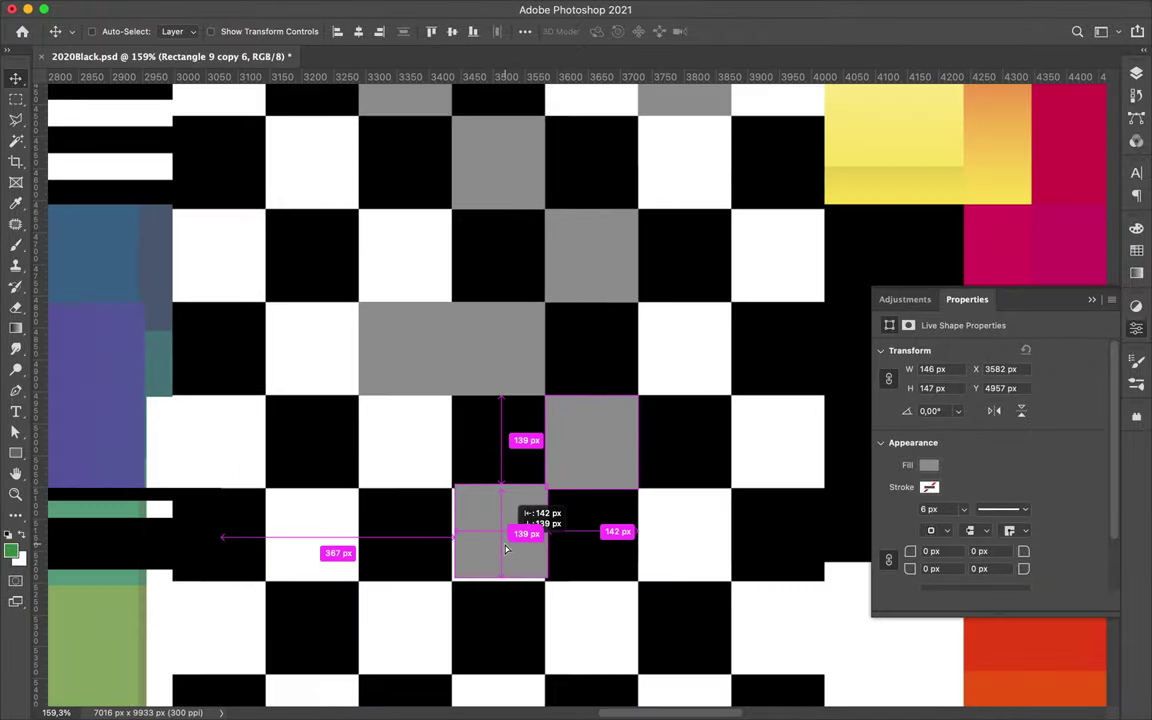
left_click_drag(527, 514, 504, 458, "alt")
scroll(578, 455, "down", 5)
scroll(578, 455, "down", 2)
Step: Copy the red stripe onto the checkerboard and place a yellow rectangle copy beside it
left_click_drag(640, 520, 545, 465, "ctrl+alt")
scroll(533, 461, "up", 5)
scroll(533, 461, "down", 3)
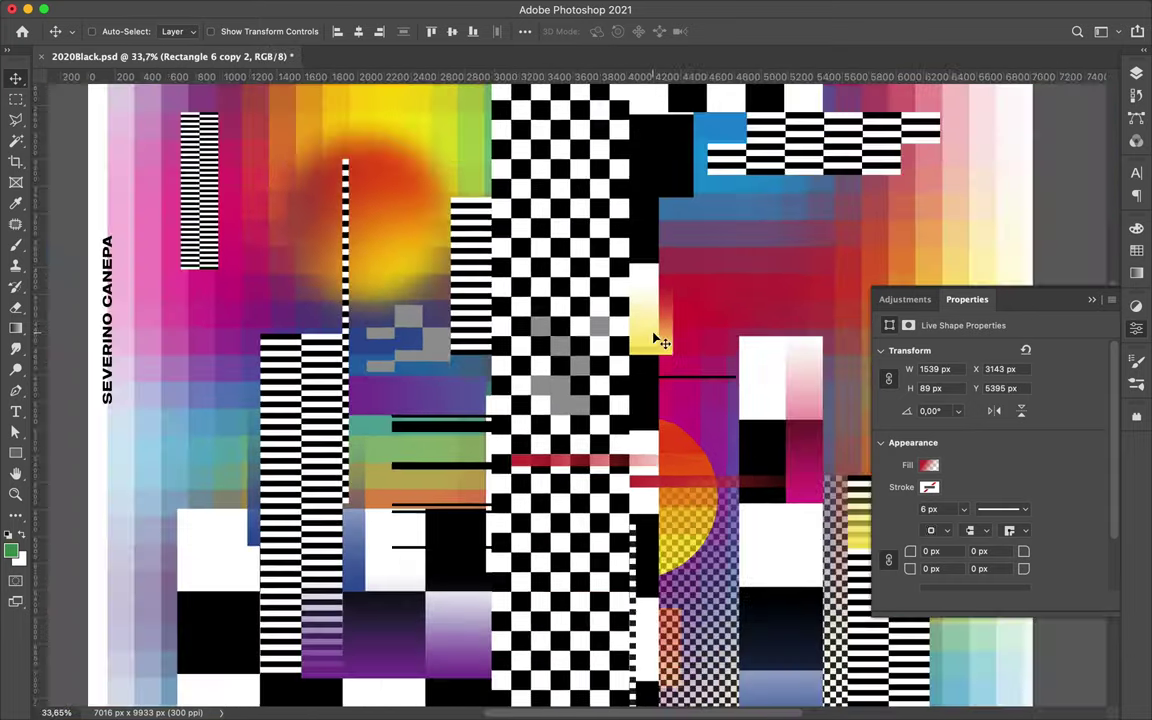
scroll(653, 334, "down", 1)
left_click_drag(766, 411, 555, 500, "alt")
scroll(537, 641, "up", 3)
mouse_move(484, 590)
left_mouse_down("alt")
mouse_move(617, 603)
mouse_move(603, 565)
left_mouse_up("alt")
Step: Stretch the yellow copy upward into a tall narrow bar with Free Transform
key("ctrl+t")
left_click_drag(581, 500, 581, 357)
key("Return")
scroll(590, 483, "down", 1)
scroll(590, 483, "down", 2)
scroll(590, 483, "down", 1)
mouse_move(578, 470)
left_mouse_down("alt")
mouse_move(612, 470)
mouse_move(614, 214)
left_mouse_up("alt")
key("ctrl+t")
key("Return")
scroll(614, 214, "down", 2)
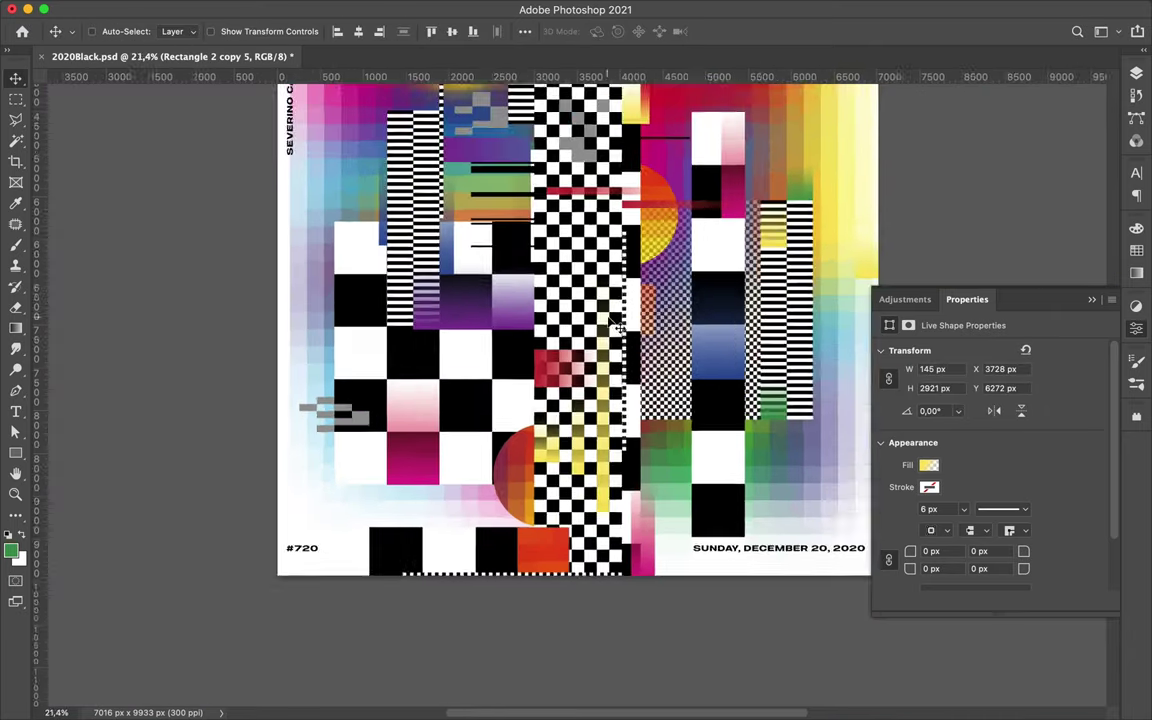
scroll(614, 214, "down", 3)
Step: Save 2020Black.psd and set up a red 201 px Hard Round brush
key("ctrl+s")
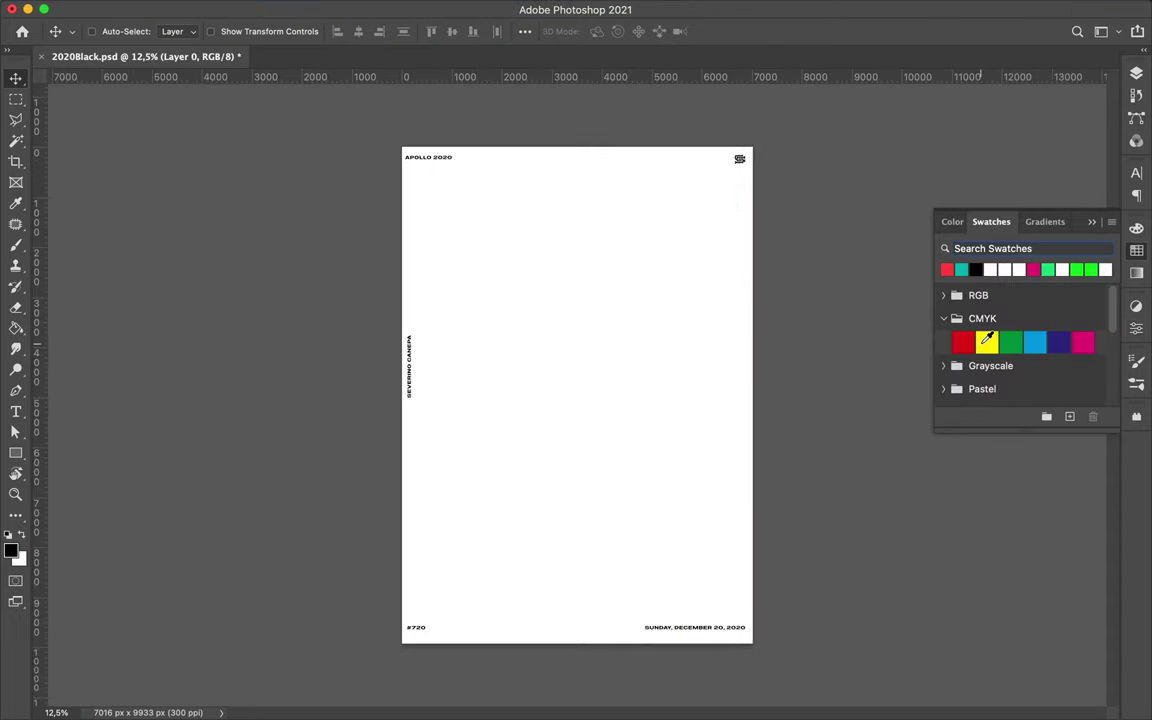
left_click(962, 342)
key("b")
right_click(638, 315)
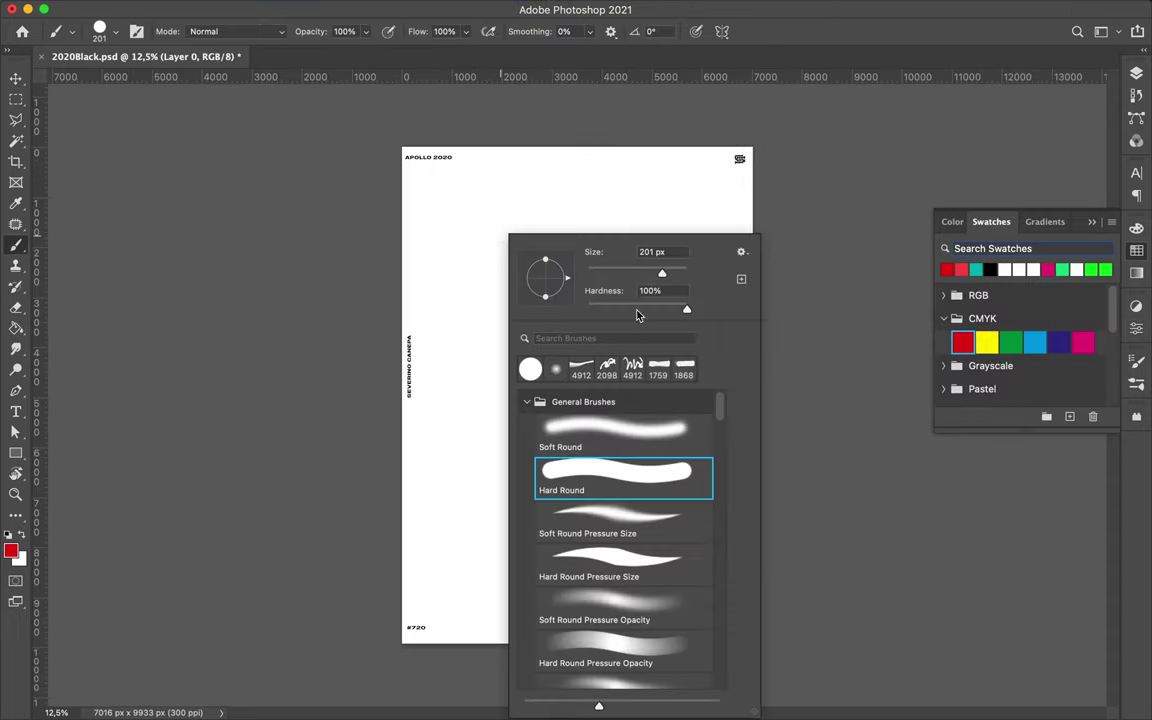
Step: Switch to a larger soft brush and paint red strokes across the poster's upper-left area
key("Return")
left_click_drag(462, 335, 565, 234)
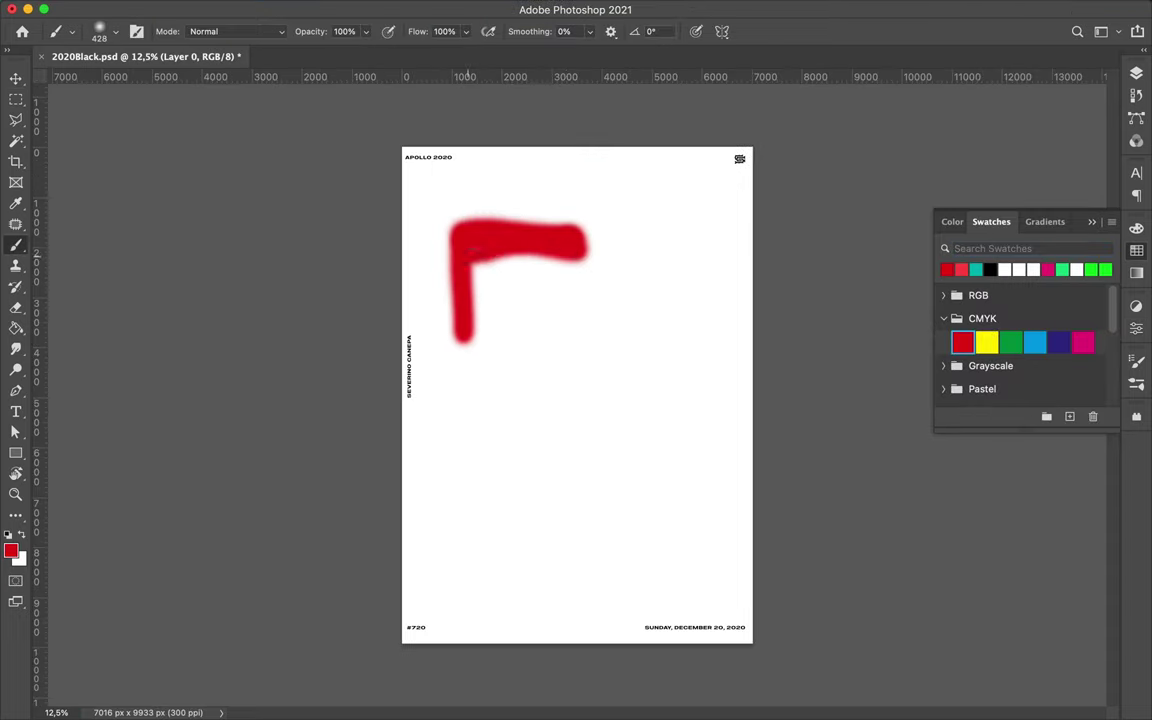
mouse_move(681, 227)
left_mouse_down()
mouse_move(630, 340)
mouse_move(546, 343)
left_mouse_up()
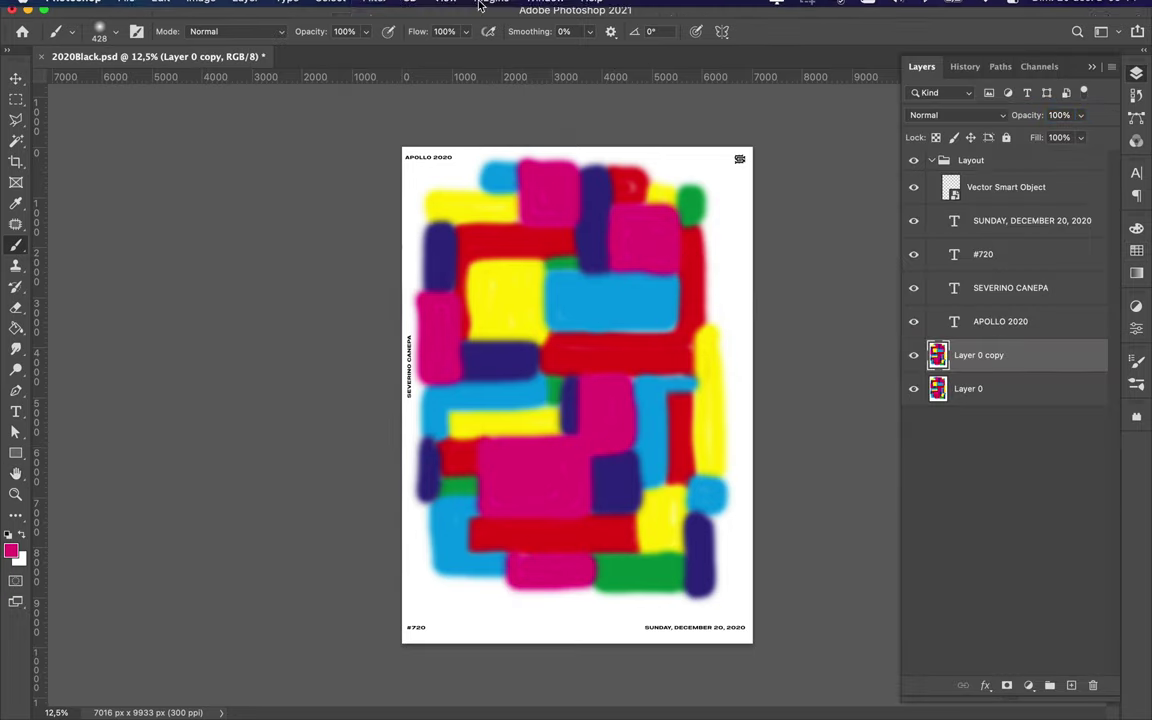
Step: Apply Gaussian Blur 318 and Mosaic, then delete the original Layer 0
left_click_drag(794, 304, 848, 301)
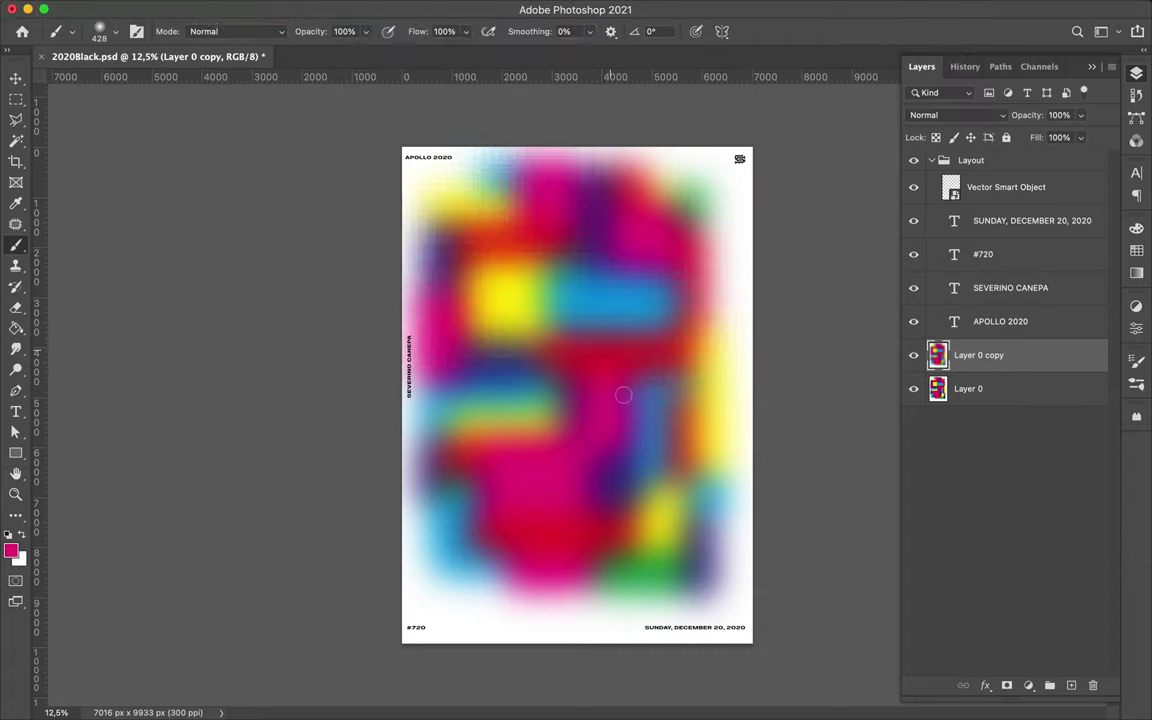
left_click(213, 41)
key("v")
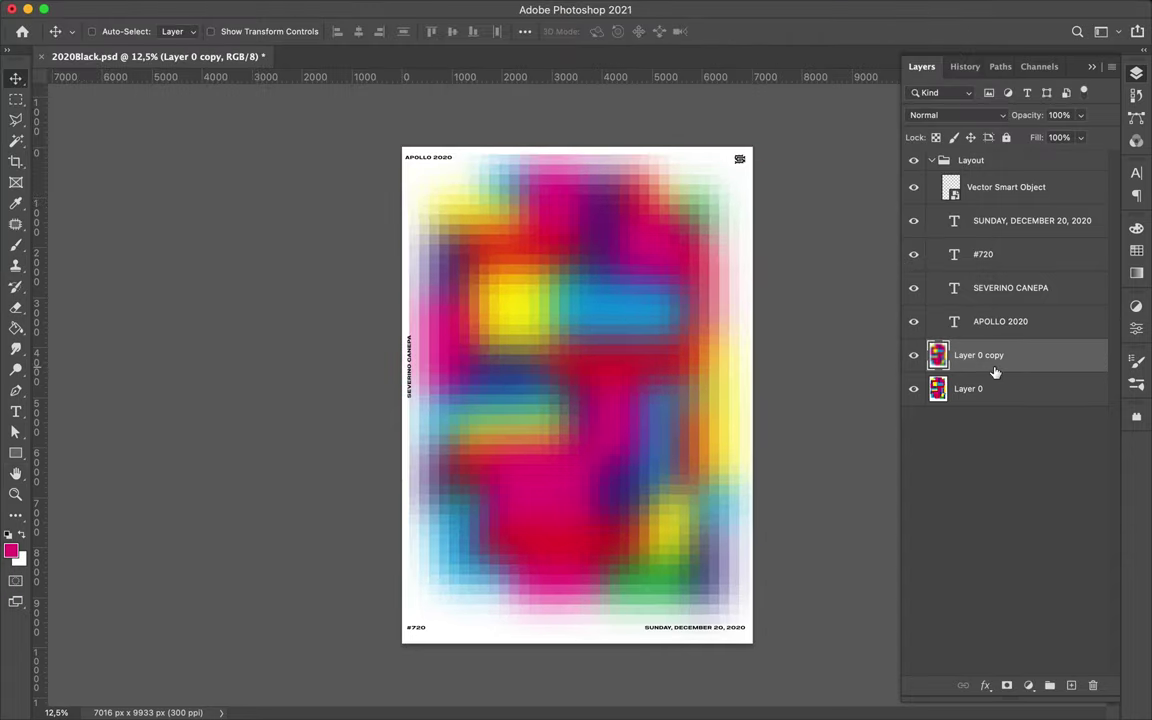
left_click(968, 388)
key("BackSpace")
Step: Add a new layer below and draw a white rectangle covering the whole page
scroll(689, 314, "up", 2)
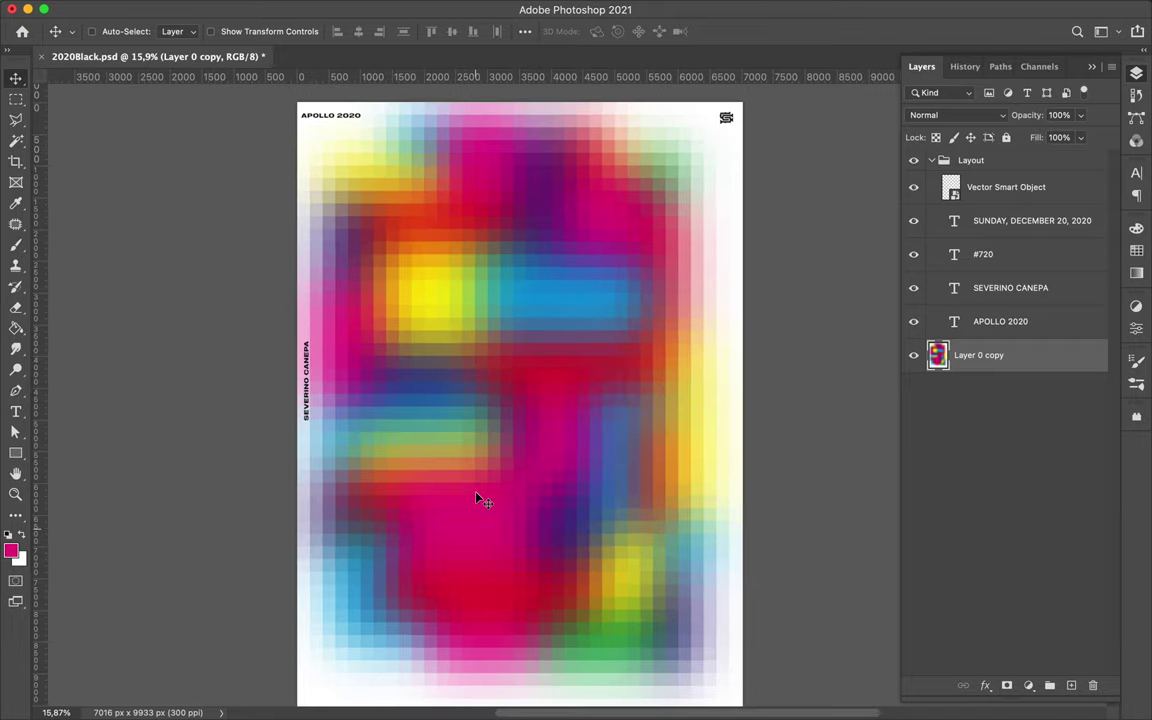
scroll(470, 360, "up", 2)
scroll(600, 320, "down", 1)
scroll(505, 398, "down", 2)
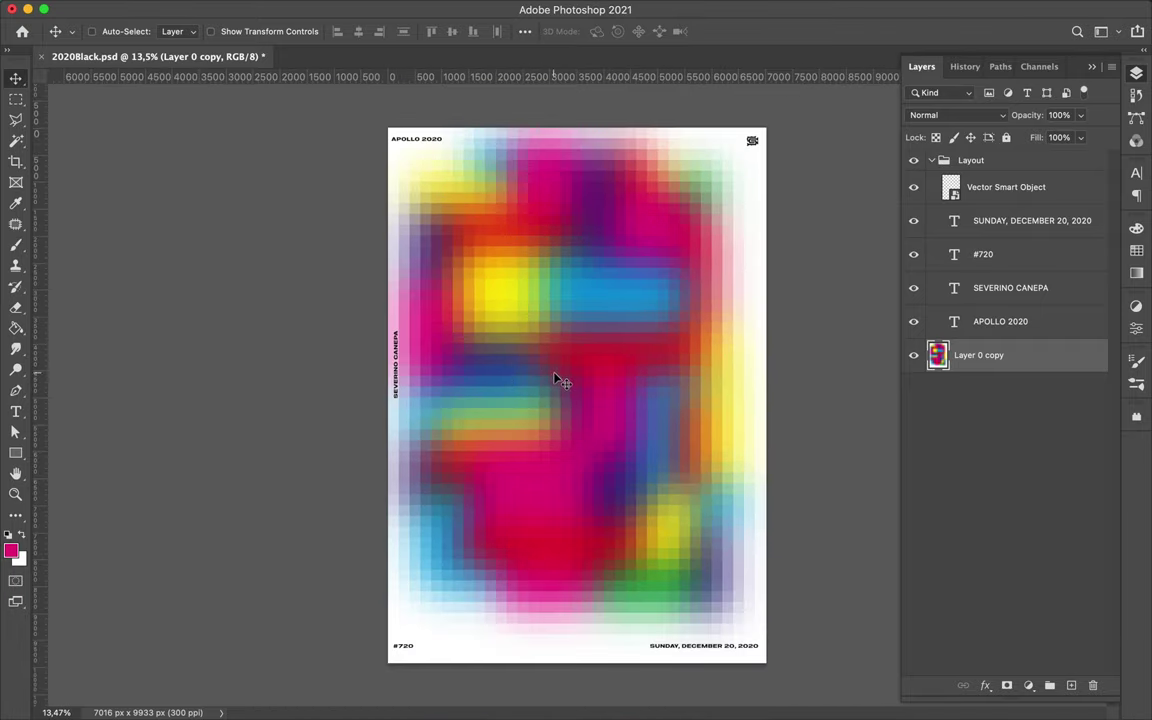
key("ctrl+shift+alt+n")
key("ctrl+bracketleft")
key("u")
left_click(177, 31)
left_click(277, 117)
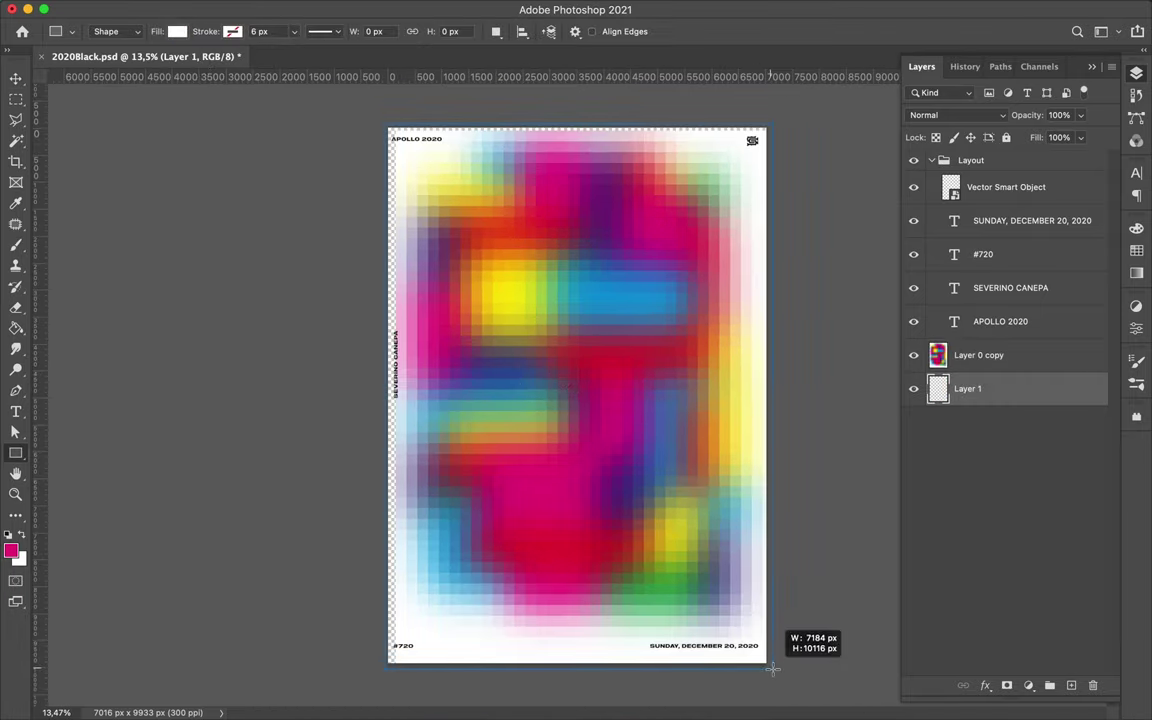
left_click_drag(773, 669, 381, 120)
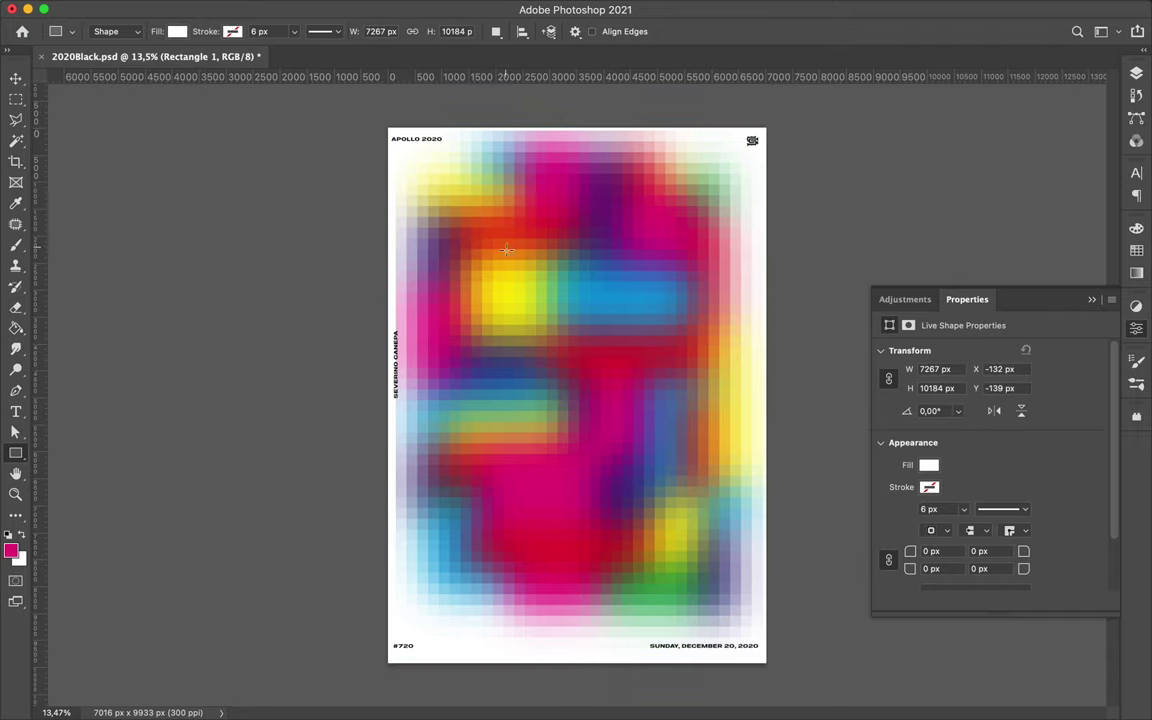
Step: Switch to Illustrator and maximize its window
scroll(550, 340, "up", 2)
scroll(450, 270, "up", 2)
key("m")
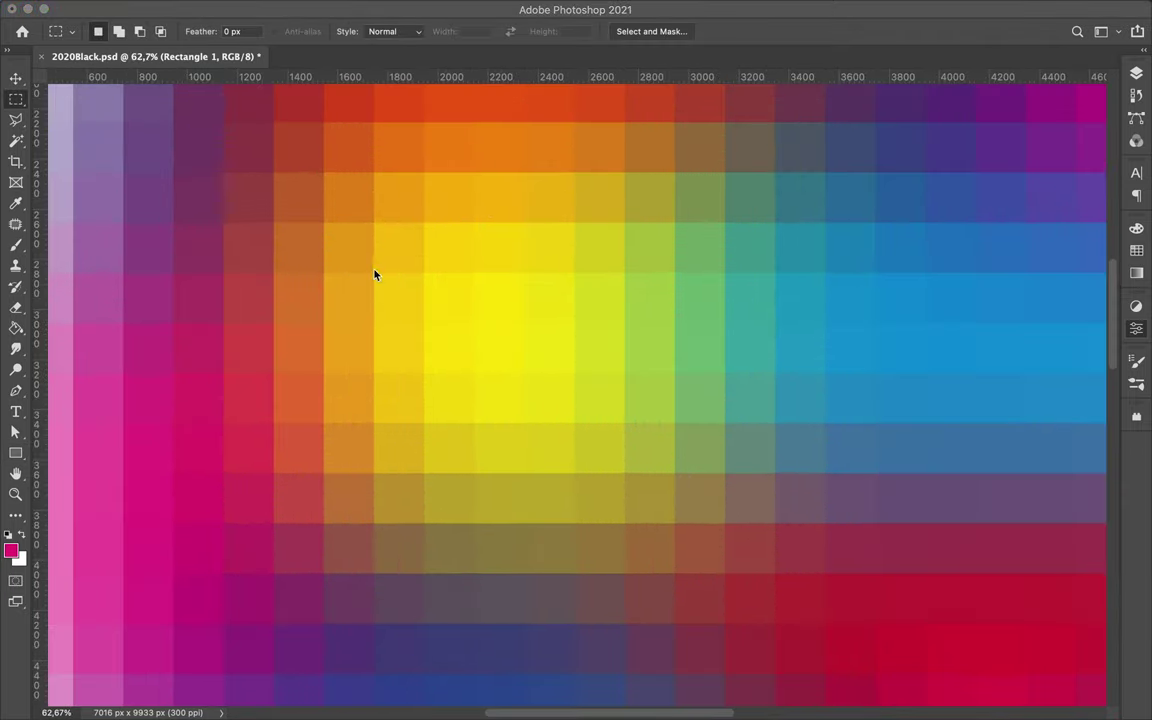
key("super+Tab")
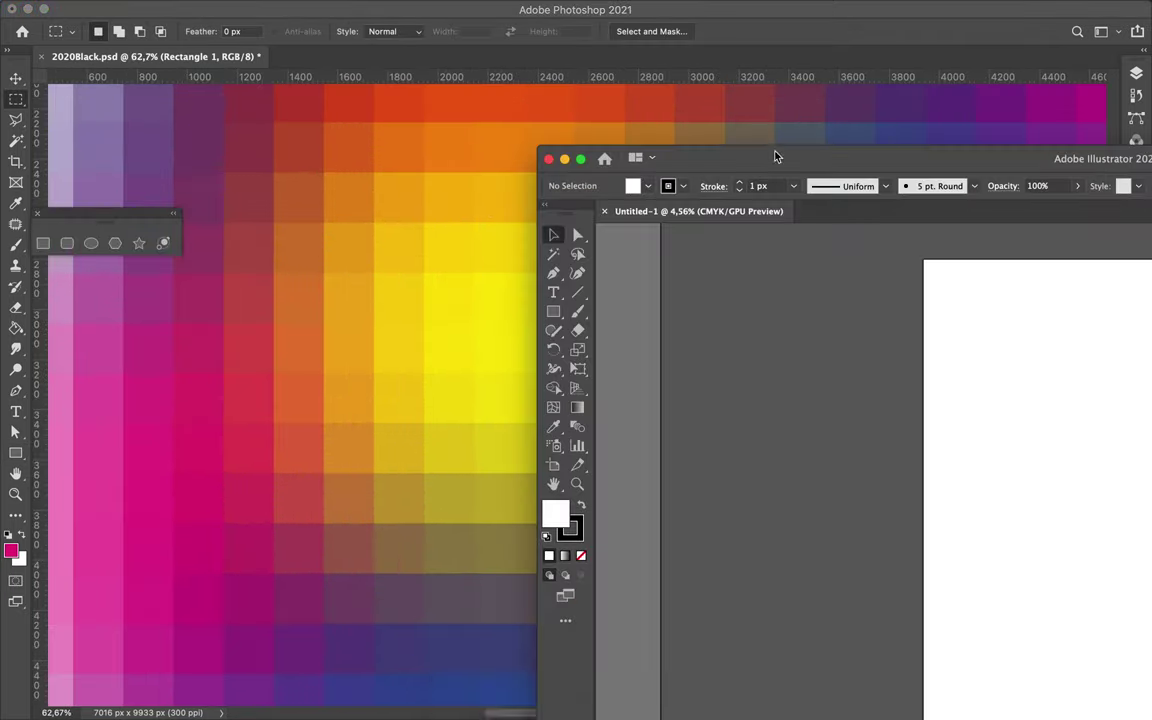
double_click(774, 154)
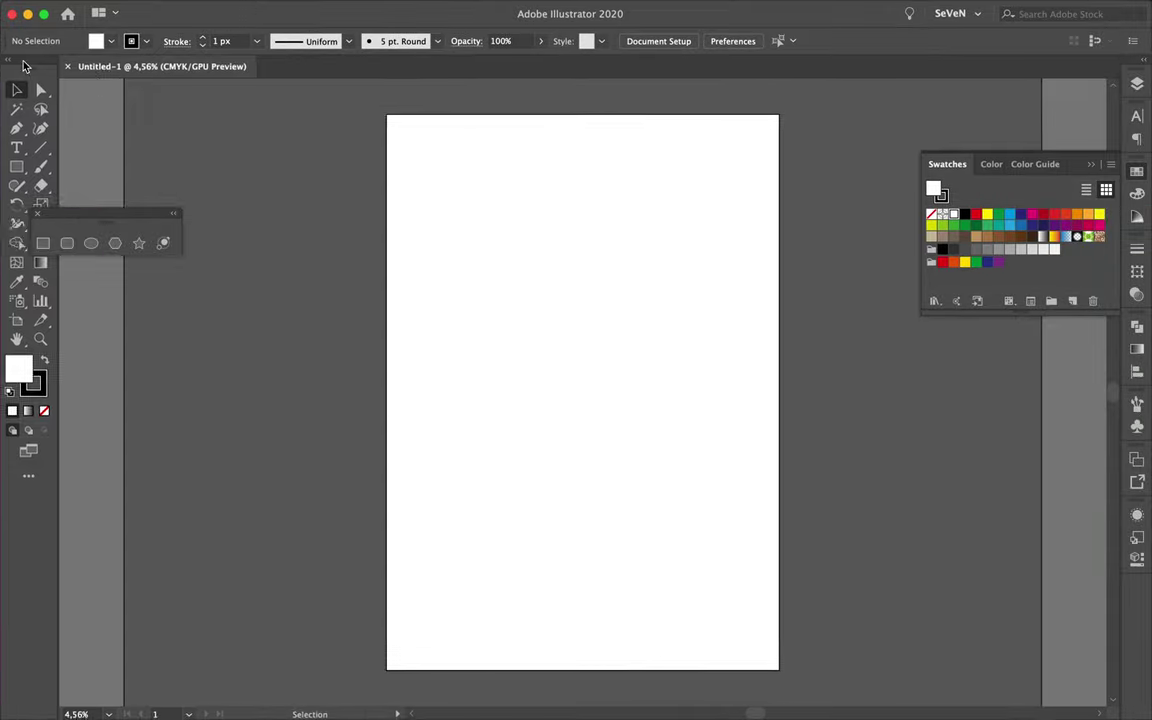
Step: Draw a small square and repeat copies into a checker row at the artboard top
key("m")
scroll(488, 267, "up", 3)
left_click_drag(406, 185, 432, 211)
scroll(430, 205, "up", 2)
key("v")
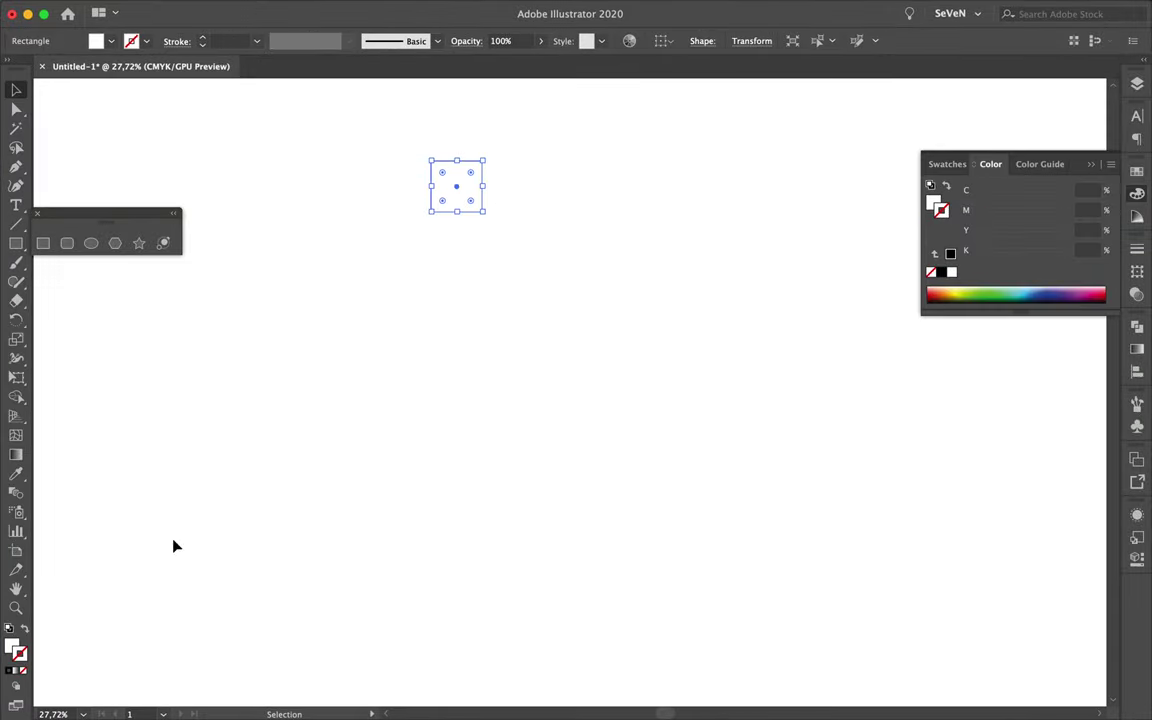
left_click_drag(507, 193, 625, 185)
scroll(640, 190, "down", 3)
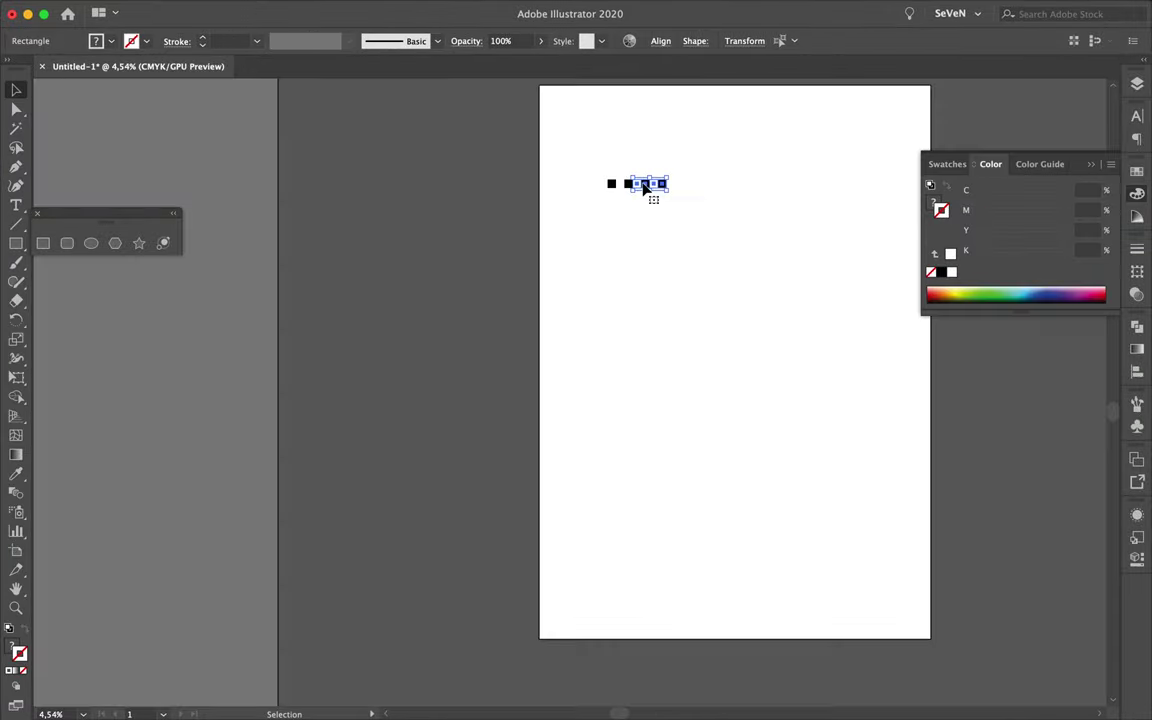
key("ctrl+d")
key("ctrl+d")
key("ctrl+d")
left_click_drag(801, 195, 743, 103)
Step: Fit the artboard in view and nudge the checker row into position
scroll(887, 180, "up", 3)
scroll(846, 175, "up", 3)
scroll(810, 185, "up", 4)
left_click(784, 167)
key("ctrl+0")
left_click_drag(519, 147, 527, 162)
scroll(522, 152, "up", 3)
scroll(527, 162, "up", 5)
scroll(560, 147, "up", 2)
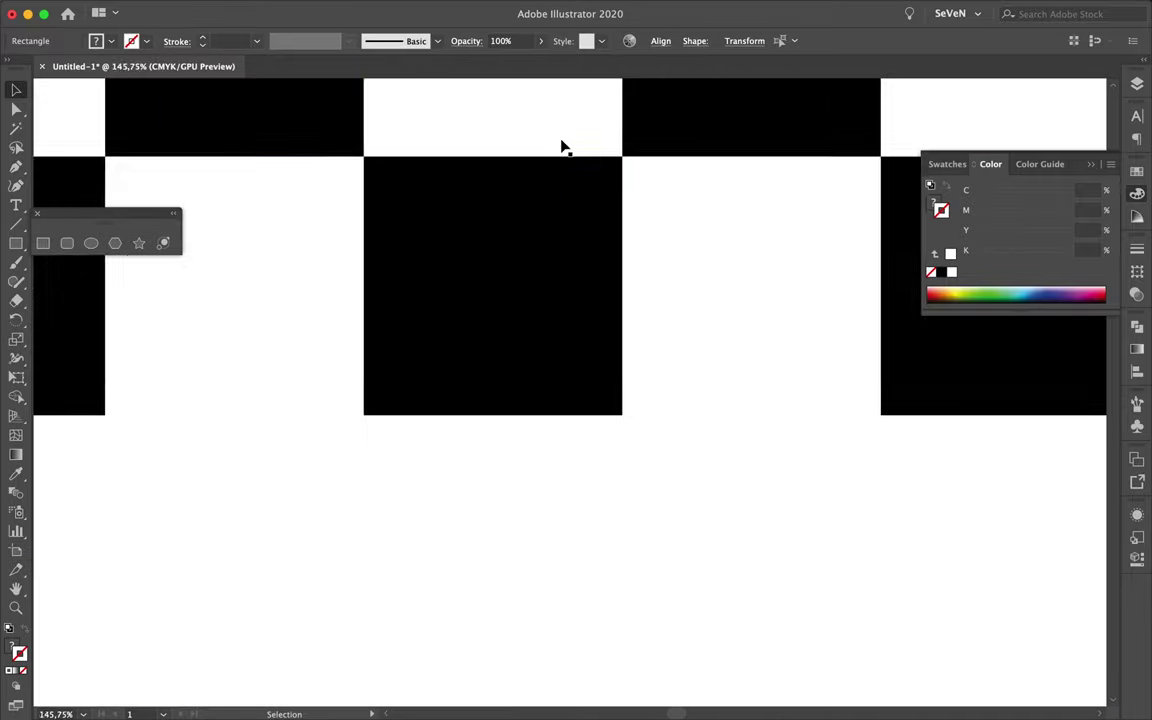
left_click(532, 231)
Step: Duplicate the checker row downward repeatedly to fill the artboard
scroll(532, 231, "down", 10)
scroll(737, 137, "right", 3)
scroll(600, 190, "left", 2)
scroll(483, 237, "down", 2)
left_click(581, 170)
key("ctrl+d")
key("ctrl+d")
key("ctrl+d")
key("ctrl+d")
key("ctrl+d")
key("ctrl+d")
key("ctrl+d")
key("ctrl+d")
key("ctrl+d")
key("F7")
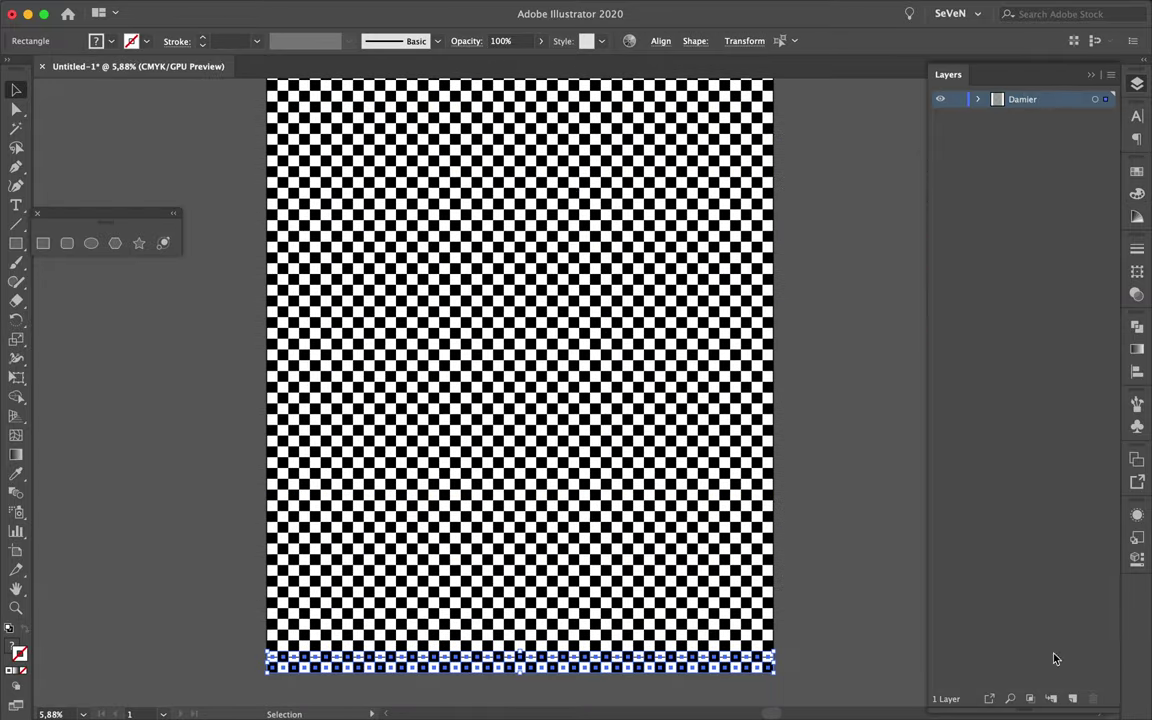
Step: Add a new layer above and lock and hide the Damier layer
left_click(1072, 698)
scroll(730, 348, "down", 3)
left_click(957, 116)
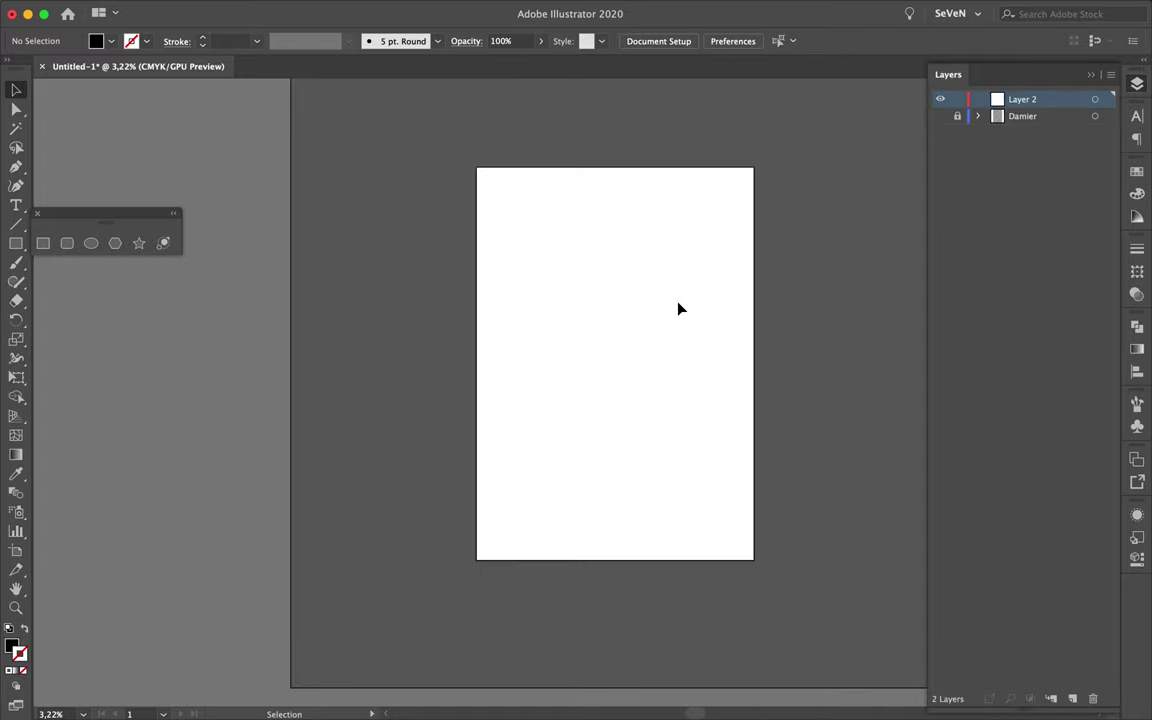
Step: Paste the checkerboard, scale it to 25%, and copy it into a finer grid
key("ctrl+f")
left_click_drag(754, 560, 617, 367)
scroll(640, 170, "up", 2)
mouse_move(566, 213)
left_mouse_down()
mouse_move(803, 226)
mouse_move(628, 492)
left_mouse_up()
key("ctrl+a")
scroll(693, 443, "down", 2)
left_click_drag(693, 443, 681, 488)
left_click(468, 470)
scroll(468, 470, "down", 1)
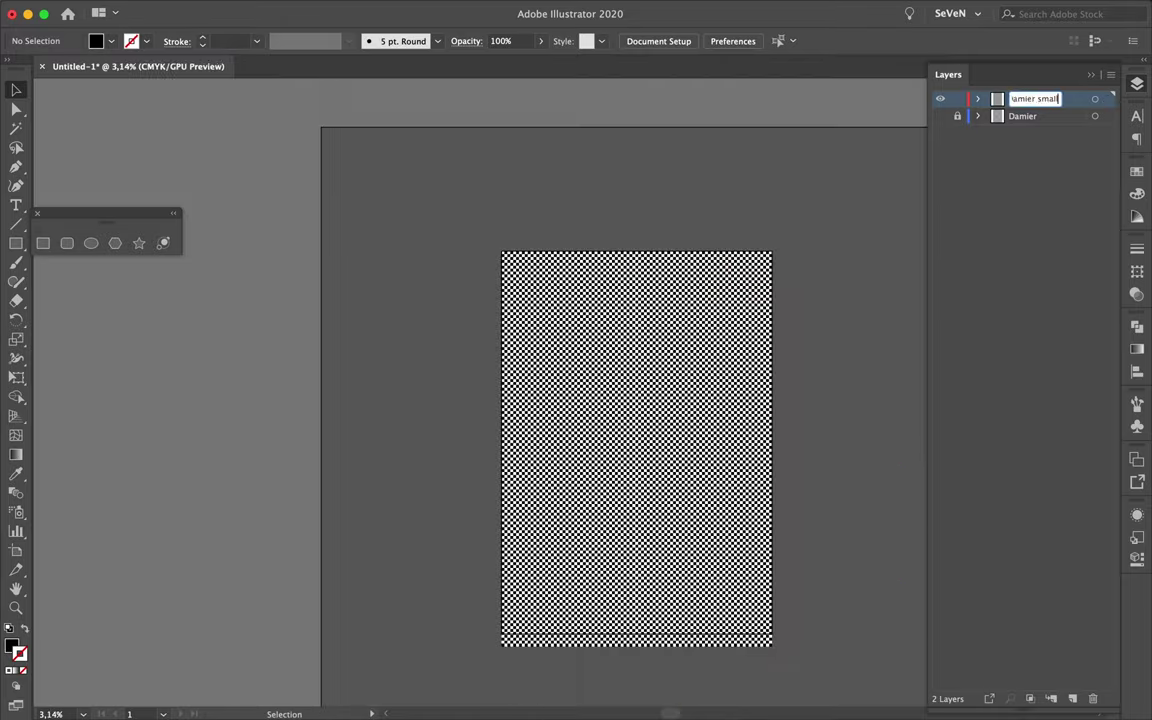
Step: Hide the Damier small layer and squash pasted artwork into a thin strip on a new layer
key("ctrl+a")
key("ctrl+3")
left_click(1048, 99)
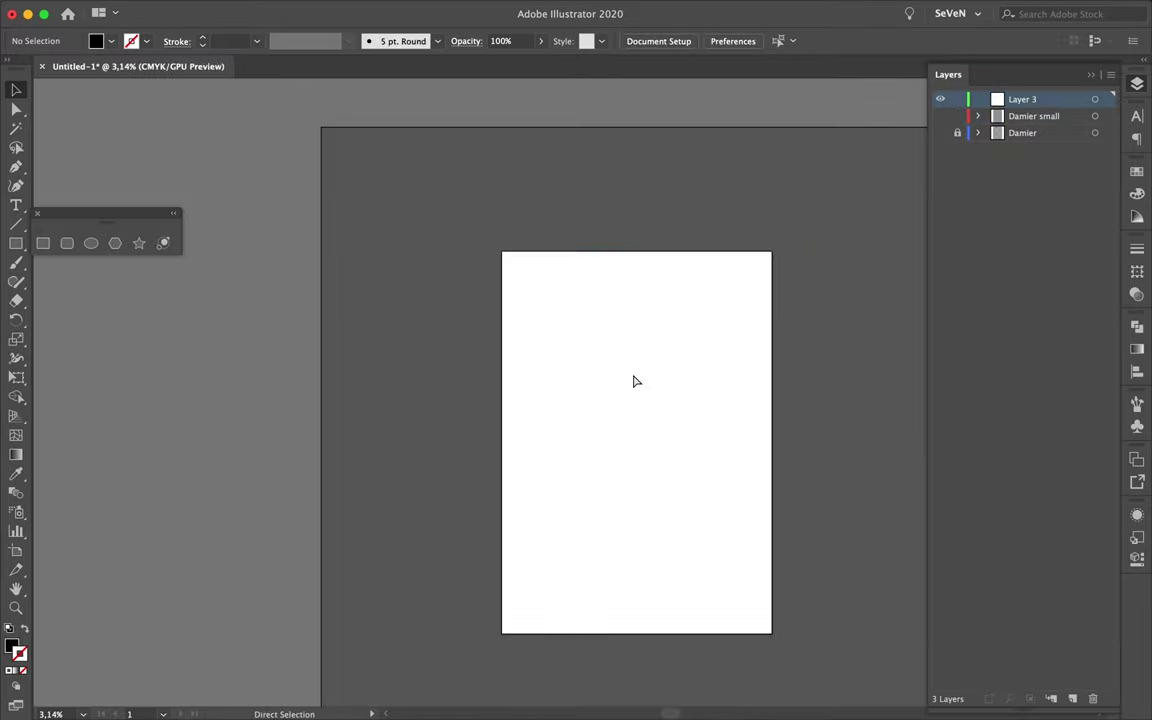
key("ctrl+f")
left_click_drag(643, 598, 658, 481)
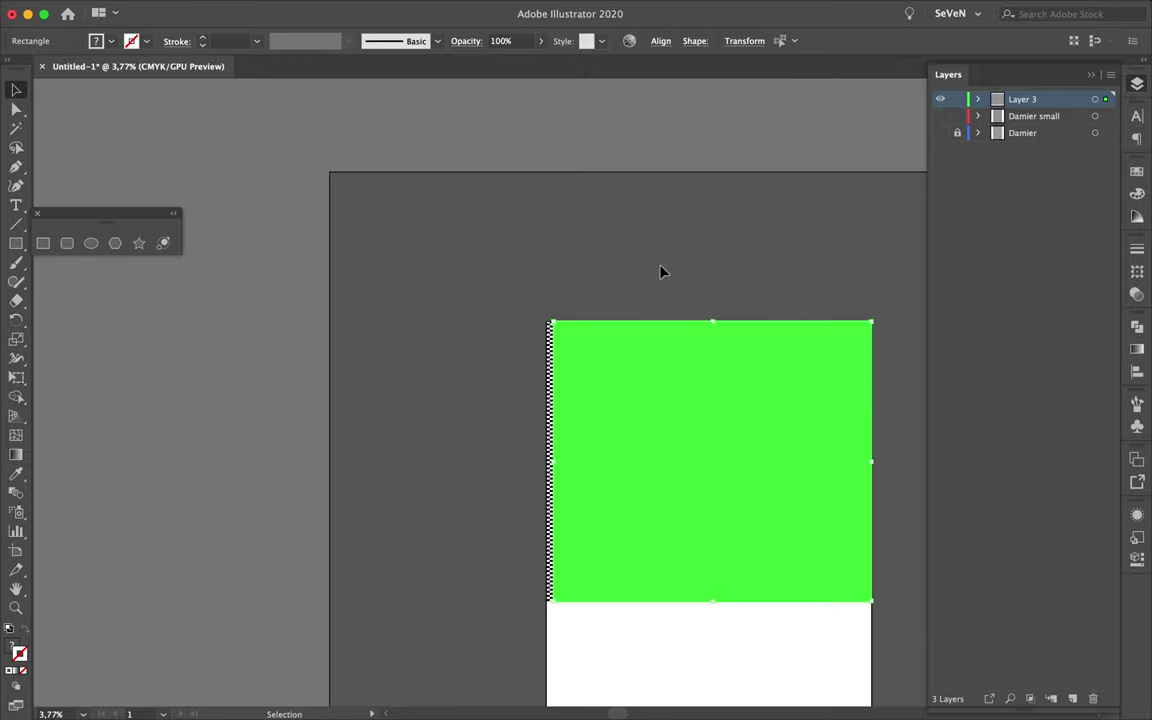
Step: Repeat the bar strip along the top edge of the artboard
scroll(566, 275, "up", 10)
key("ctrl+d")
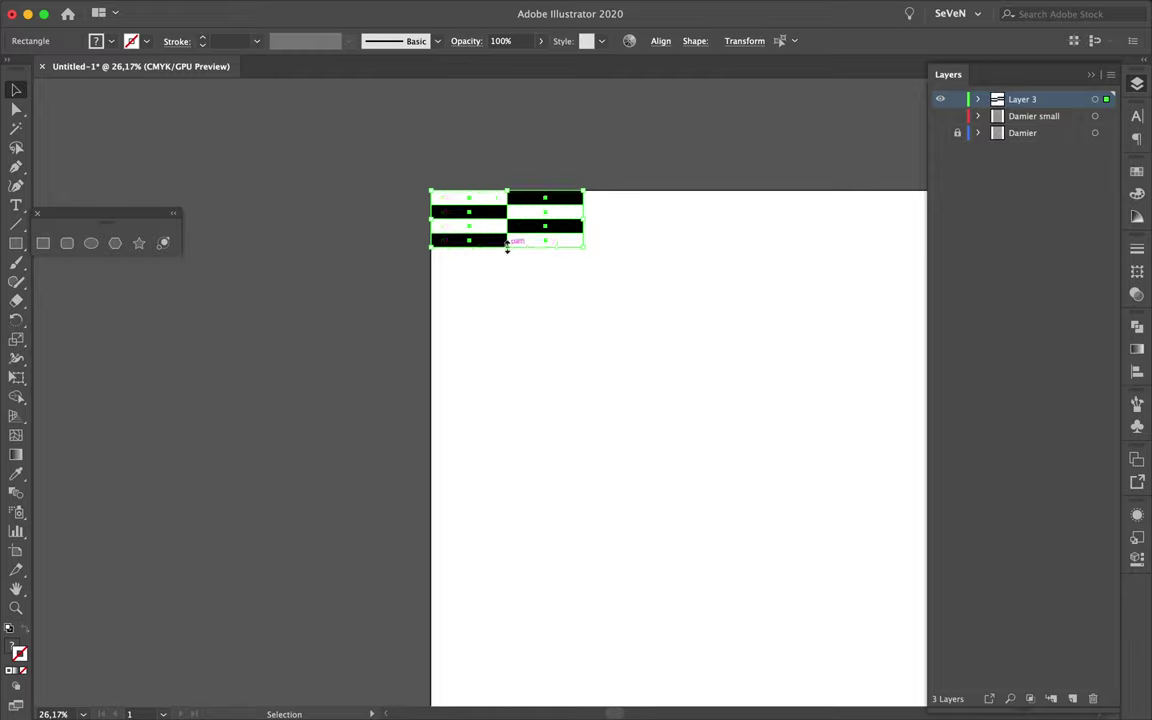
scroll(614, 236, "down", 5)
left_click(615, 238)
key("ctrl+d")
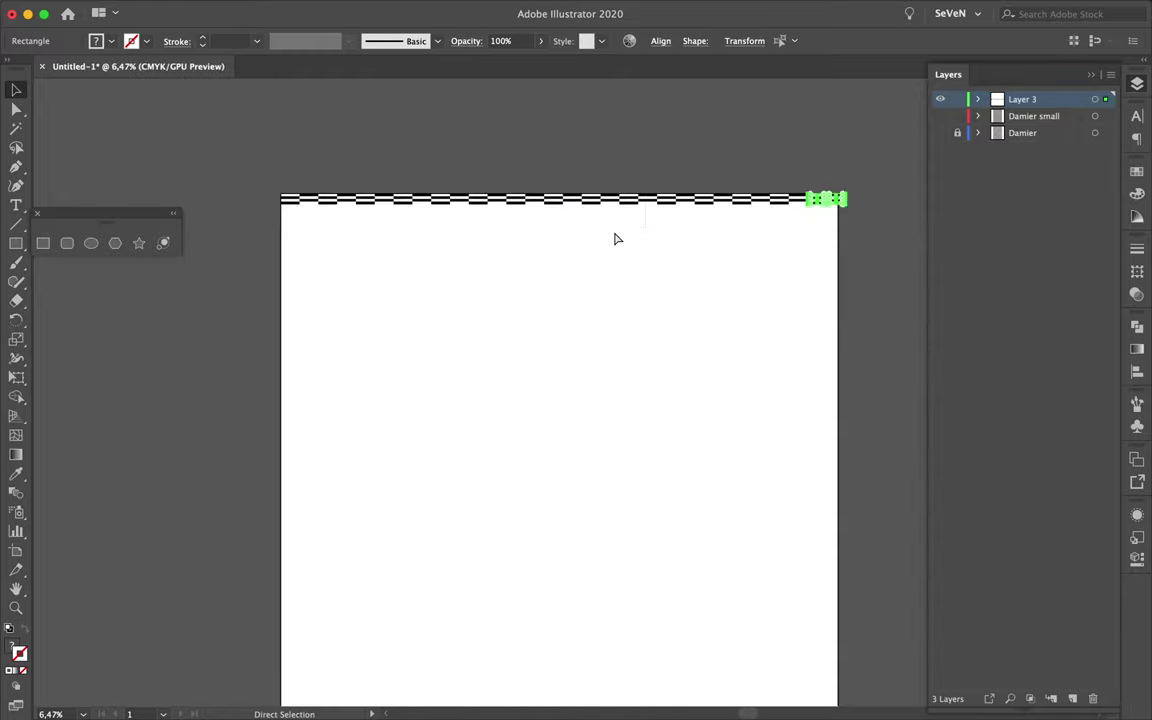
Step: Copy the bar row down the artboard repeatedly and shift the last strip left
left_click_drag(828, 175, 285, 205)
scroll(828, 195, "up", 3)
scroll(388, 221, "down", 3)
key("ctrl+d")
key("ctrl+d")
key("ctrl+d")
key("ctrl+d")
scroll(365, 312, "down", 2)
key("ctrl+d")
key("ctrl+d")
key("ctrl+d")
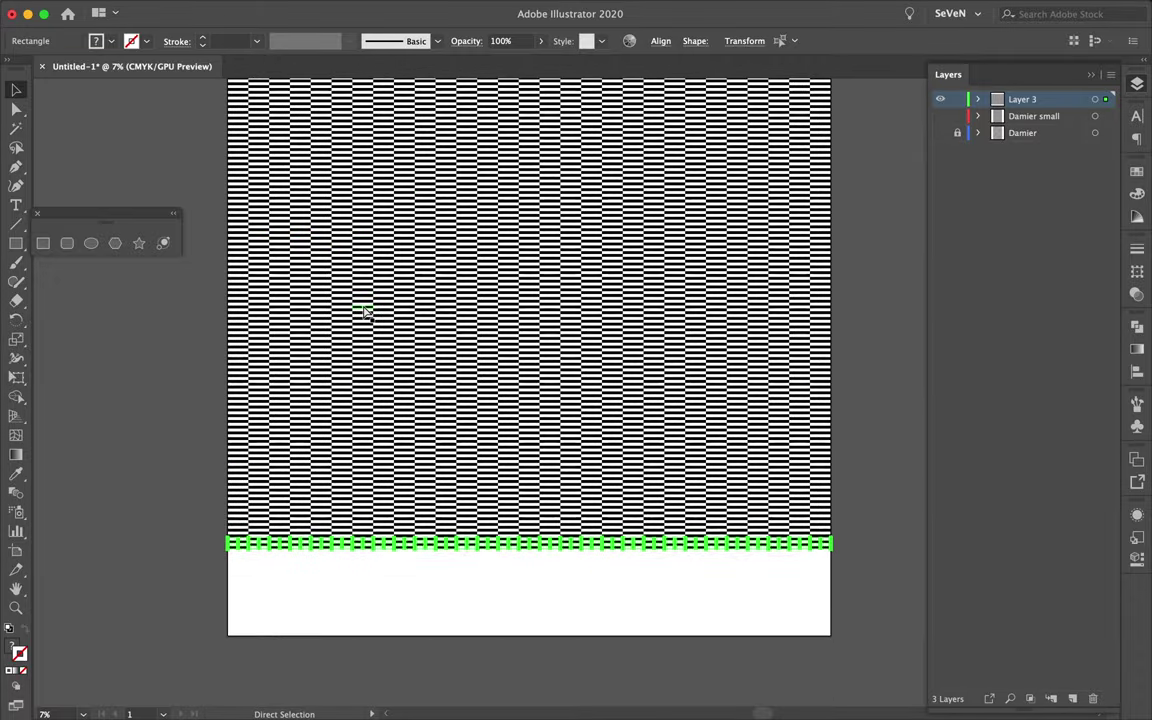
scroll(200, 411, "down", 3)
left_click_drag(462, 326, 265, 327)
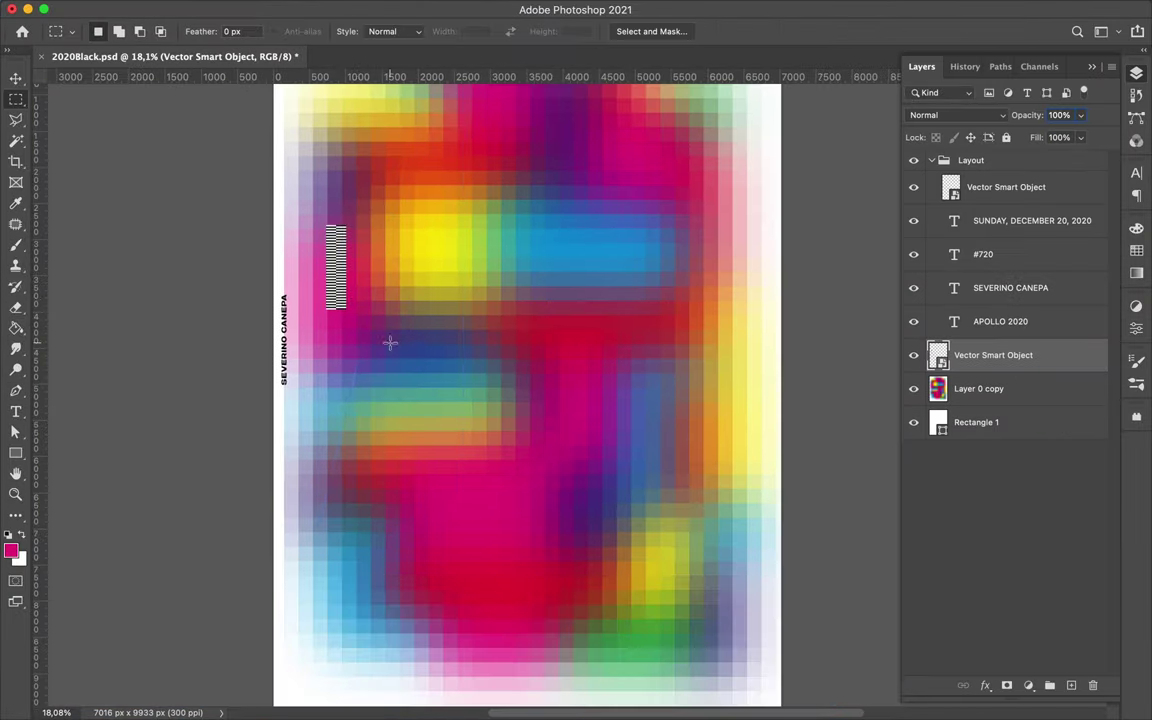
Step: Show the guide grid and move the striped barcode object down
left_click(376, 9)
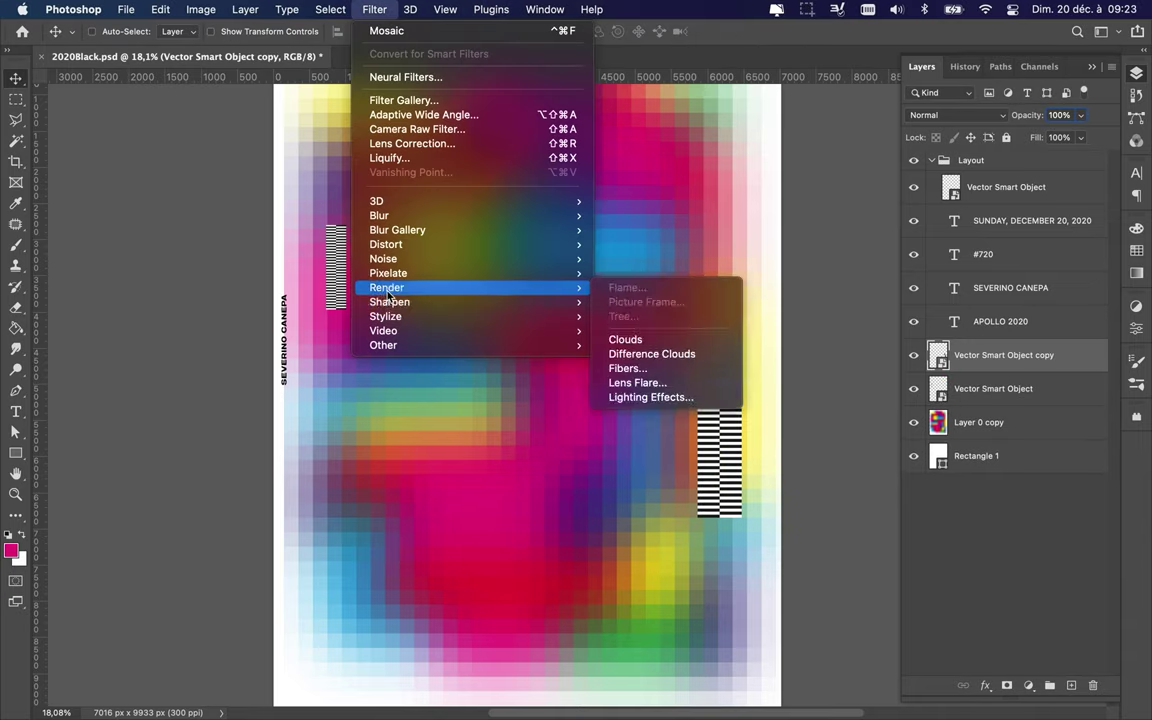
left_click(470, 553)
mouse_move(728, 428)
left_mouse_down()
mouse_move(715, 480)
mouse_move(725, 501)
left_mouse_up()
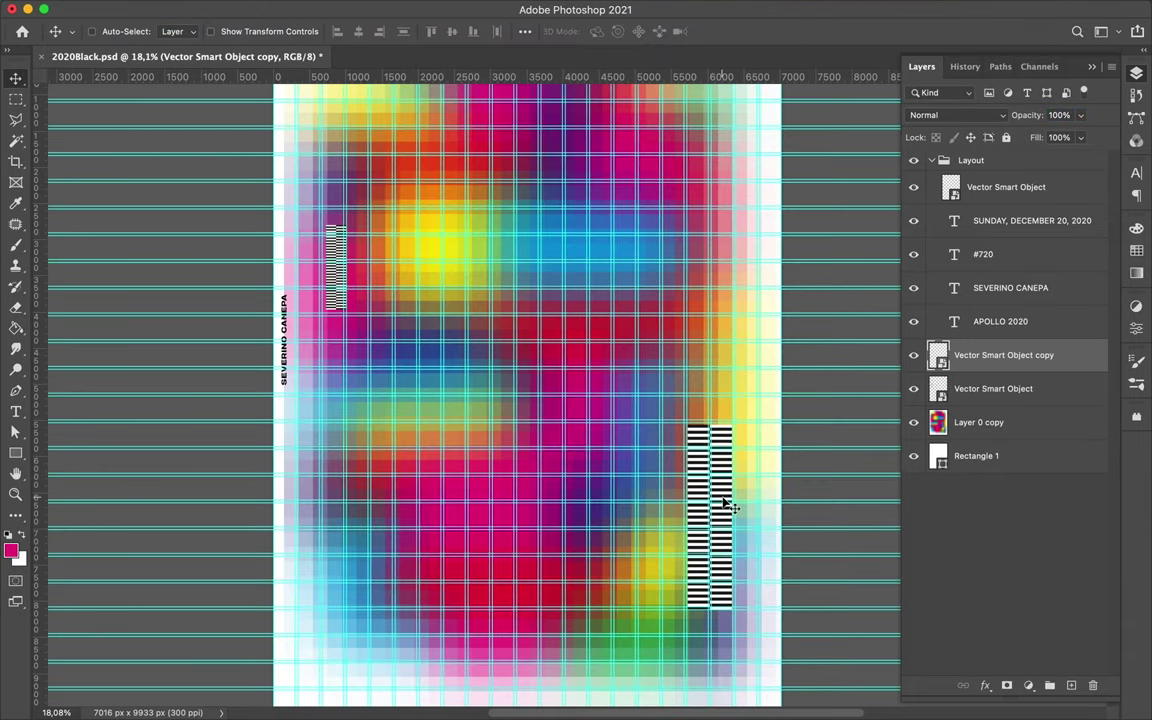
left_click_drag(336, 300, 330, 310)
left_click(504, 689)
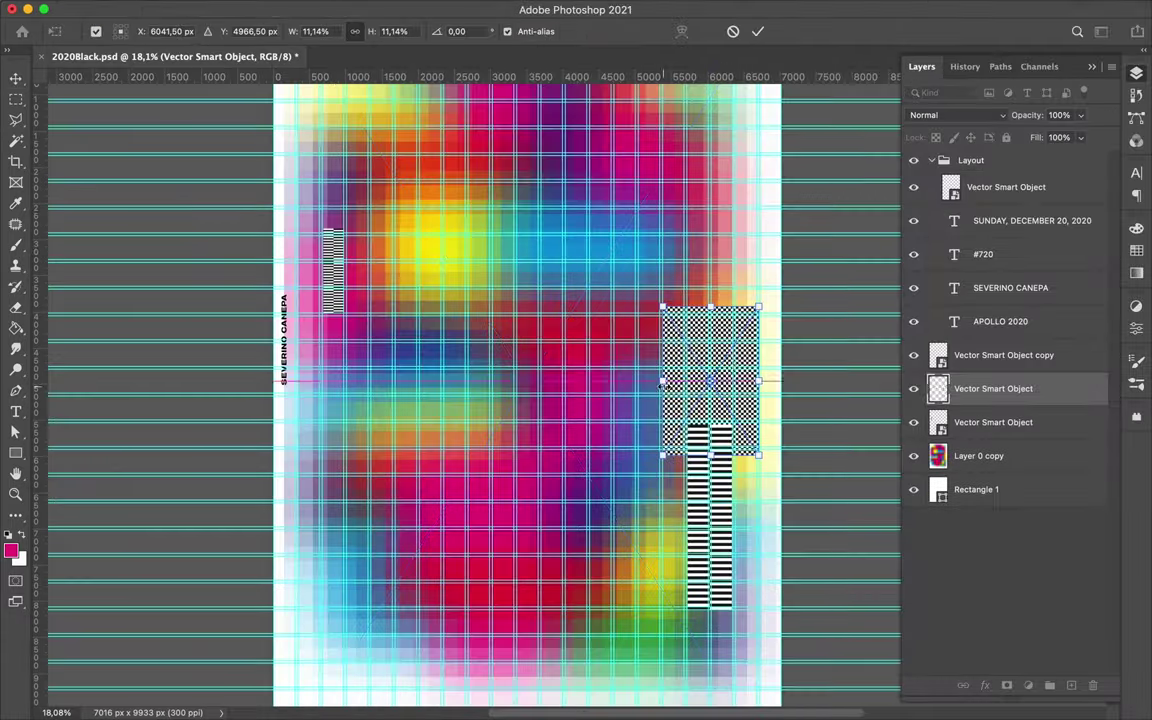
Step: Enlarge the checkerboard-and-stripes block to 13.77% in the lower right
left_click_drag(661, 385, 600, 520)
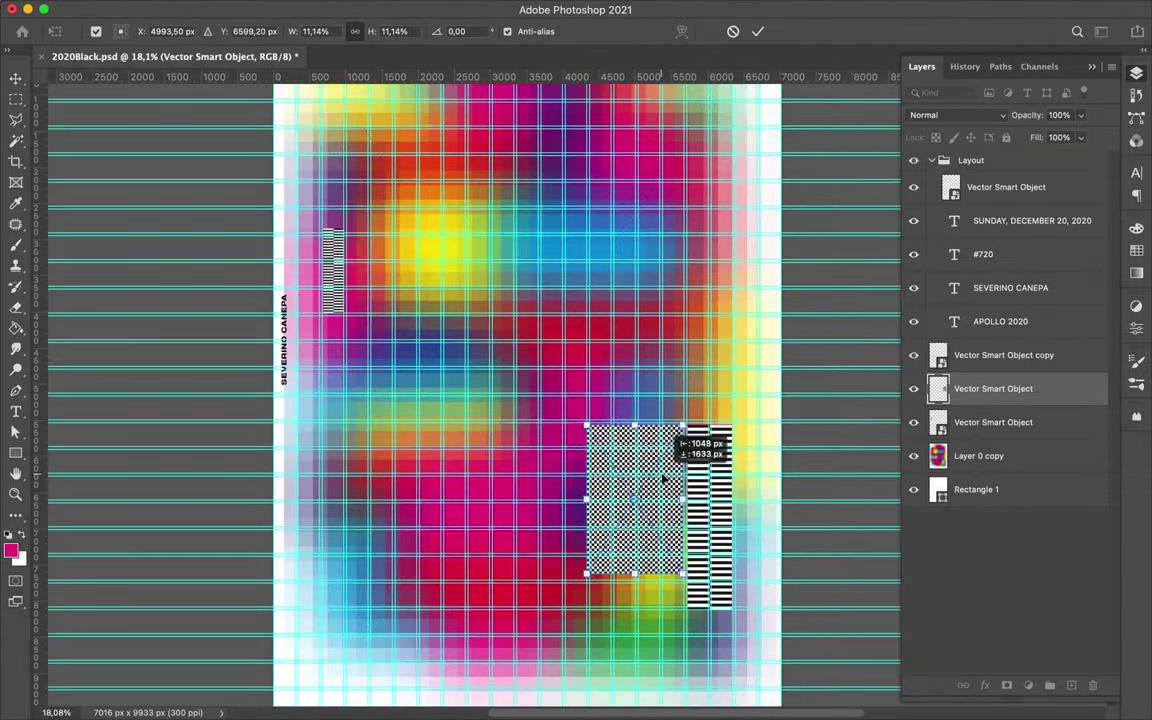
scroll(600, 520, "up", 3)
left_click_drag(498, 396, 504, 392)
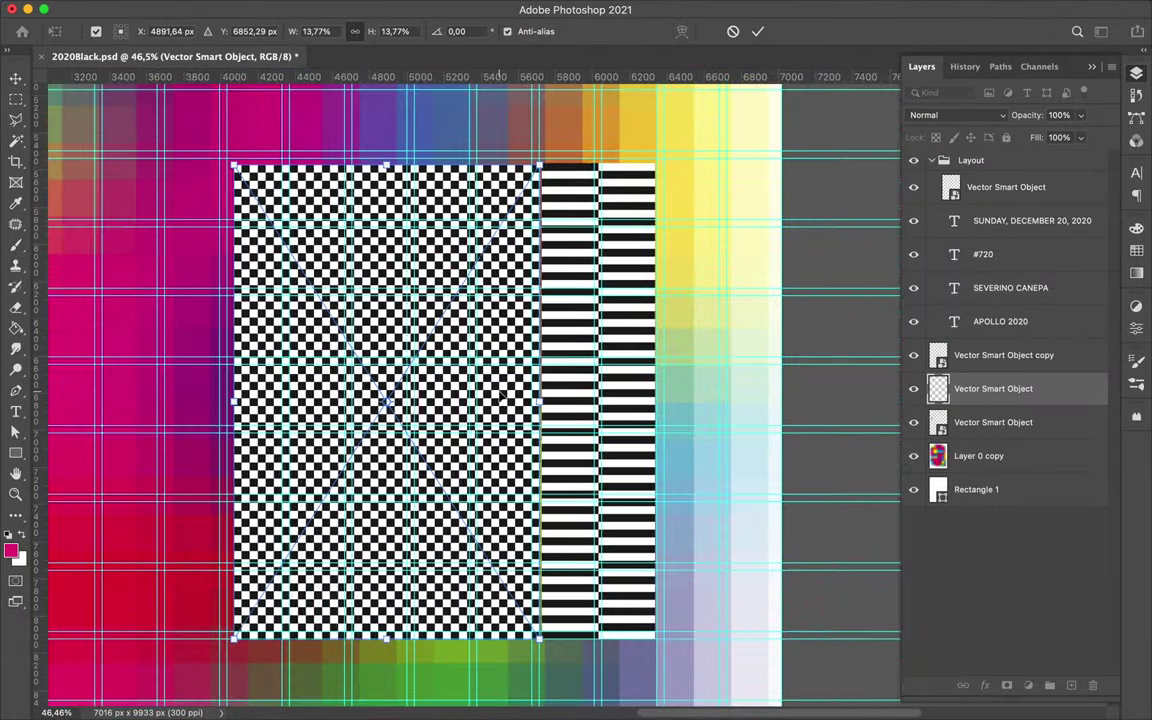
scroll(160, 541, "up", 5)
scroll(160, 541, "down", 2)
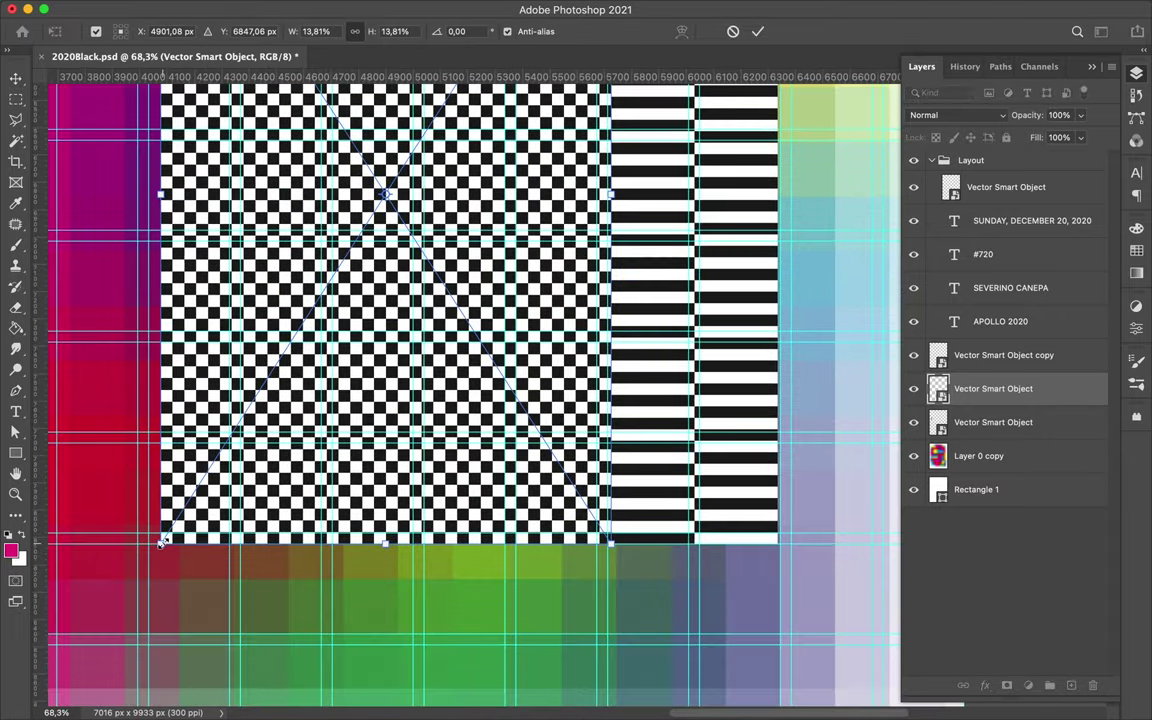
key("Return")
scroll(165, 548, "down", 3)
scroll(165, 548, "down", 3)
Step: Switch to the Illustrator artwork and open the alignment options
left_click(553, 692)
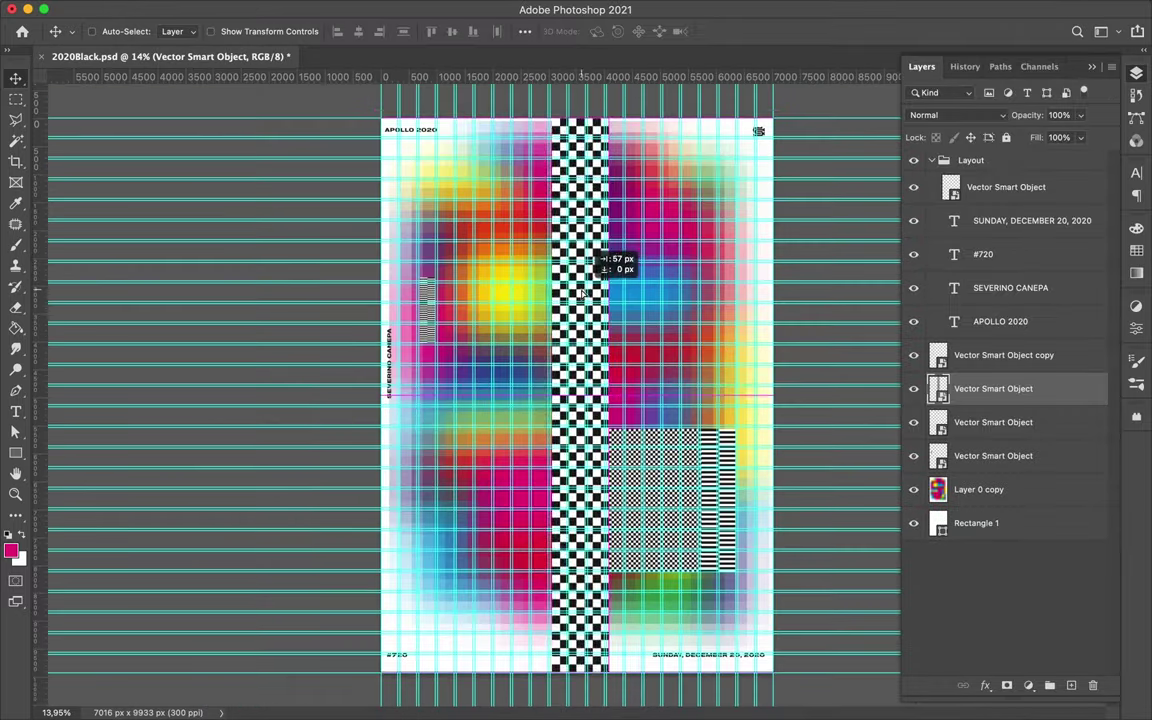
left_click(525, 31)
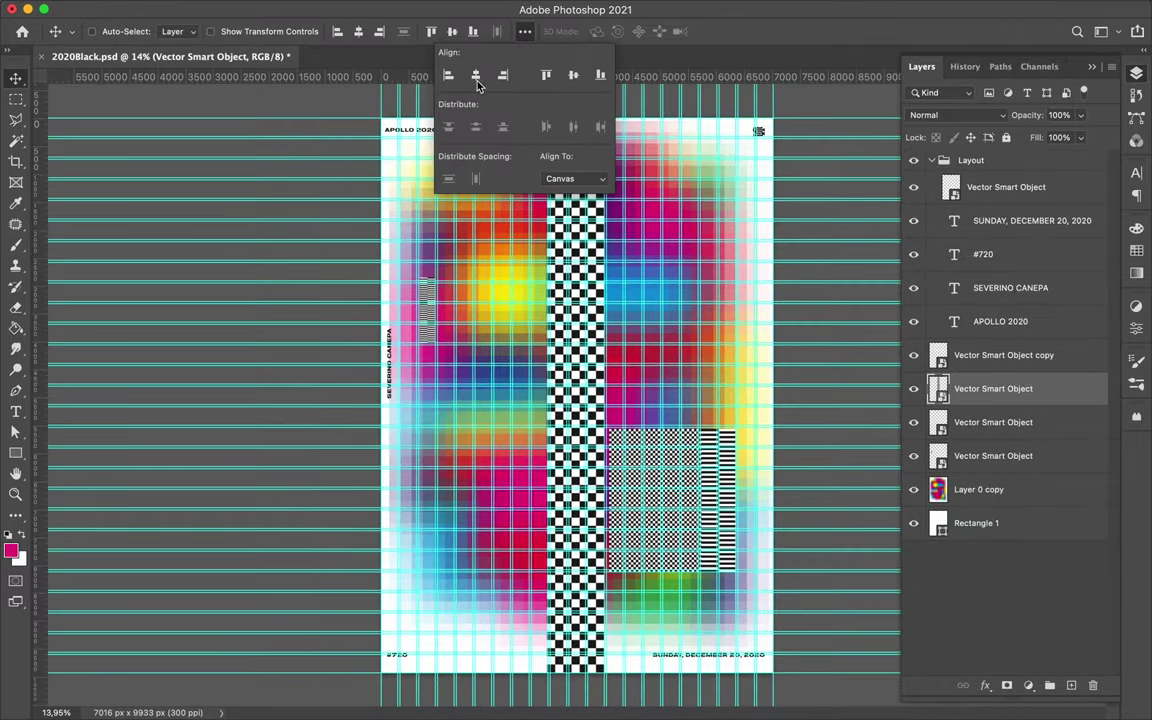
scroll(669, 504, "up", 3)
scroll(460, 319, "down", 2)
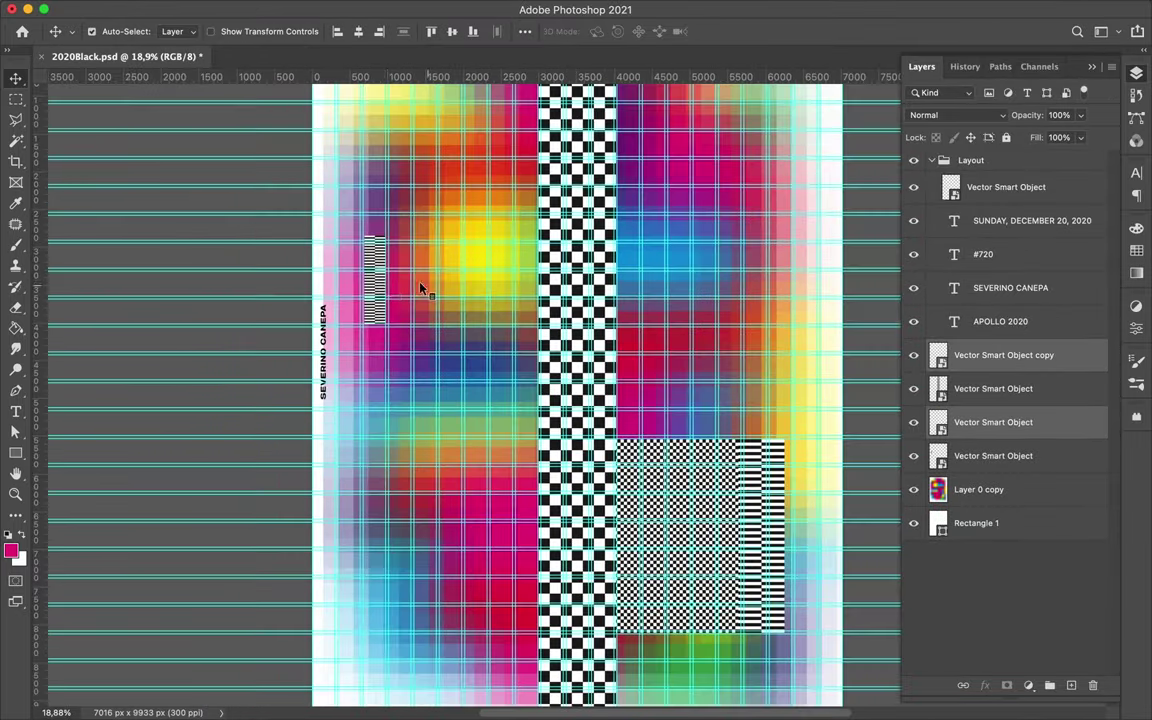
scroll(514, 252, "up", 5)
scroll(517, 253, "up", 3)
Step: Marquee a small orange square of the colour grid, copy it and paste
key("m")
left_click_drag(347, 163, 532, 360)
scroll(538, 358, "down", 3)
key("ctrl+c")
key("ctrl+v")
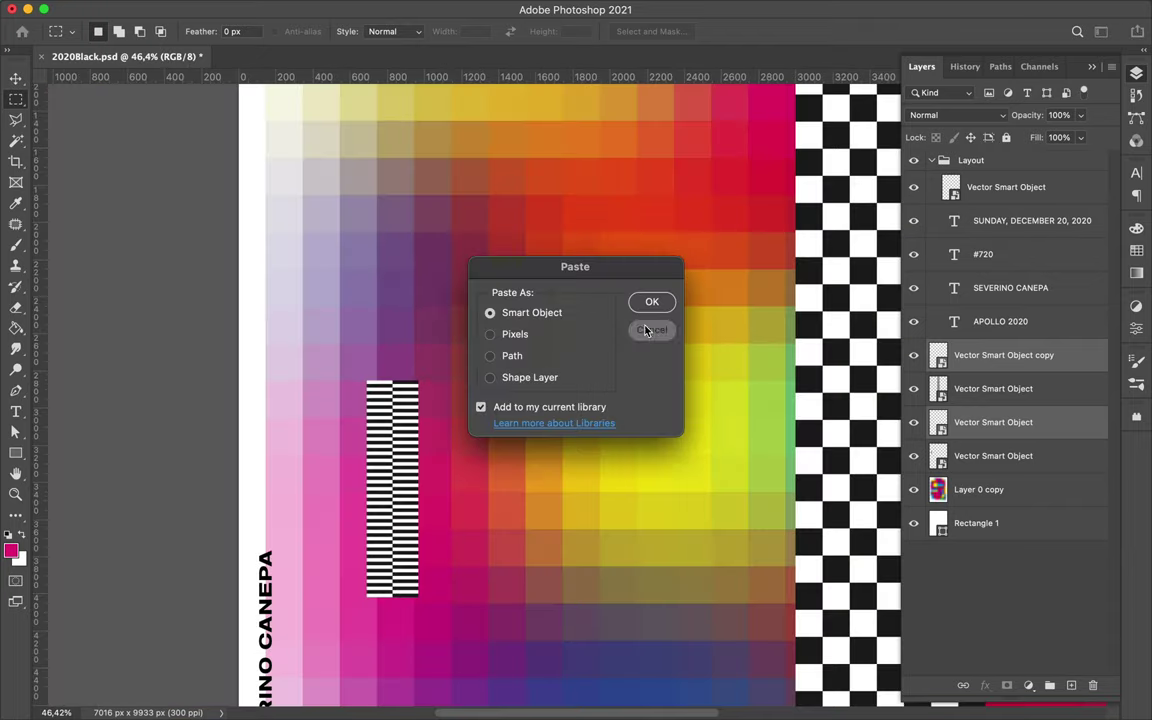
Step: Paste the orange square as Layer 1 above the smart objects, then shrink it on the checkerboard column
left_click(647, 301)
scroll(643, 368, "down", 2)
key("v")
left_click_drag(967, 489, 980, 338)
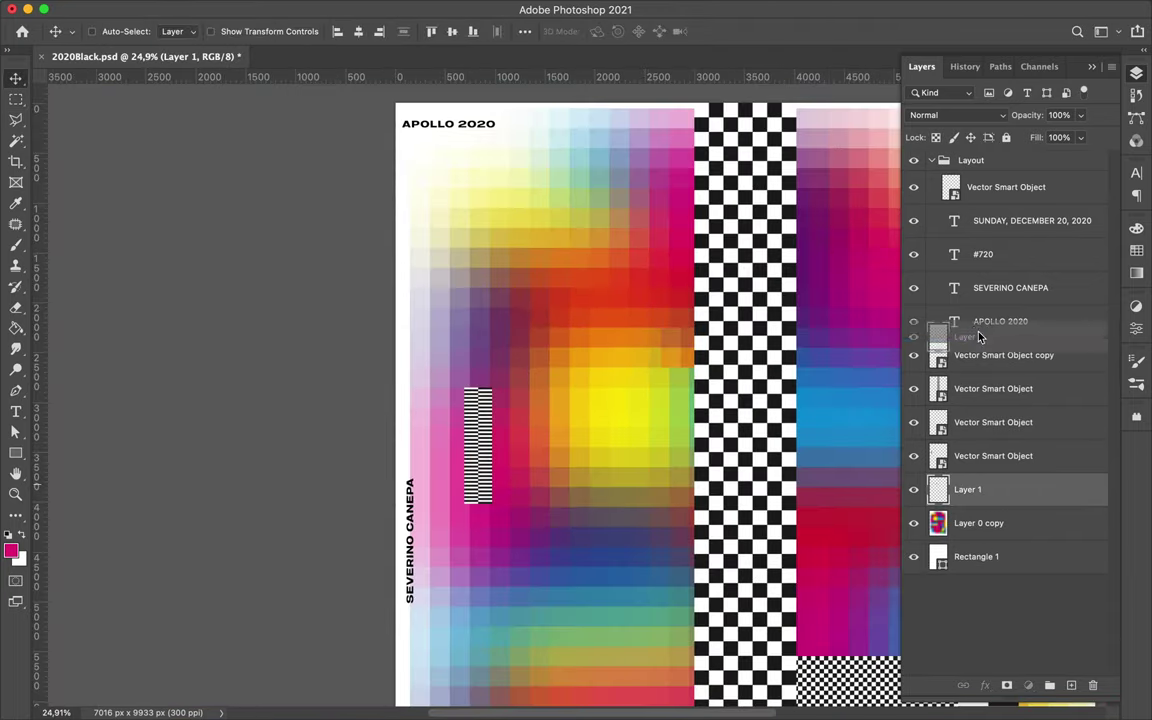
left_click_drag(685, 348, 814, 298)
scroll(503, 366, "up", 3)
key("ctrl+t")
left_click_drag(560, 403, 519, 360)
key("Return")
Step: Mask the checkerboard block with a black-to-white gradient fading toward its top-left
scroll(527, 386, "down", 3)
scroll(597, 543, "down", 3)
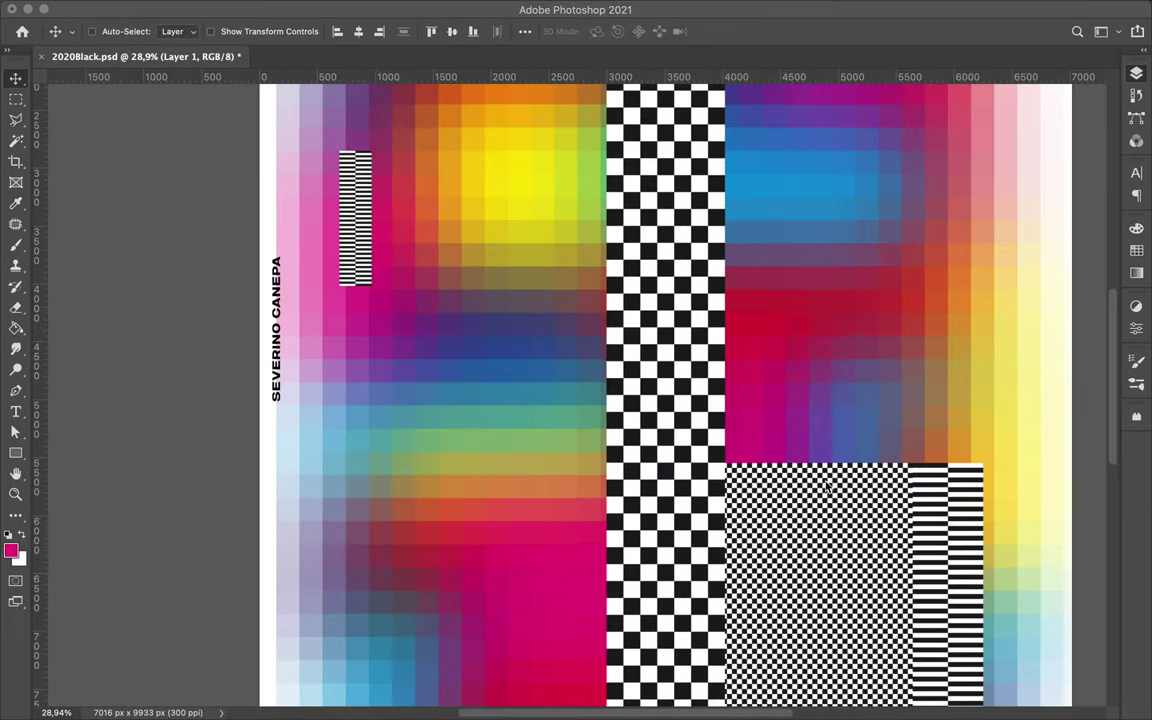
left_click(784, 445, "super")
left_click(1007, 687)
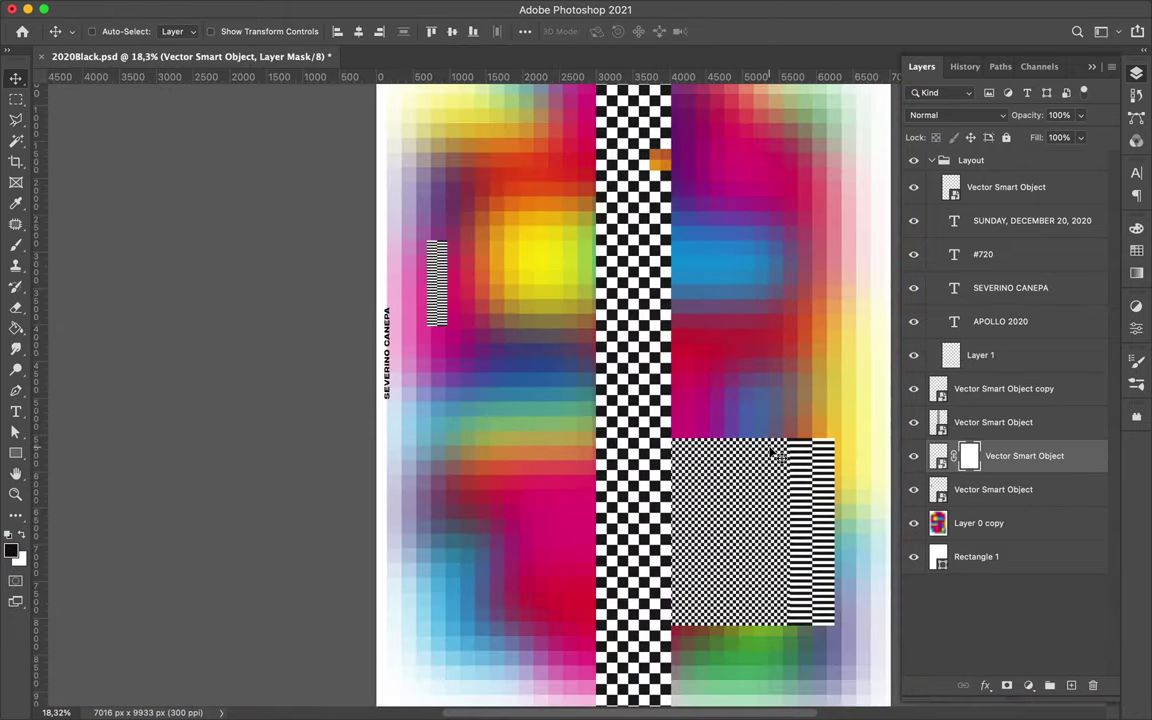
key("g")
left_click(118, 31)
left_click(784, 265)
key("Return")
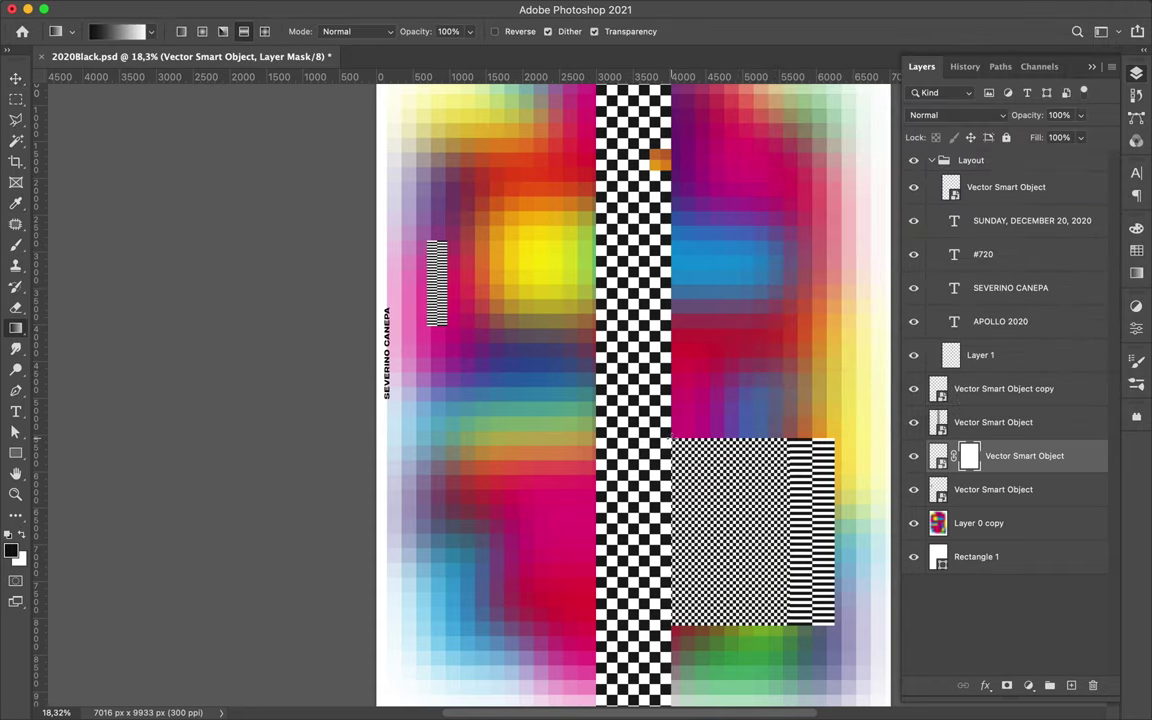
left_click_drag(672, 438, 716, 488)
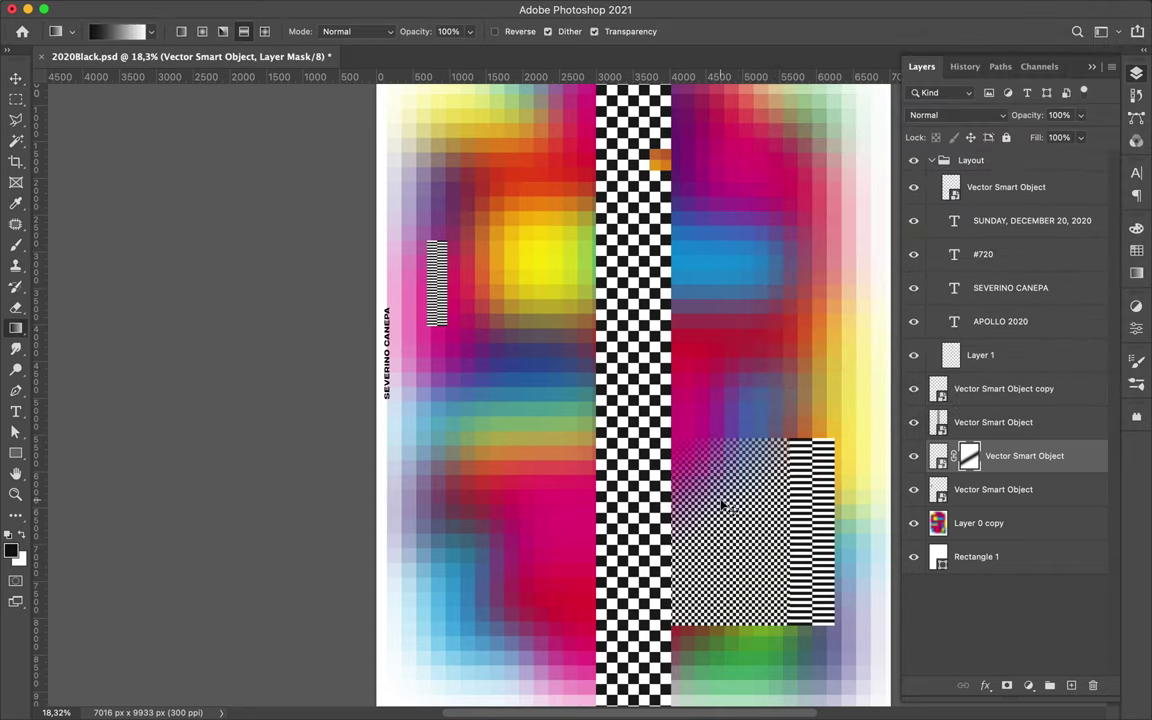
key("super+z")
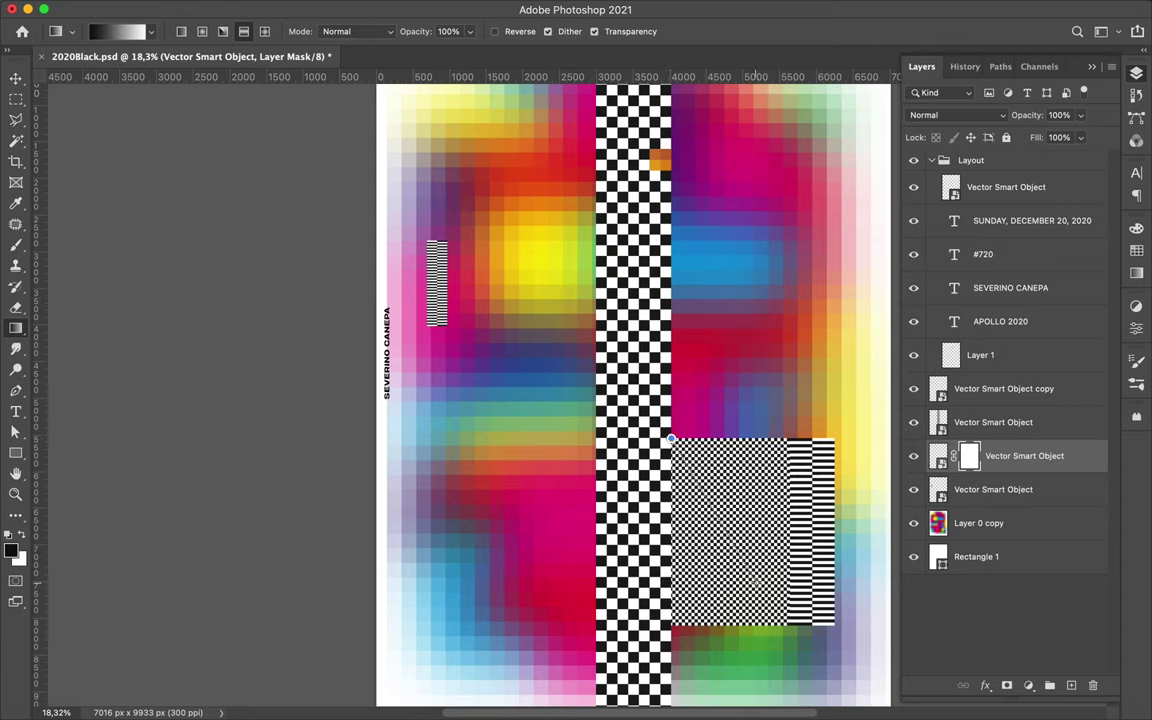
key("super+shift+z")
Step: Change the gradient's stop colour to a grey sampled from the canvas
key("v")
key("g")
left_click(120, 31)
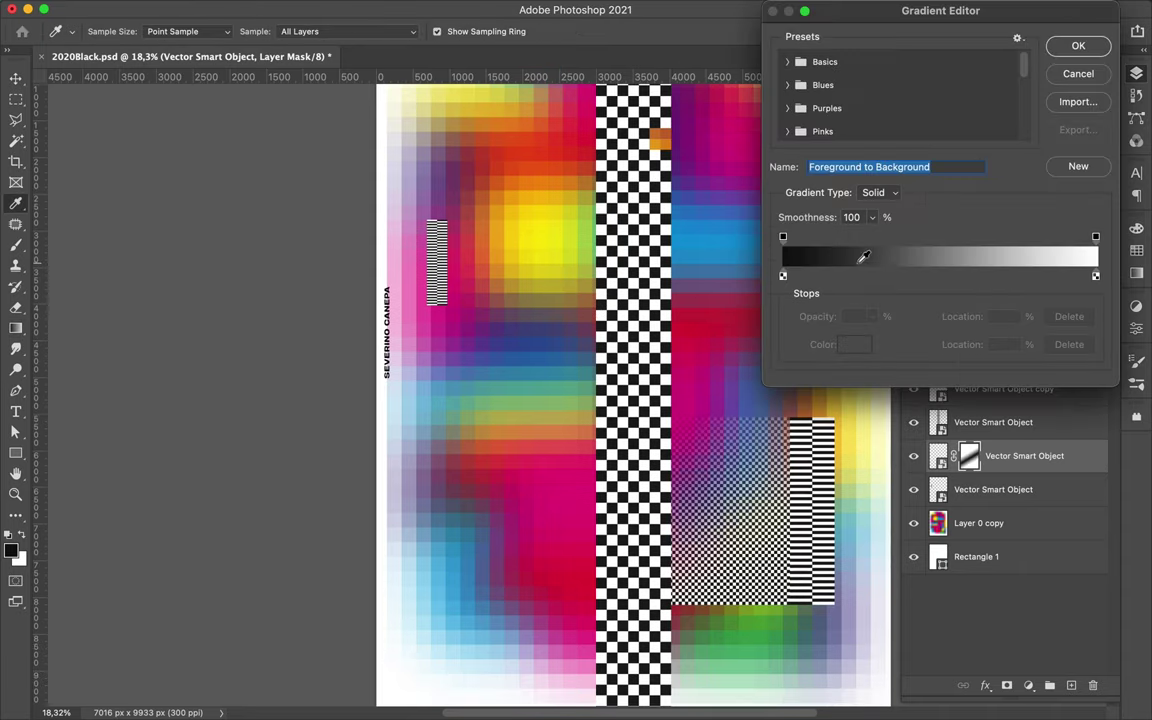
double_click(773, 273)
left_click(857, 412)
key("Return")
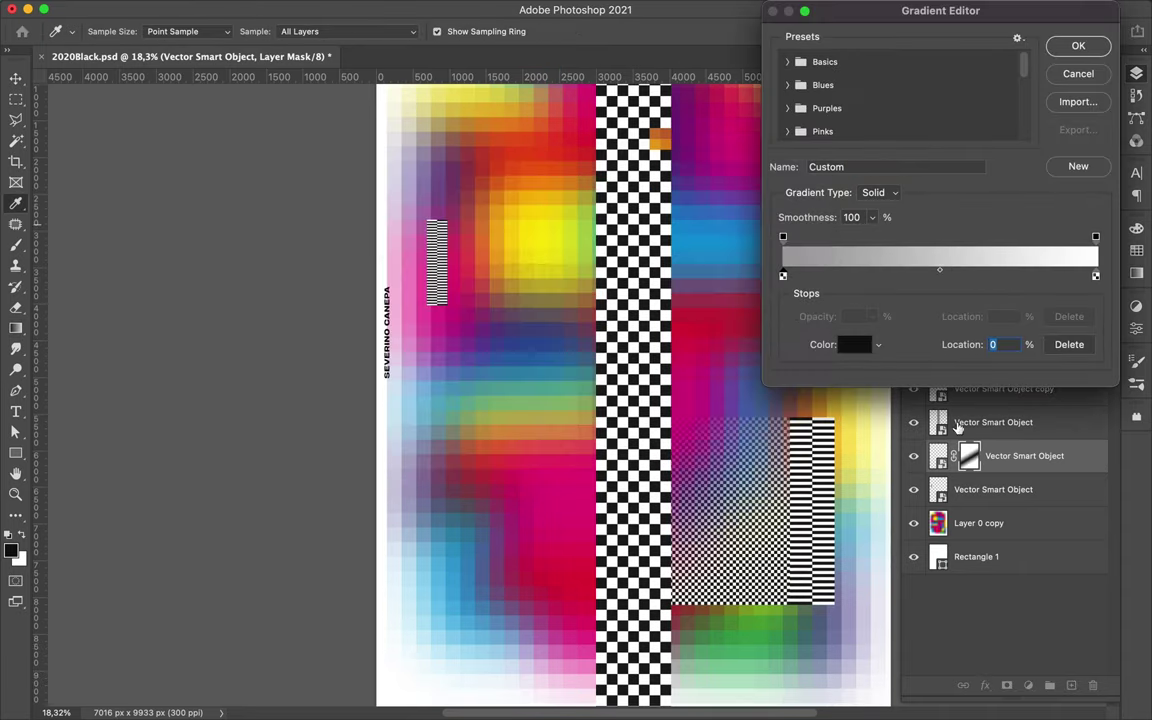
key("Return")
Step: Draw a yellow gradient-filled rectangle over the striped block
key("u")
left_click(177, 31)
left_click(138, 62)
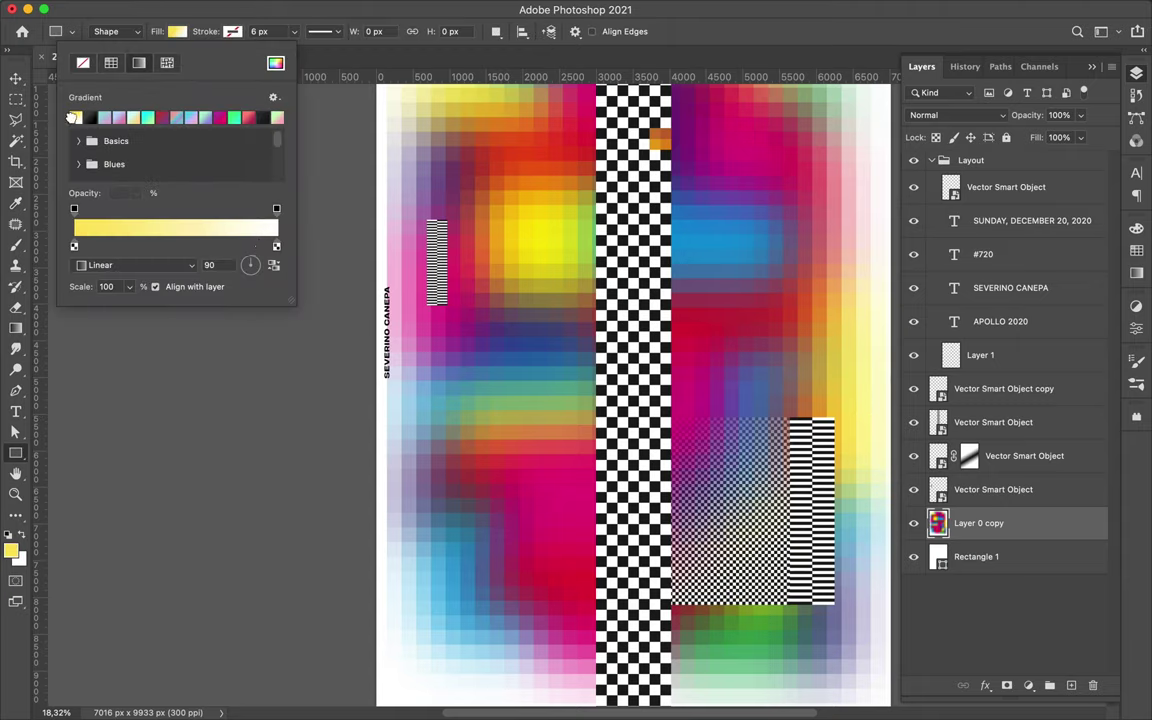
double_click(275, 248)
left_click(852, 449)
left_click(754, 207)
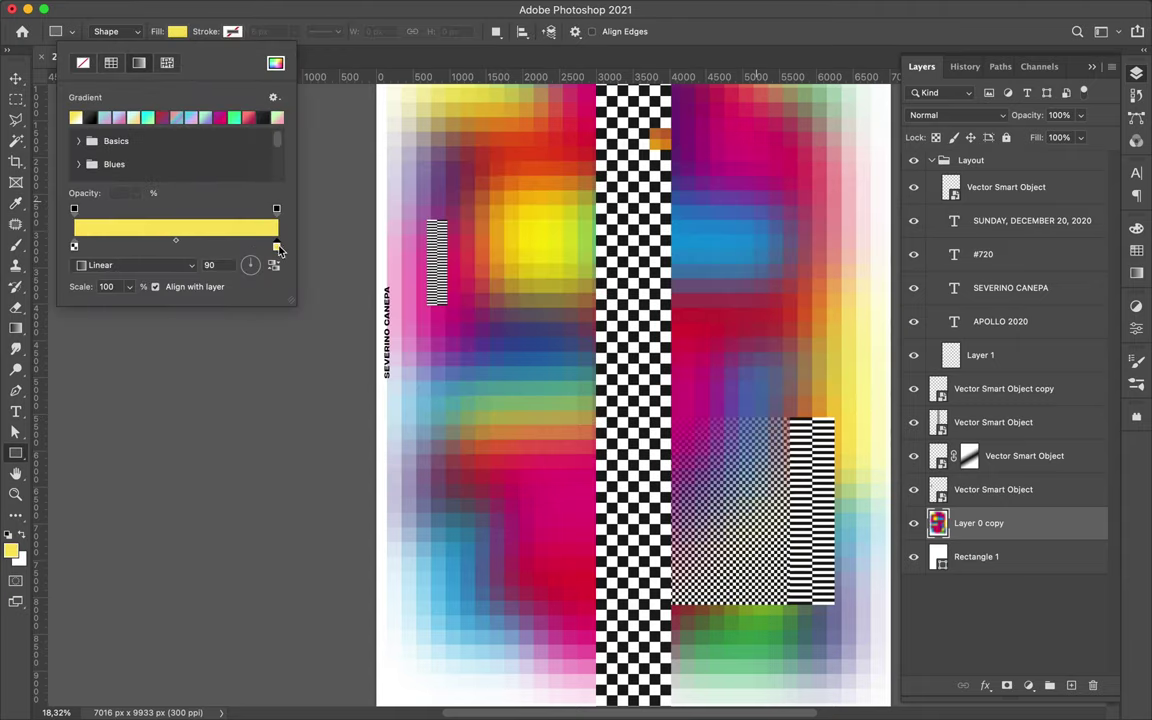
scroll(700, 400, "up", 5)
key("Escape")
left_click_drag(668, 370, 717, 455)
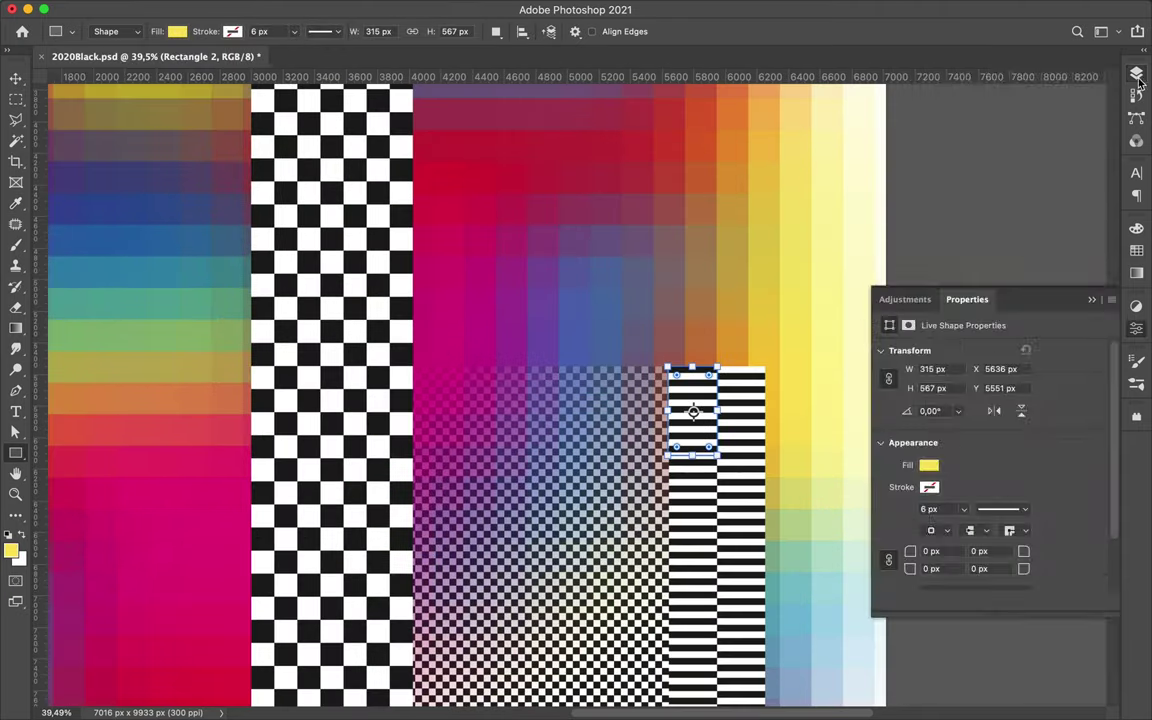
Step: Resize the yellow gradient rectangle with Free Transform
key("a")
left_click(238, 31)
key("v")
scroll(705, 430, "up", 5)
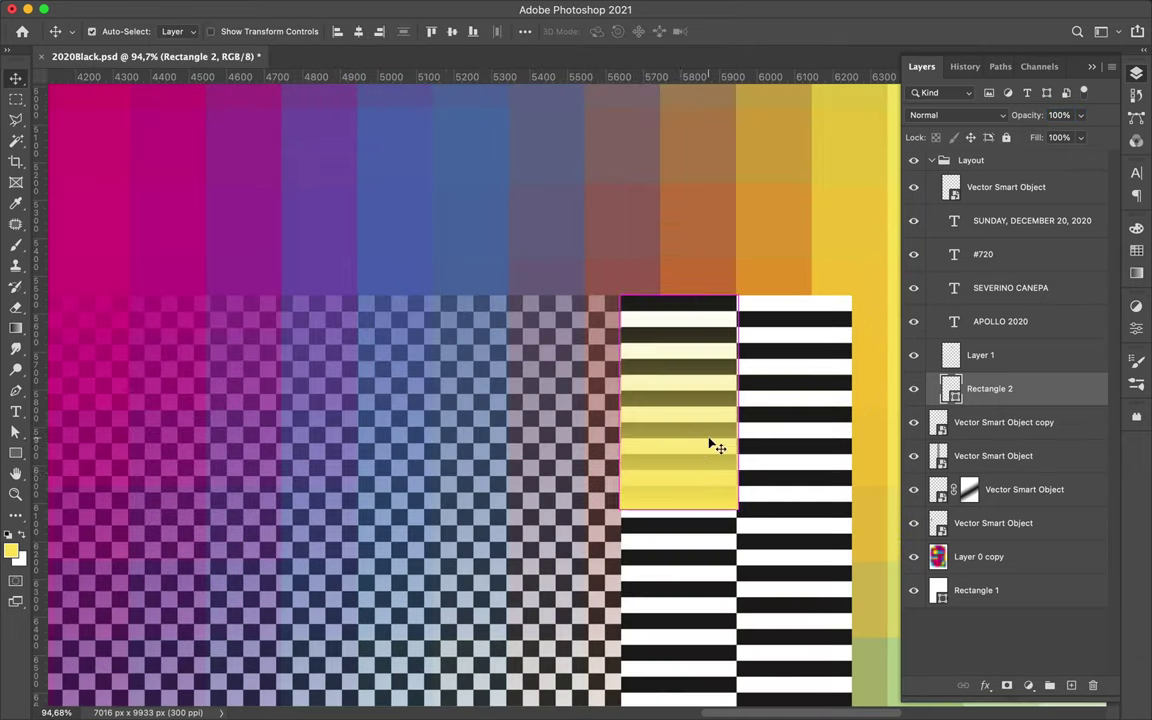
key("ctrl+t")
scroll(690, 483, "down", 1)
scroll(685, 478, "down", 2)
key("Return")
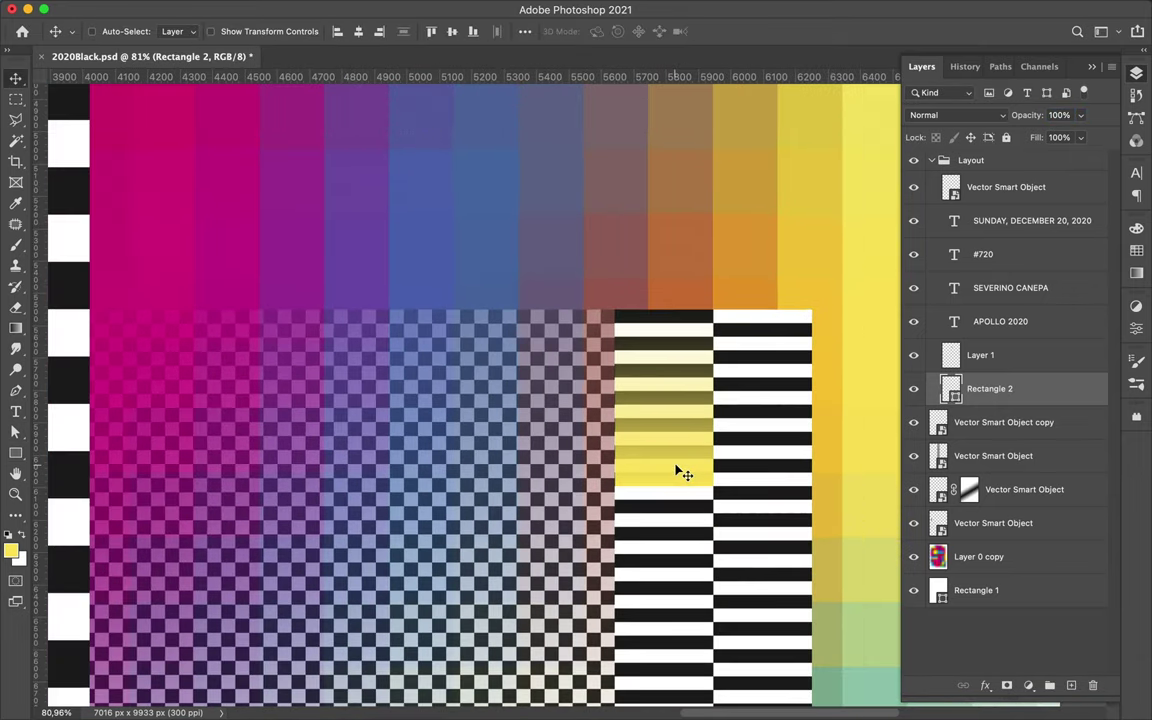
scroll(683, 474, "down", 3)
Step: Add two copies of the yellow rectangle, one at the poster's right edge, and resize the newest
left_click_drag(683, 474, 790, 490)
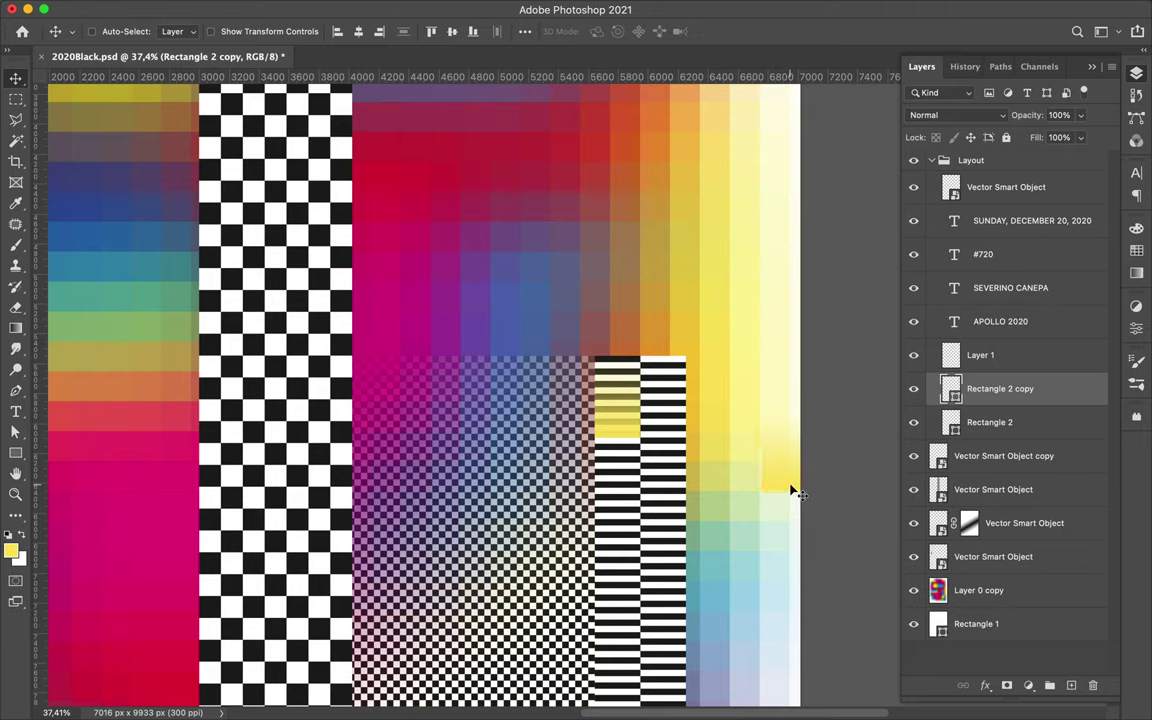
scroll(790, 490, "down", 2)
left_click_drag(600, 400, 440, 250)
scroll(404, 290, "up", 5)
left_click(322, 322, "ctrl")
left_click(396, 312, "ctrl")
key("ctrl+t")
scroll(391, 270, "down", 3)
key("Return")
Step: Draw a thin solid-black bar beside the checkerboard column
left_click(15, 452)
left_click(177, 31)
left_click(116, 57)
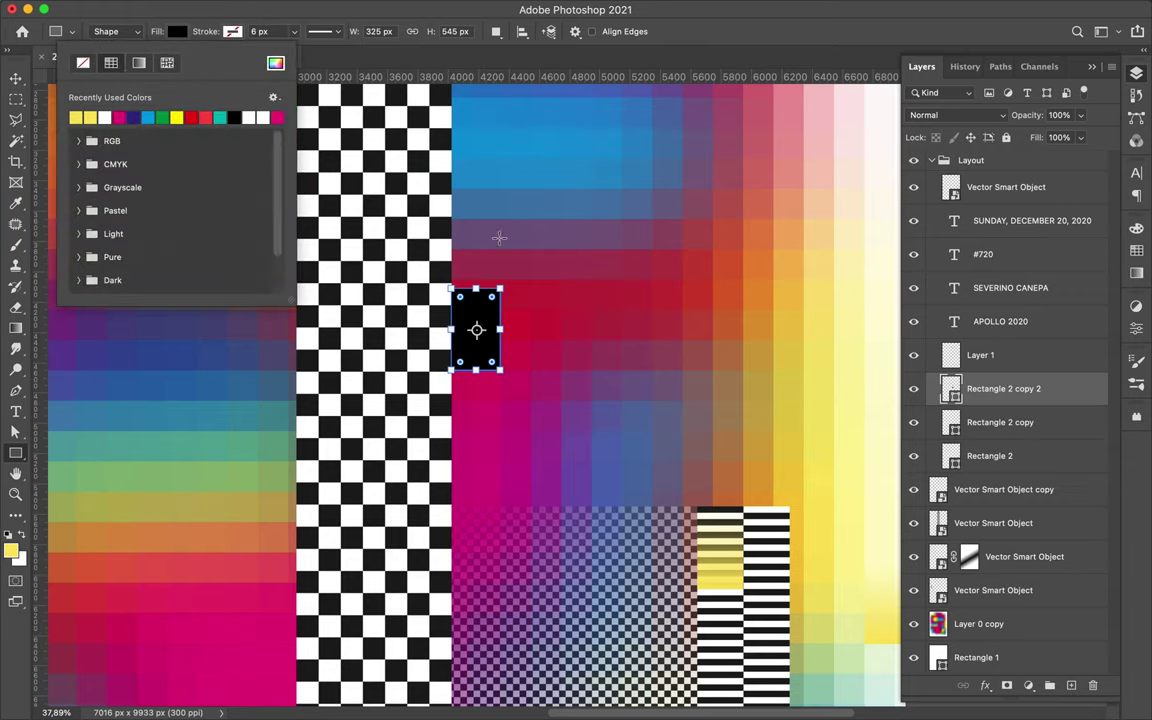
key("Escape")
left_click_drag(451, 393, 451, 393)
left_click(177, 31)
left_click(162, 57)
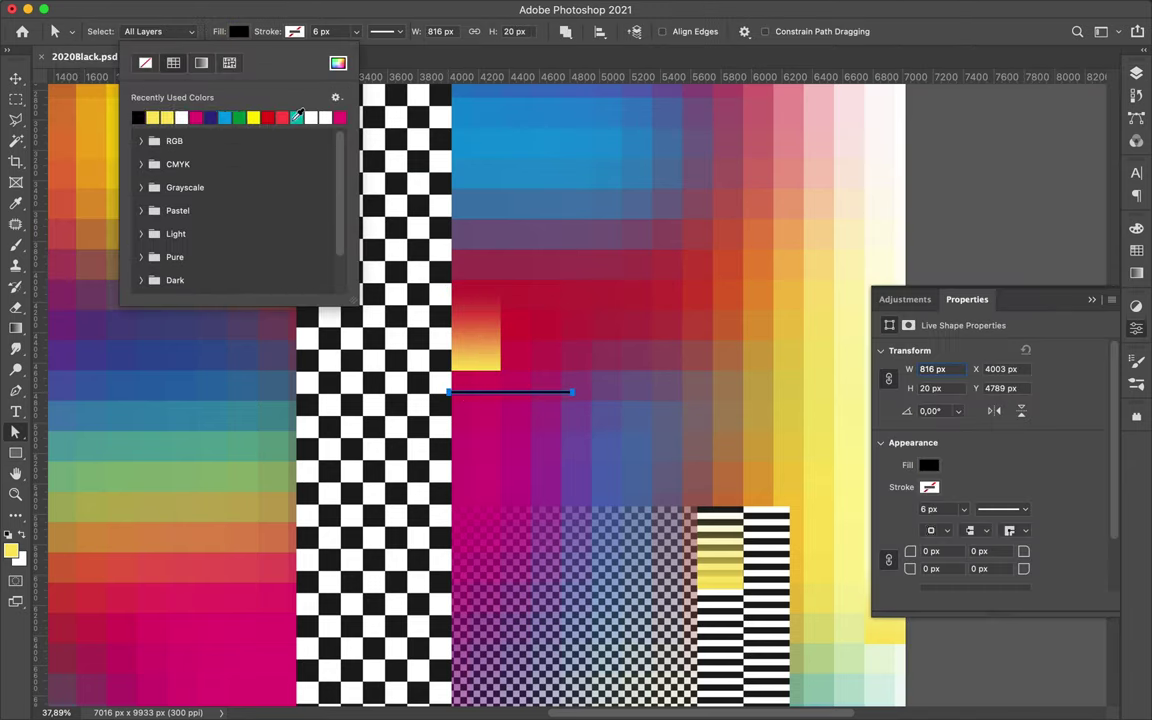
key("Escape")
key("v")
Step: Duplicate the black bar further down, then target the colour-grid background layer for selecting
mouse_move(238, 447)
left_mouse_down()
mouse_move(249, 445)
mouse_move(252, 588)
left_mouse_up()
scroll(252, 586, "down", 3)
scroll(509, 283, "up", 2)
key("u")
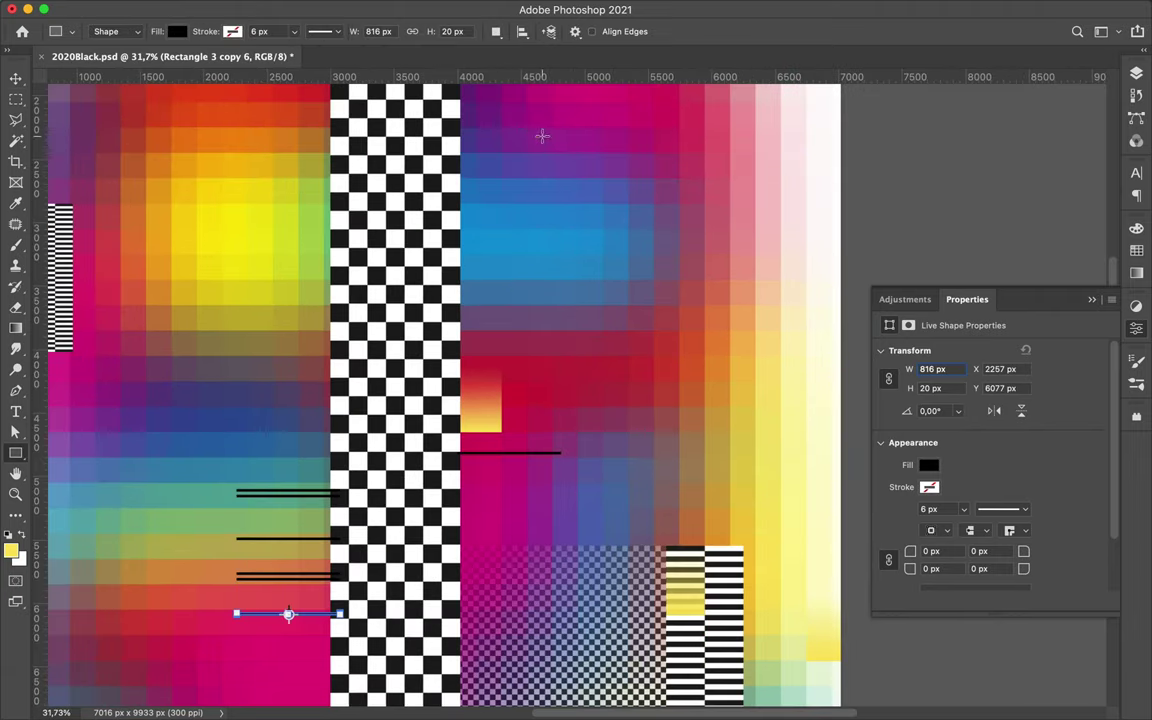
key("m")
scroll(541, 135, "up", 1)
key("alt+bracketleft")
scroll(451, 172, "up", 5)
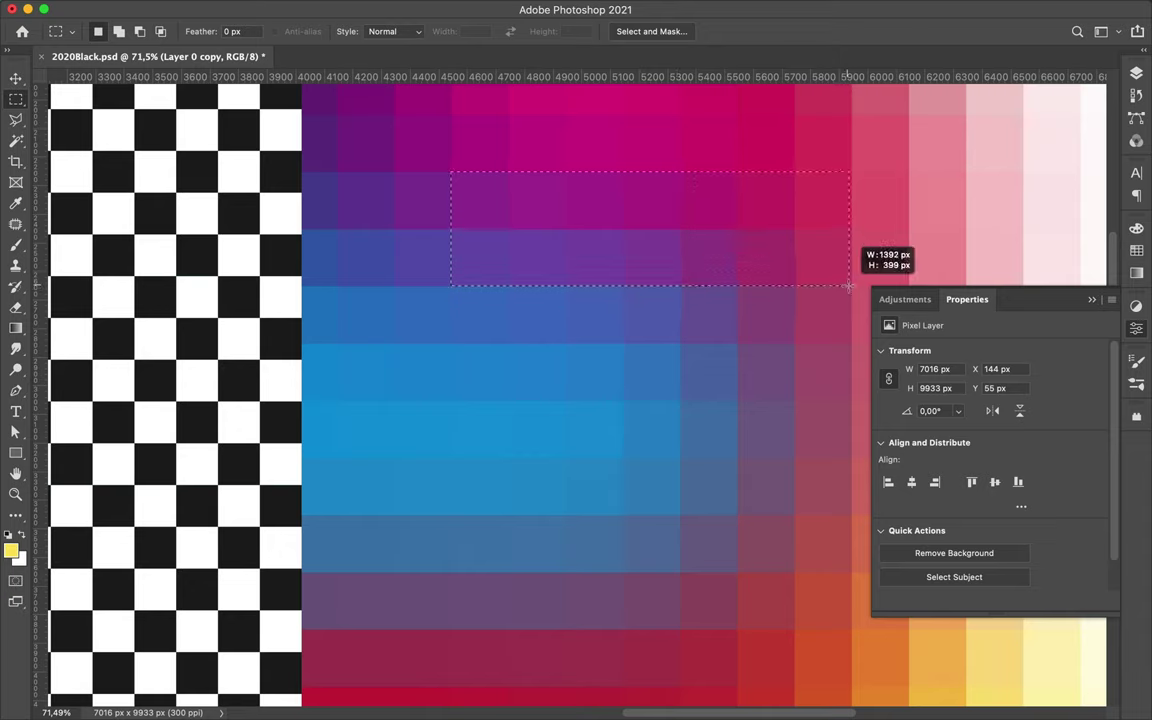
Step: Copy the selected strip to a new layer, rotate it 90 degrees, and move it onto the checkerboard column
scroll(255, 267, "up", 3)
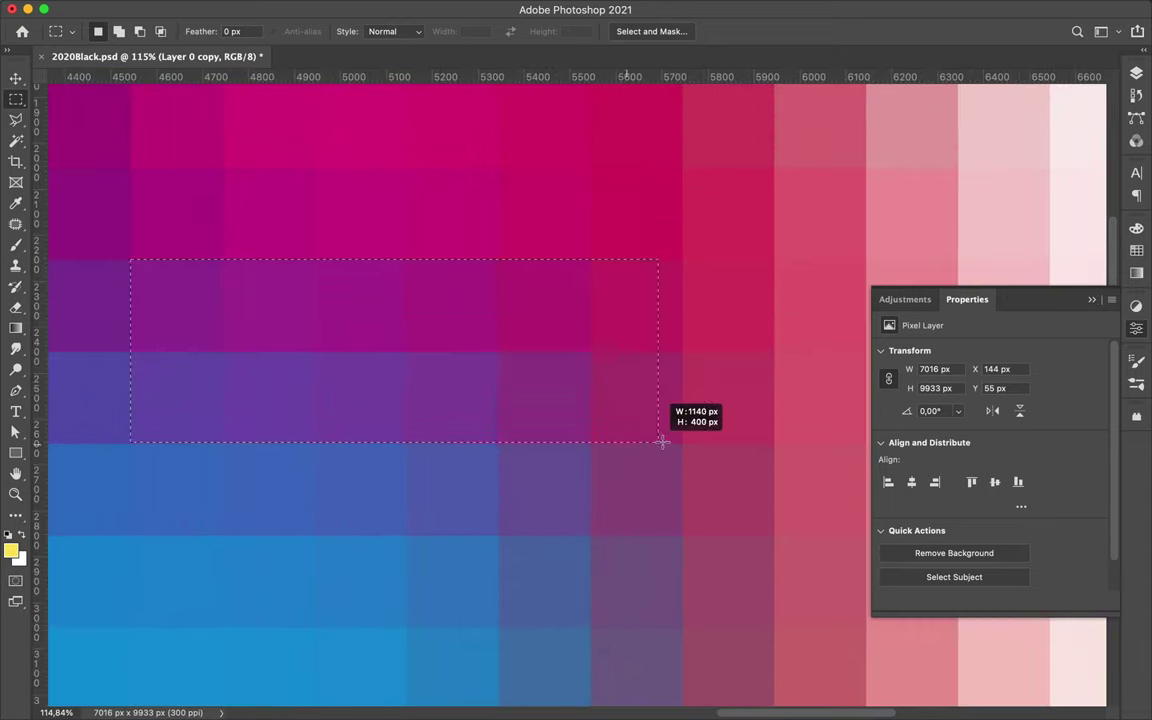
scroll(681, 441, "down", 5)
key("ctrl+j")
key("v")
key("ctrl+t")
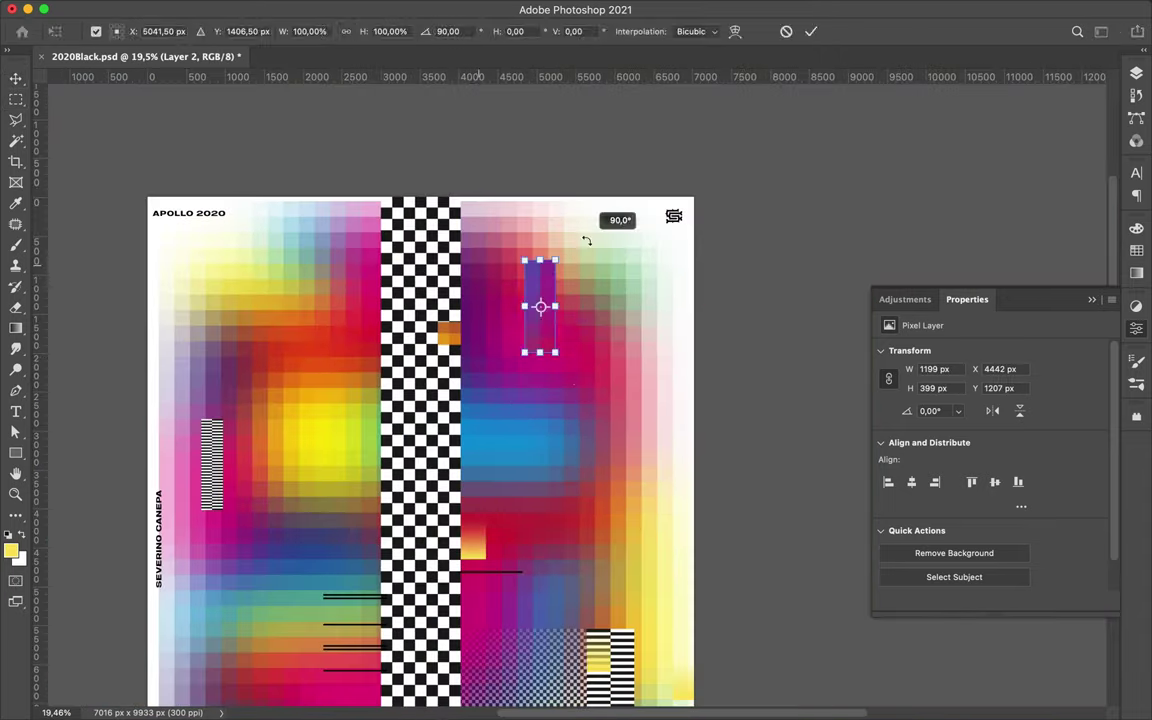
key("Return")
left_click_drag(538, 300, 678, 216)
left_click_drag(620, 265, 357, 305)
Step: Select the new layers together and shift the purple strip up the checkerboard column
key("F7")
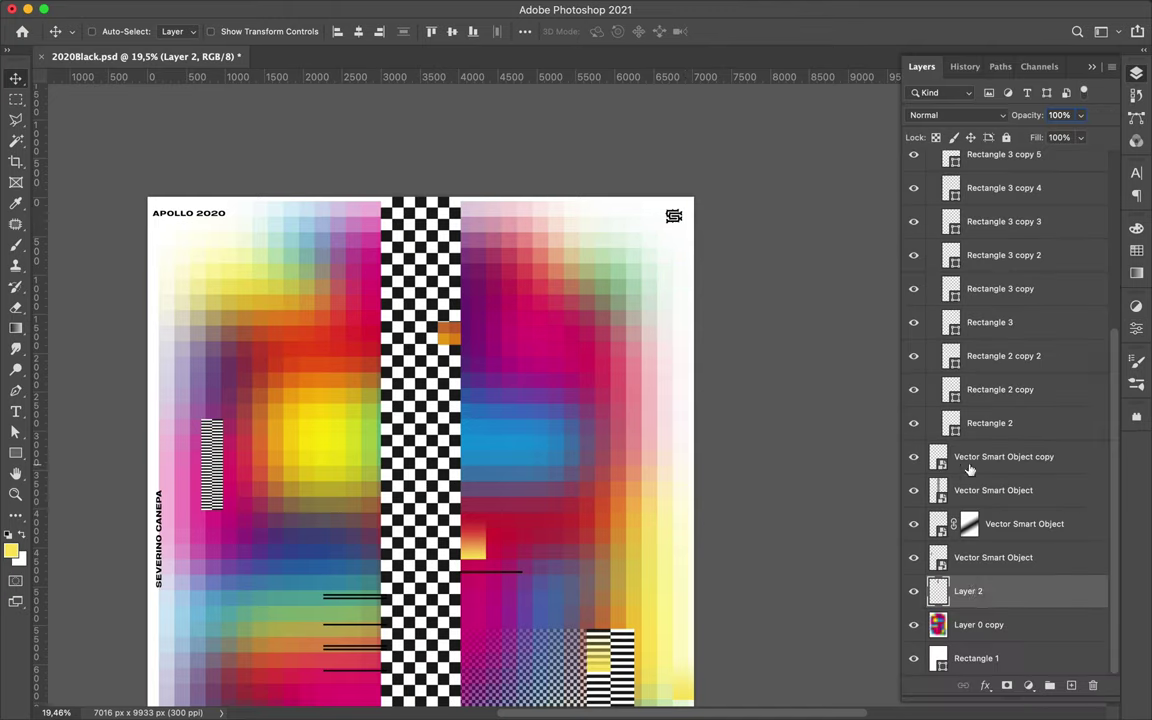
left_click(979, 330, "shift")
scroll(978, 484, "down", 3)
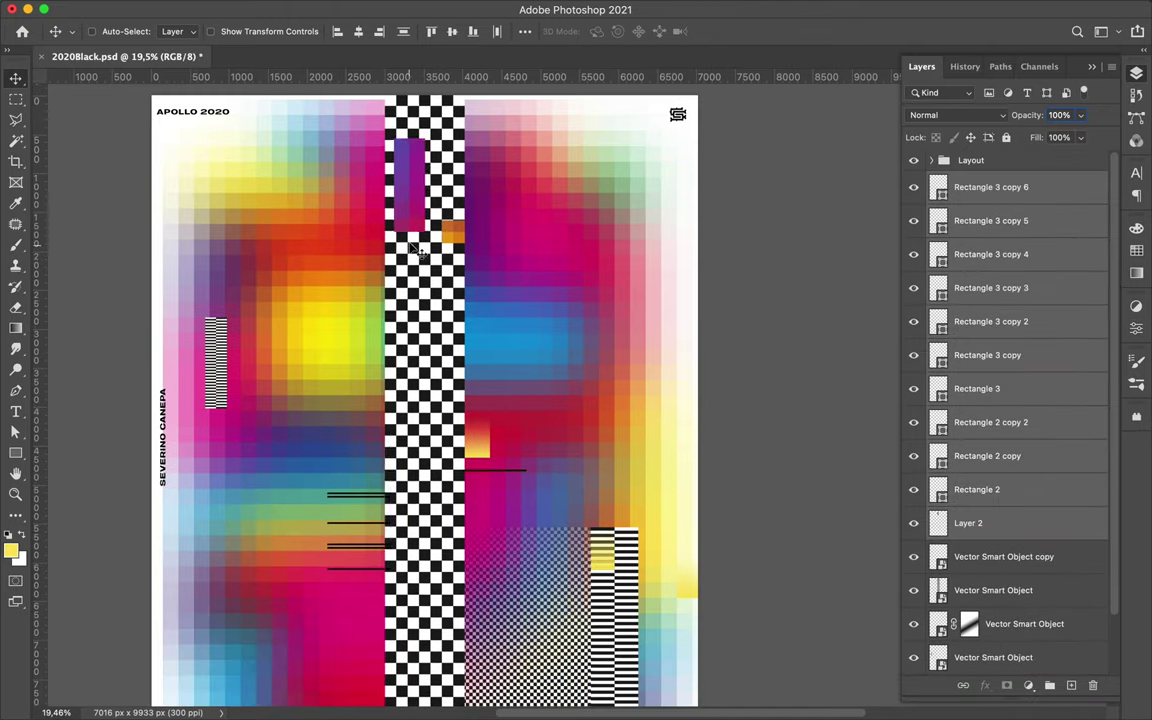
left_click_drag(405, 272, 402, 210)
scroll(402, 213, "up", 2)
Step: Draw a thin white 83 × 1213 px bar along the checkerboard's left edge
key("u")
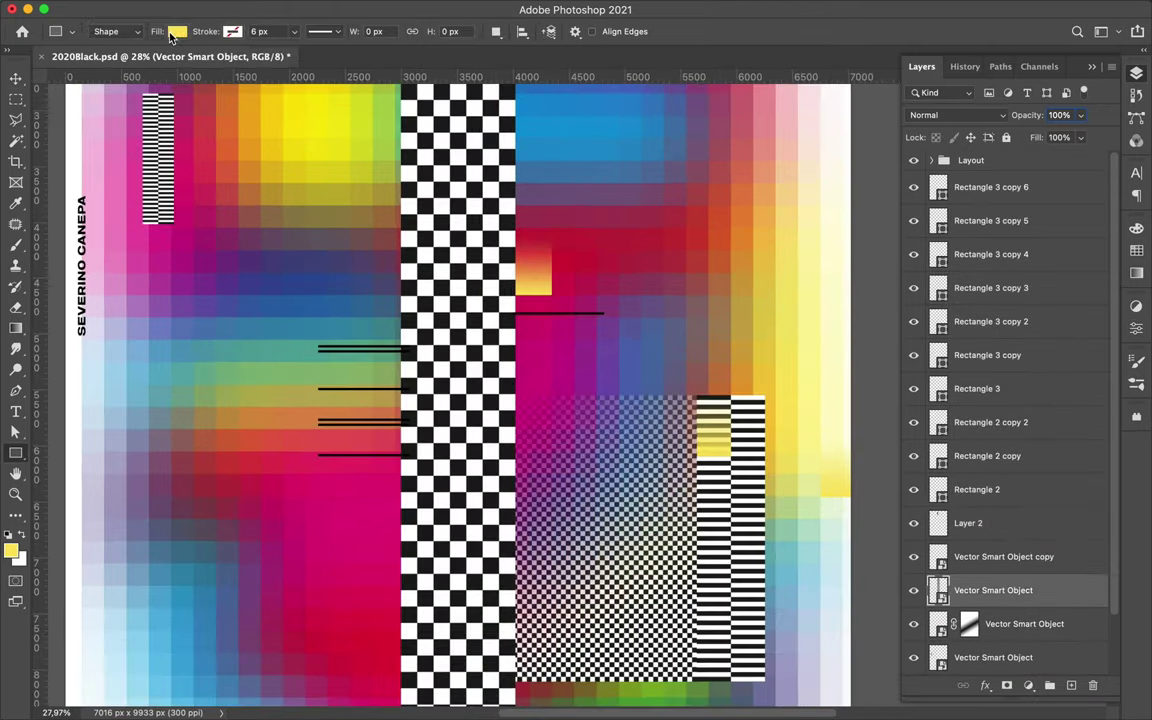
left_click(177, 31)
left_click_drag(405, 330, 396, 465)
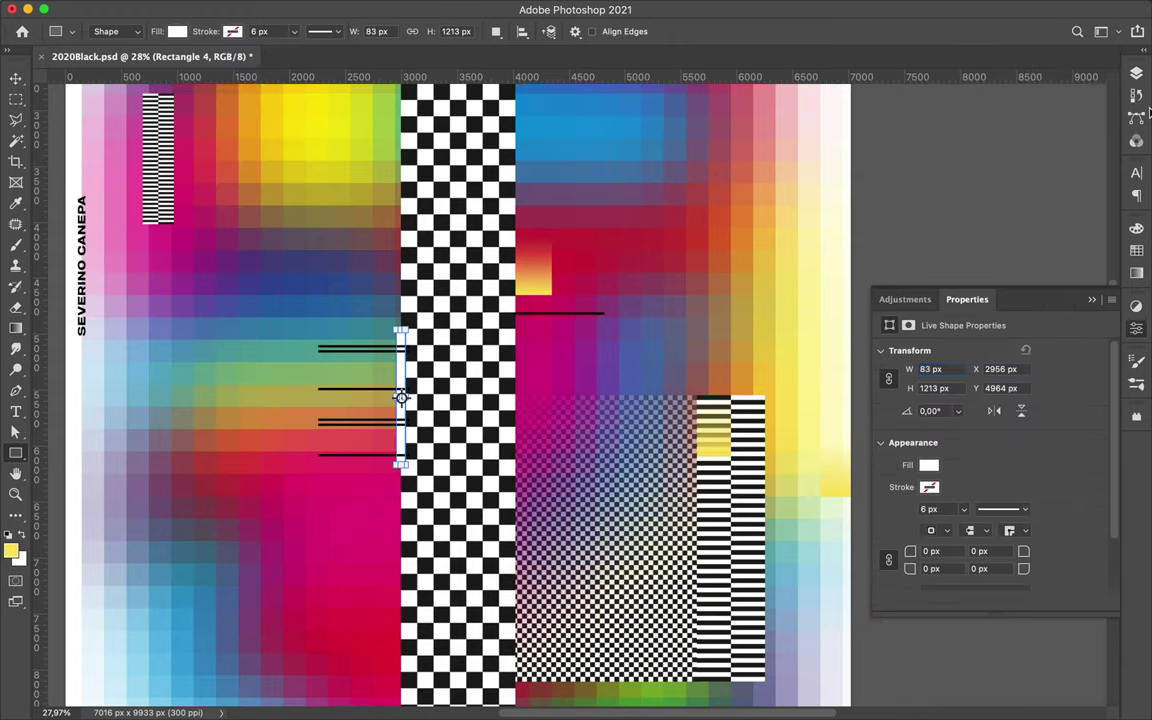
key("v")
key("ctrl+t")
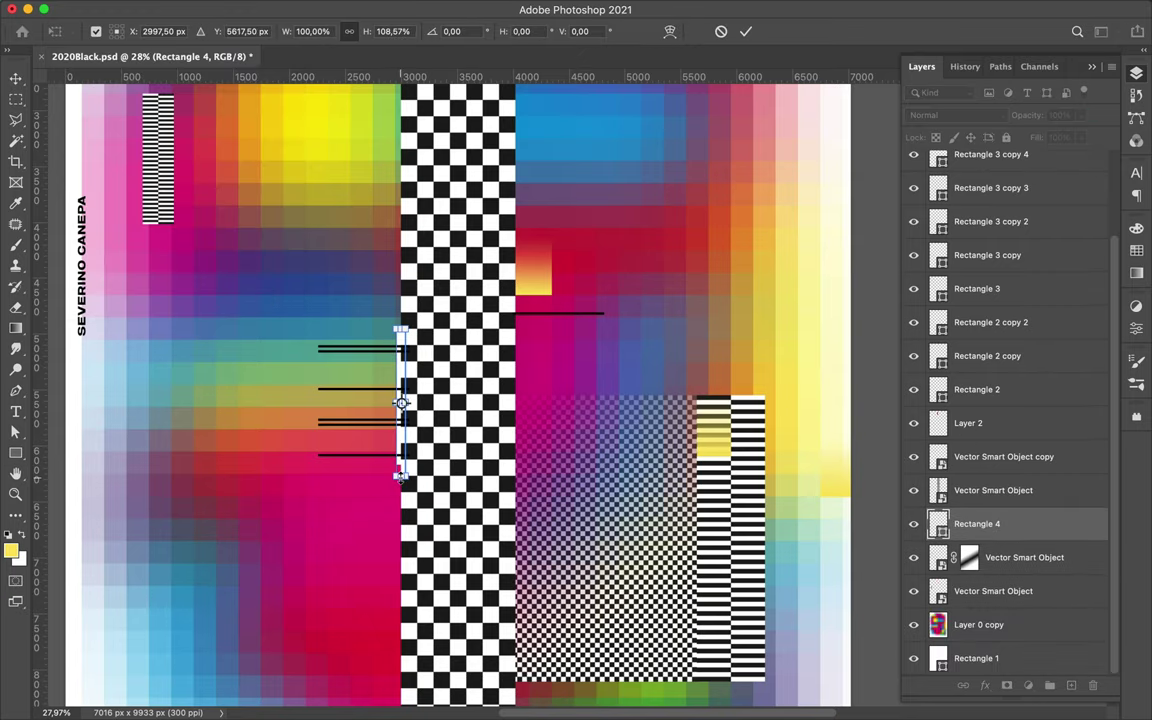
scroll(400, 403, "up", 3)
left_click_drag(296, 548, 290, 520)
key("Return")
Step: Return to the top of the canvas and make Layer 1 active
scroll(258, 566, "down", 4)
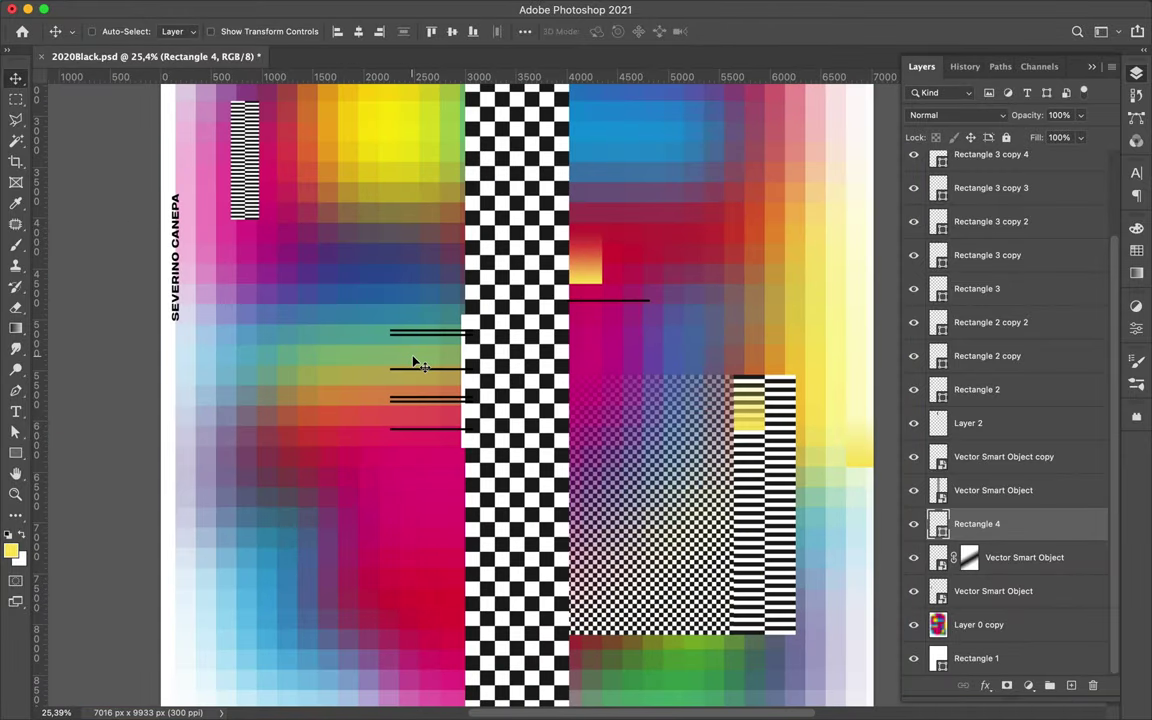
scroll(411, 347, "up", 2)
scroll(419, 355, "up", 1)
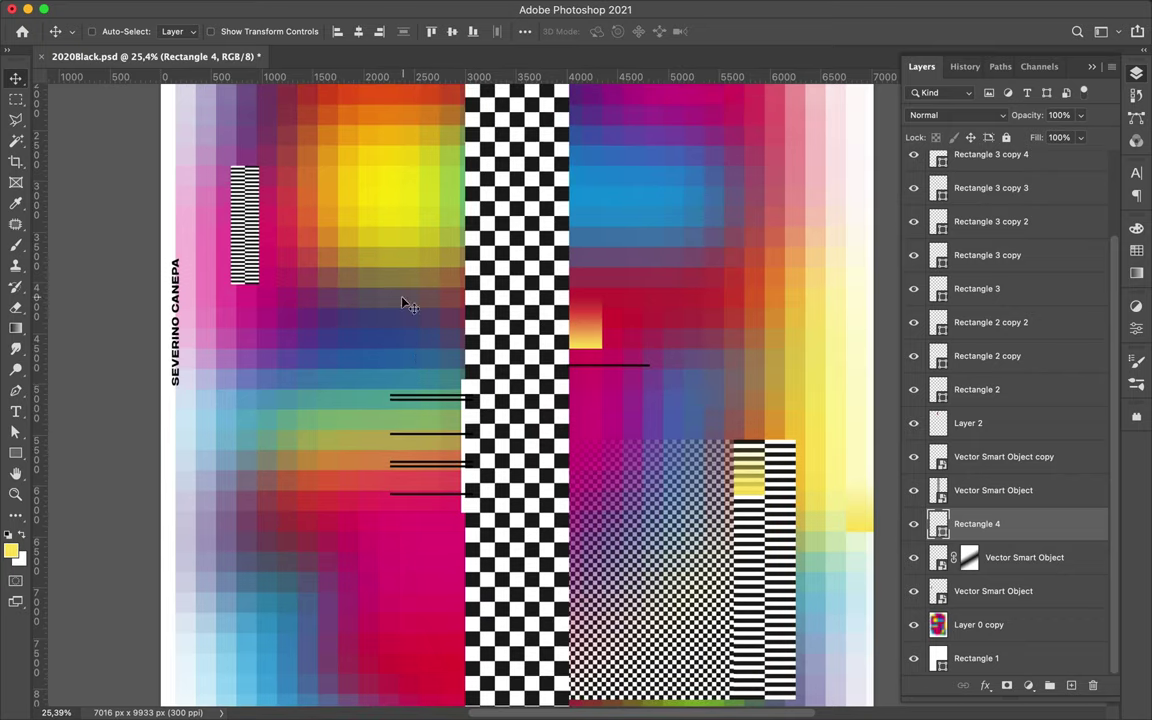
scroll(400, 297, "up", 4)
left_click(560, 162, "ctrl")
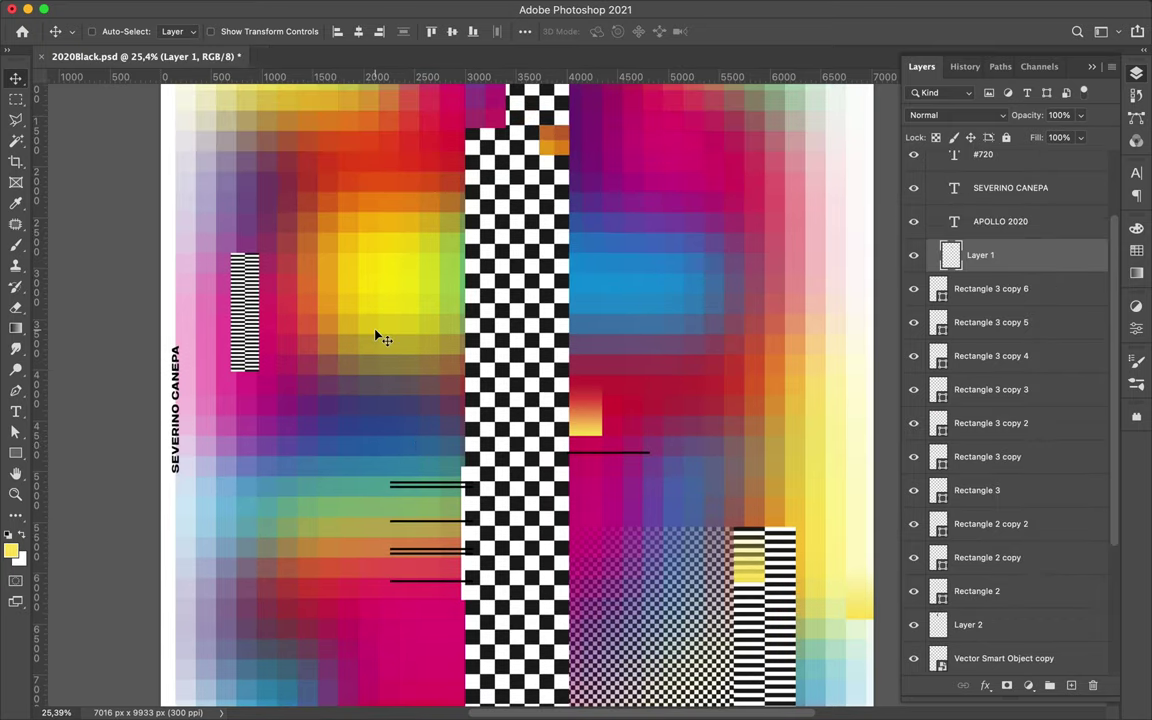
Step: Duplicate the striped block further left and copy a section of its stripes to a new layer
left_click(765, 600, "ctrl")
left_click_drag(765, 600, 250, 560)
scroll(250, 450, "up", 3)
key("m")
mouse_move(290, 267)
left_mouse_down()
mouse_move(213, 545)
mouse_move(545, 170)
left_mouse_up()
key("ctrl+j")
scroll(330, 400, "down", 2)
Step: Copy a thin strip of the stripes onto its own layer and move it into place
left_click_drag(318, 228, 331, 690)
key("ctrl+c")
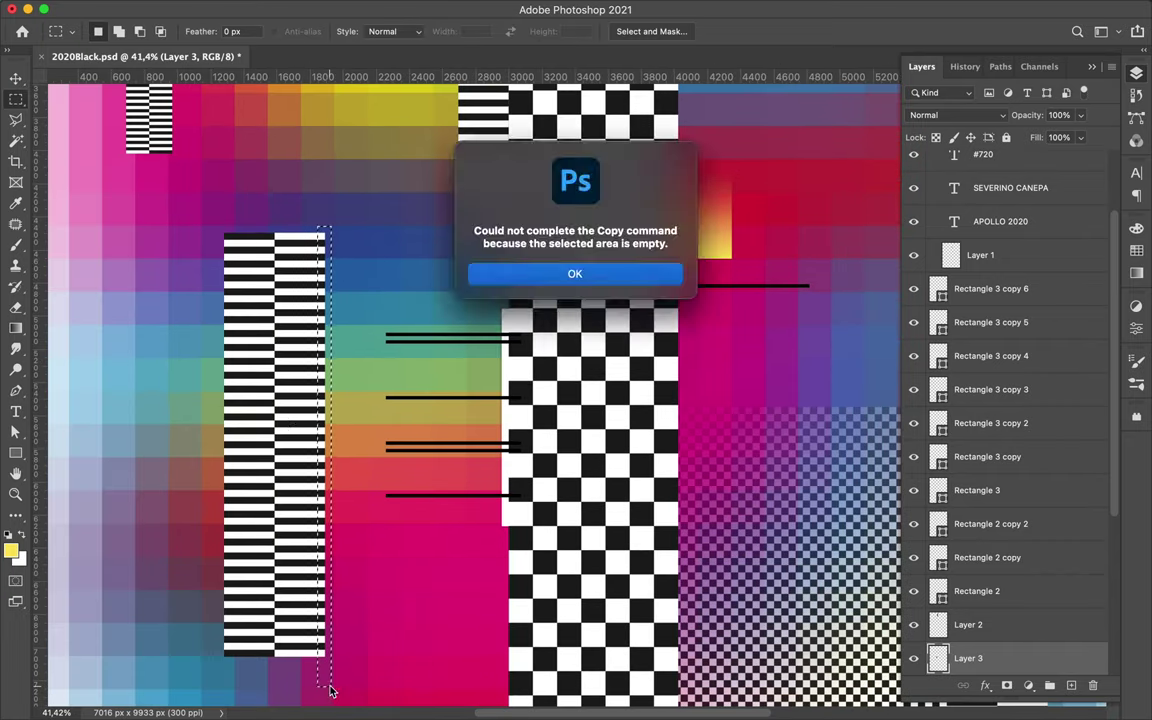
key("Return")
key("ctrl+j")
key("v")
scroll(337, 375, "down", 2)
scroll(337, 375, "down", 1)
left_click_drag(338, 447, 611, 542)
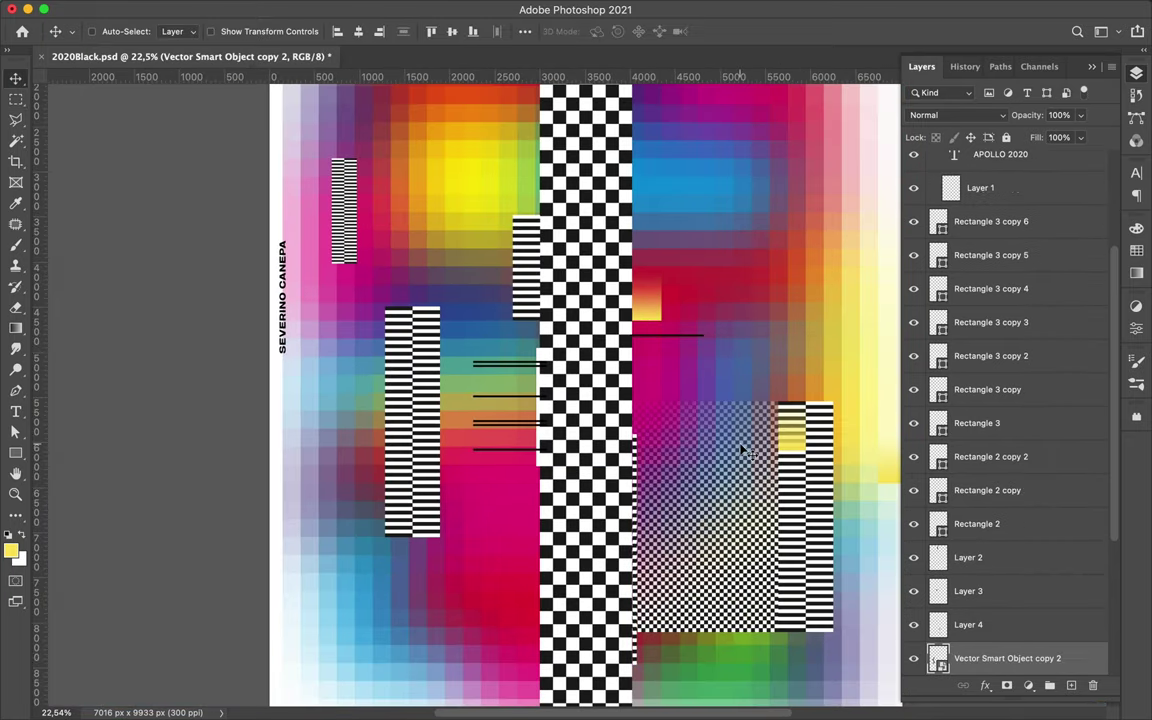
scroll(744, 452, "down", 2)
Step: Draw a small rectangle near the upper left with a blue-purple gradient fill
key("u")
left_click_drag(402, 216, 476, 237)
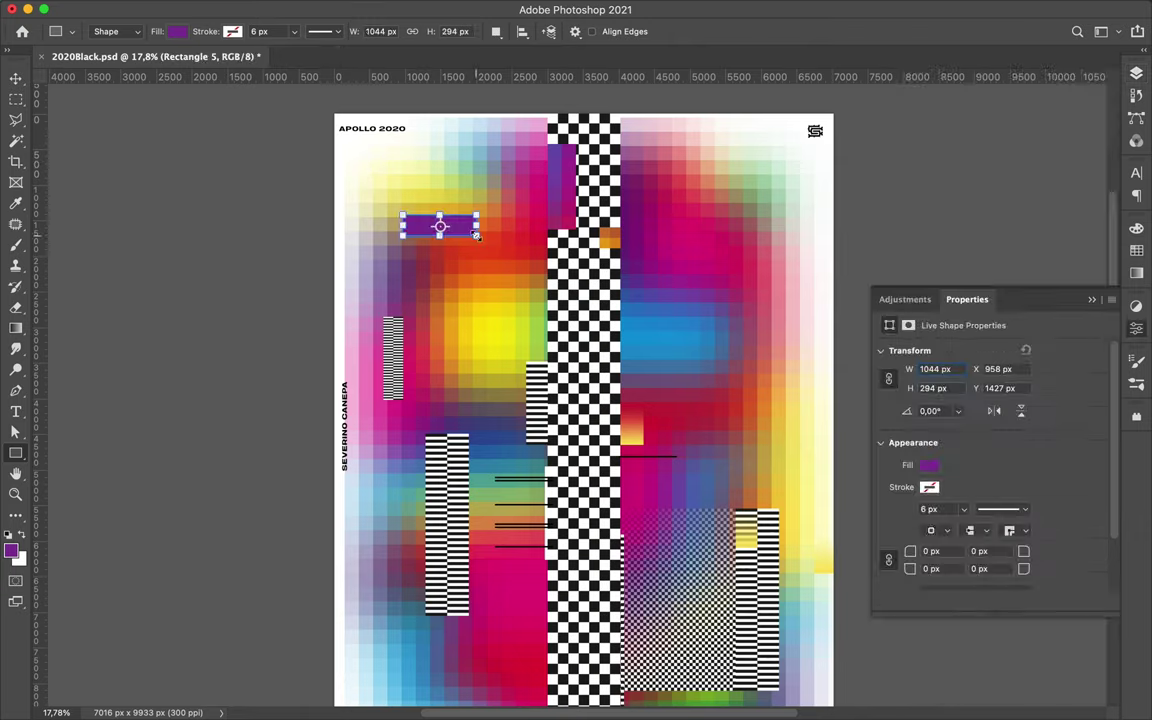
left_click(177, 31)
double_click(276, 245)
left_click(472, 272)
key("Return")
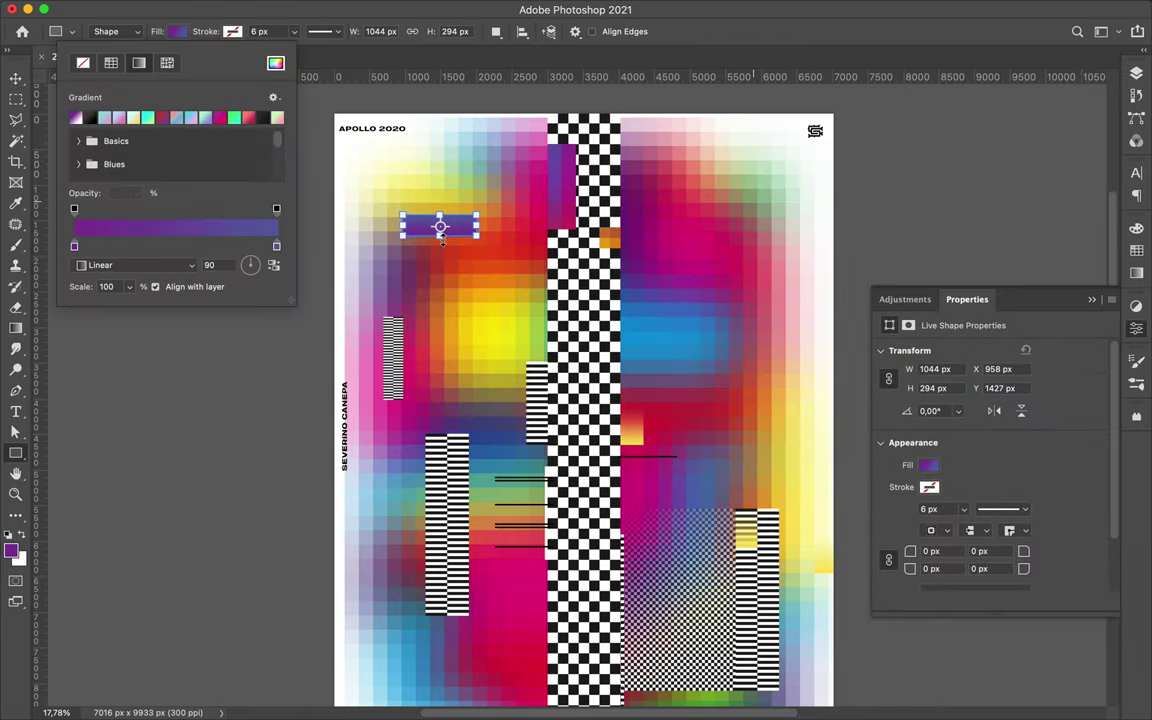
key("Escape")
Step: Move the purple gradient bar down beside the checkerboard and resize it
key("v")
scroll(354, 263, "up", 1)
scroll(354, 263, "up", 5)
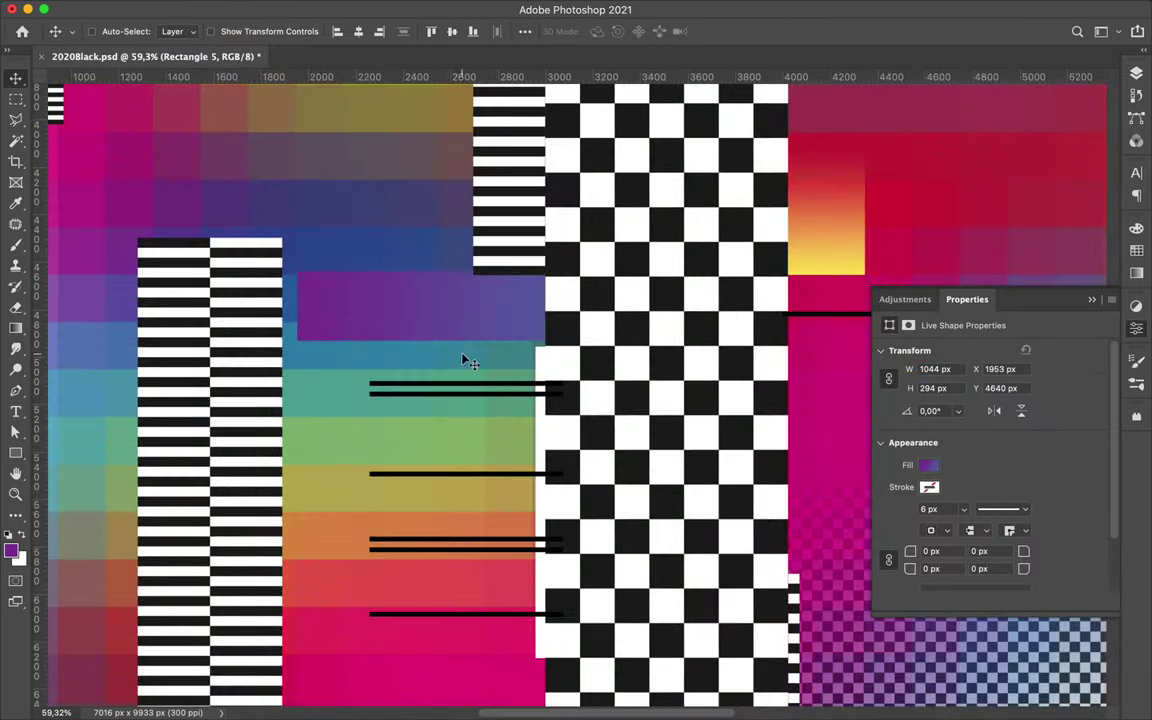
left_click_drag(415, 317, 404, 358)
left_click(455, 342)
key("ctrl+t")
key("Return")
scroll(333, 364, "down", 4)
scroll(333, 364, "down", 2)
Step: Duplicate the purple bar onto the left side, adjust its fill, and outline an orange background square
left_click_drag(596, 332, 392, 364)
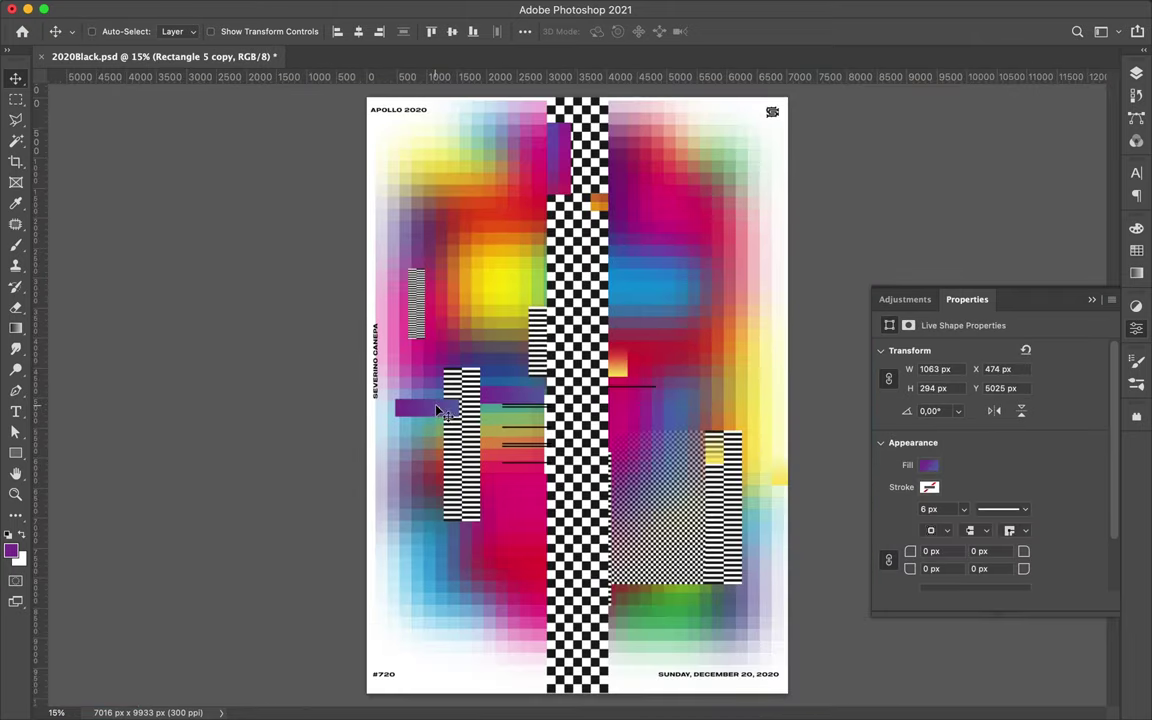
key("a")
left_click(240, 31)
left_click(424, 417)
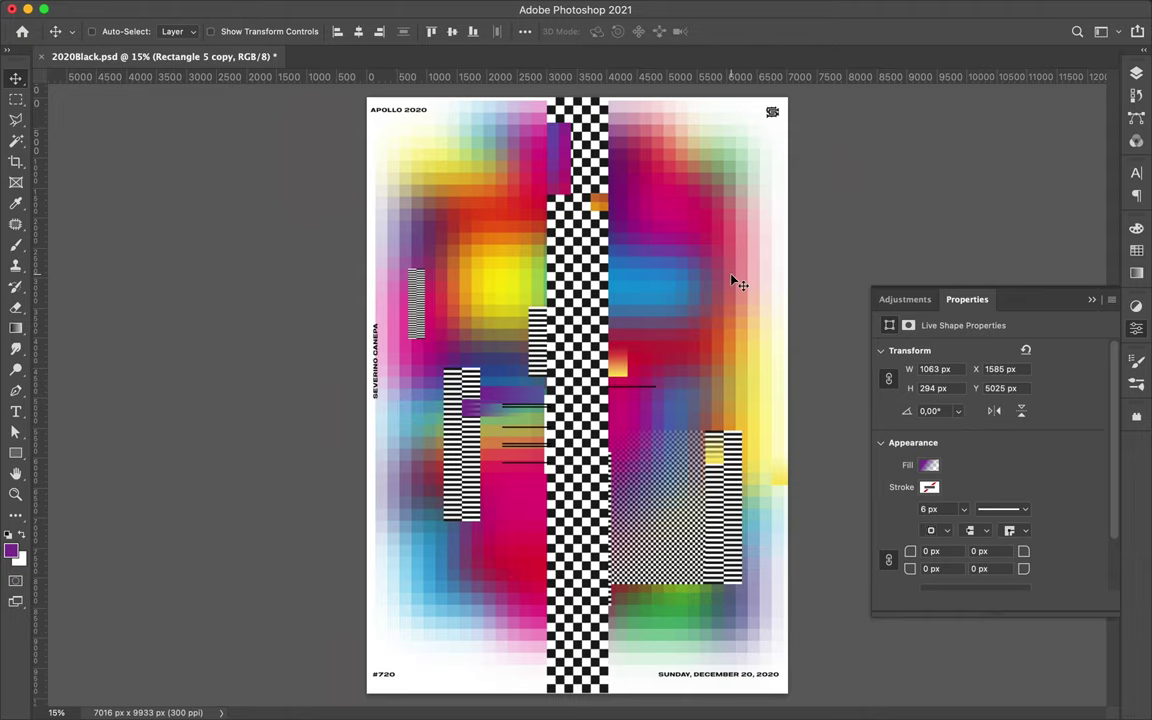
scroll(634, 312, "up", 5)
key("m")
left_click_drag(548, 157, 647, 255)
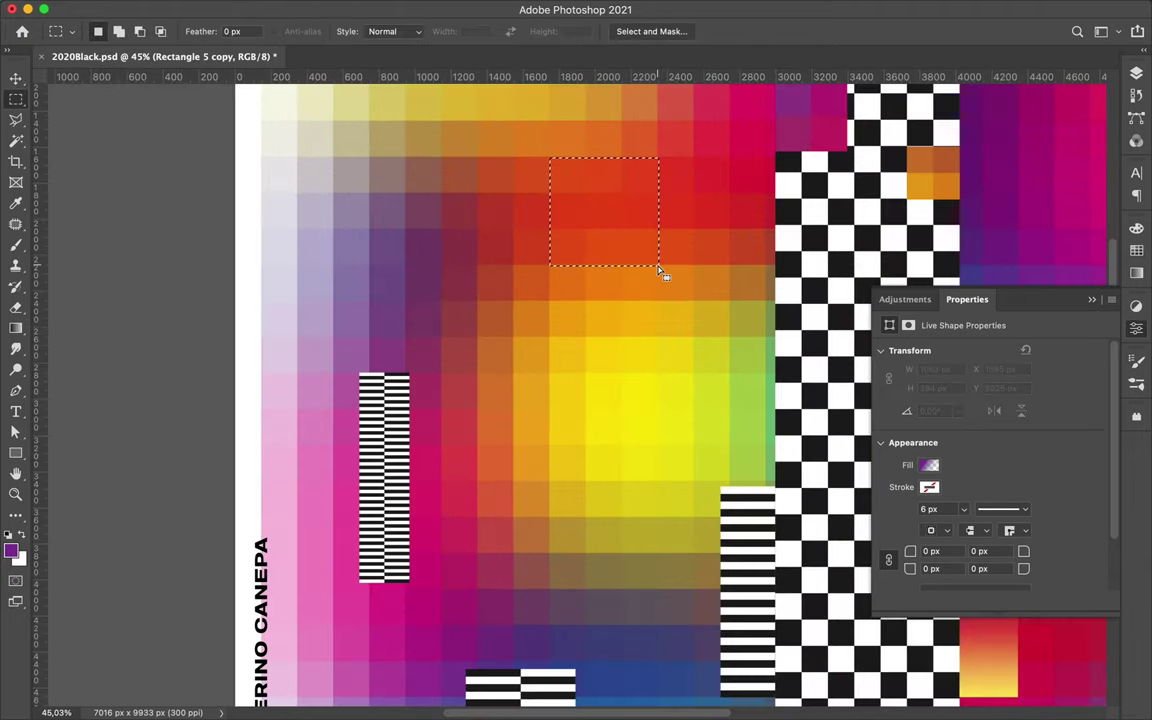
Step: Copy an orange background square onto its own layer and place it at the poster's bottom
key("v")
key("ctrl+j")
scroll(651, 252, "down", 3)
scroll(600, 240, "down", 2)
left_click_drag(605, 230, 520, 447)
scroll(560, 422, "up", 2)
scroll(489, 450, "down", 2)
scroll(489, 450, "down", 2)
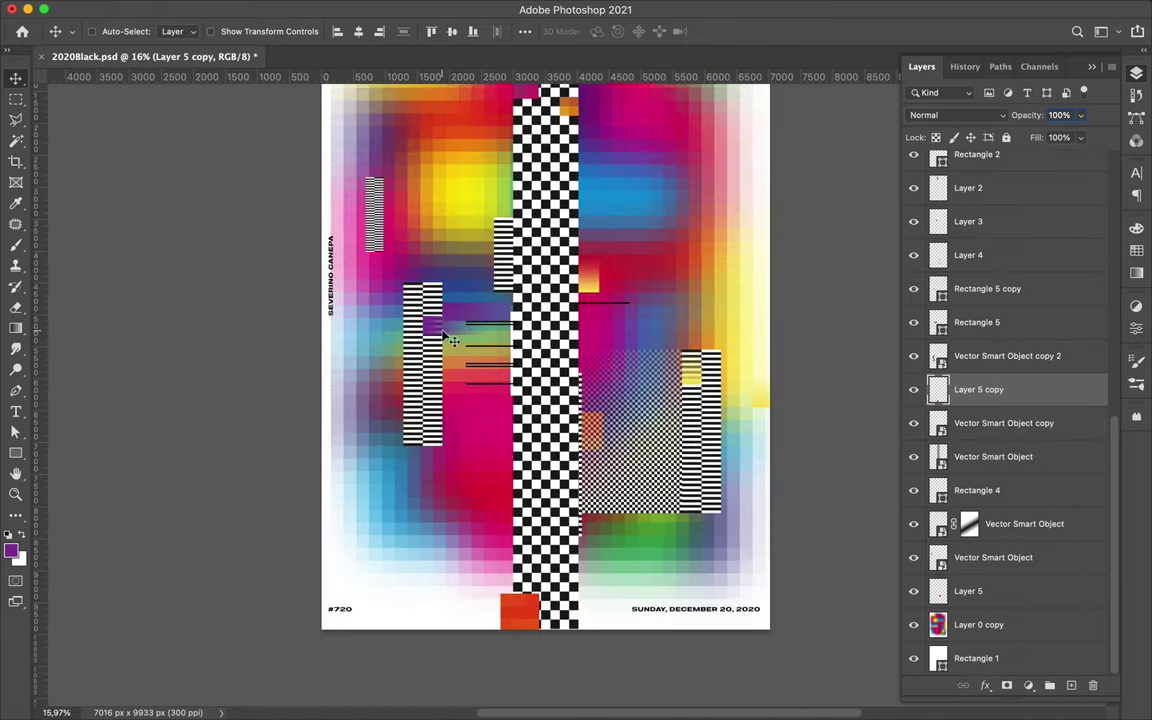
Step: Transform the copied purple bar to sit lower, beneath the striped block
left_click(987, 288)
key("a")
left_click(240, 31)
key("Escape")
key("v")
key("ctrl+t")
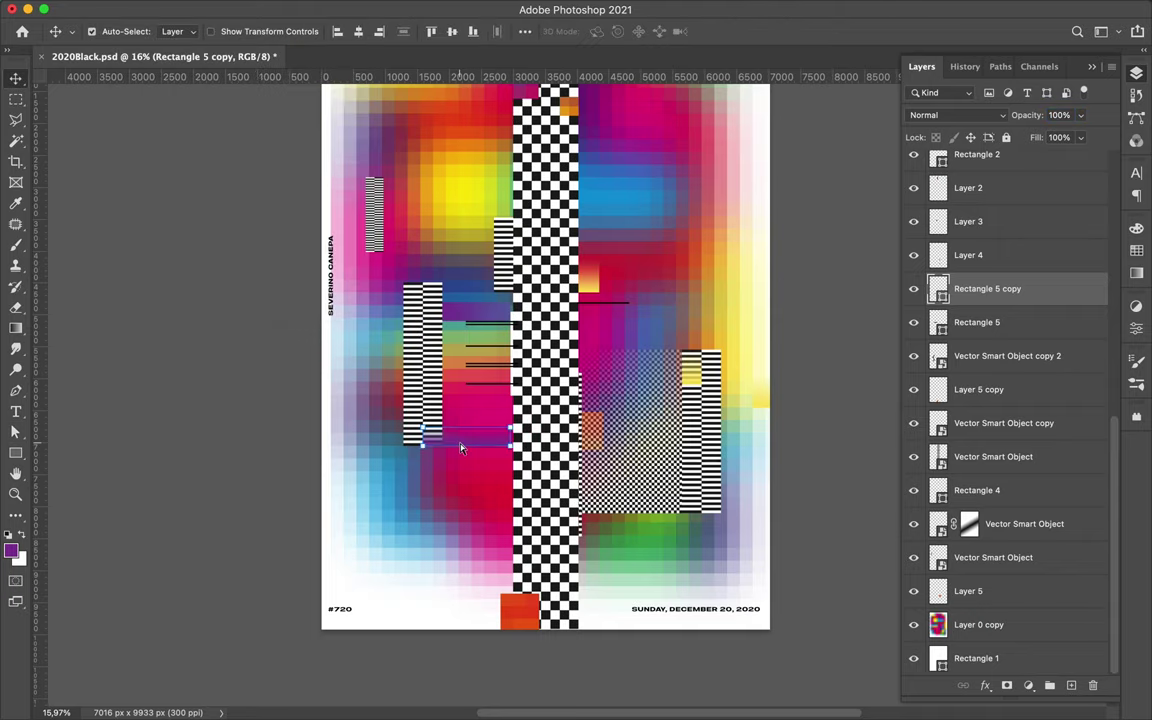
key("ctrl+t")
left_click_drag(468, 437, 468, 419)
key("Return")
scroll(485, 482, "down", 1)
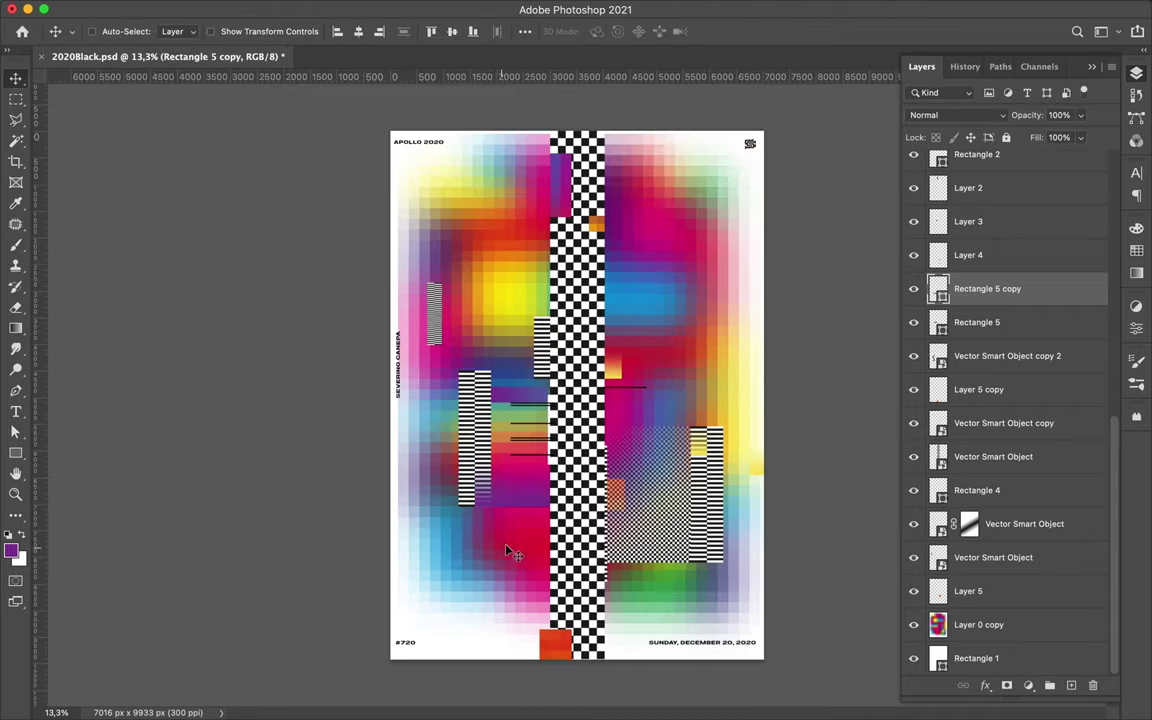
Step: Reposition the thin striped strip and make rotated copies beside the striped block
left_click(512, 553)
left_click_drag(548, 519, 741, 385)
left_click_drag(493, 437, 493, 437)
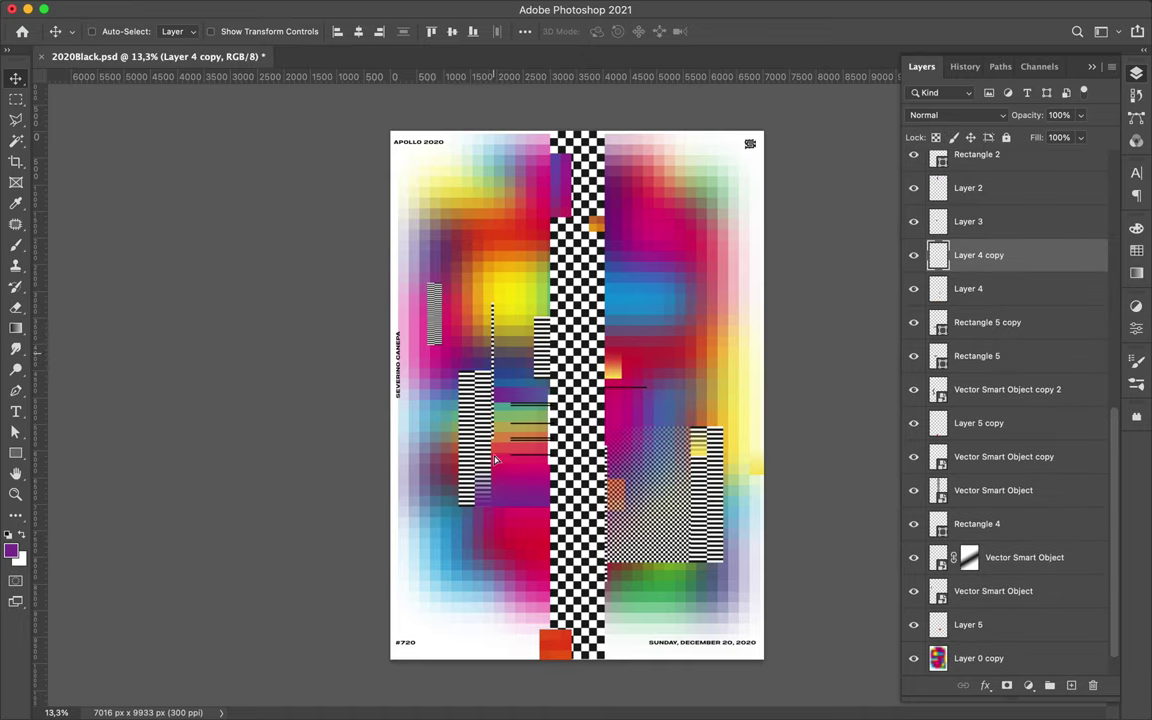
key("ctrl+alt+t")
left_click_drag(484, 542, 411, 607)
scroll(474, 675, "up", 3)
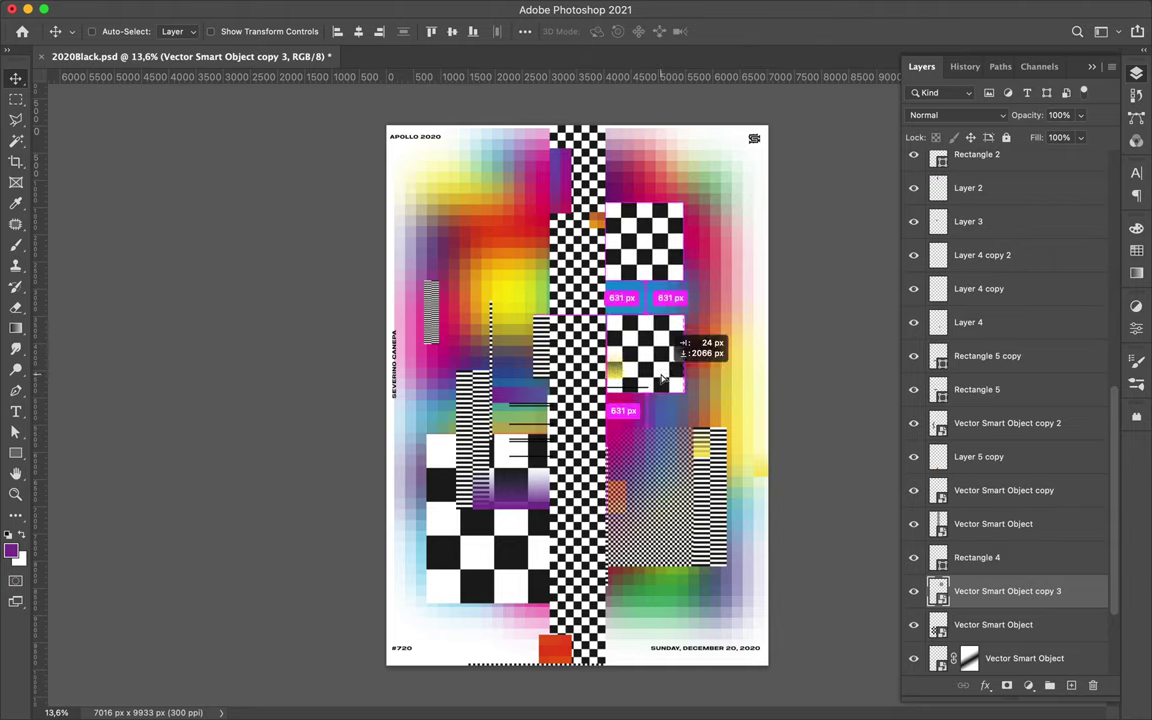
Step: Commit the strip's rotation and put the checker block and a striped copy at the upper right
key("Return")
left_click_drag(648, 330, 754, 256)
left_click_drag(697, 306, 697, 300)
scroll(676, 287, "up", 5)
scroll(676, 287, "down", 3)
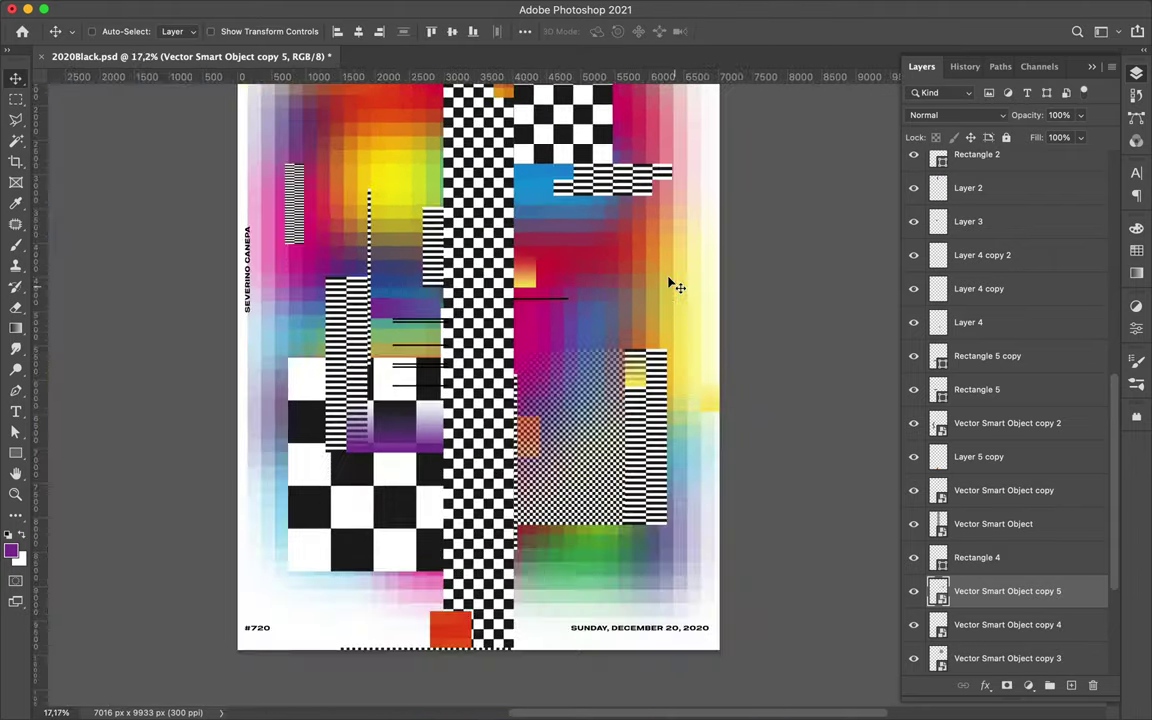
scroll(386, 239, "up", 1)
Step: Select the large checkerboard block and start, then cancel, a transform on it
left_click(386, 239, "super")
scroll(347, 540, "up", 1)
left_click(347, 540, "super")
key("super+t")
key("Escape")
scroll(470, 620, "down", 3)
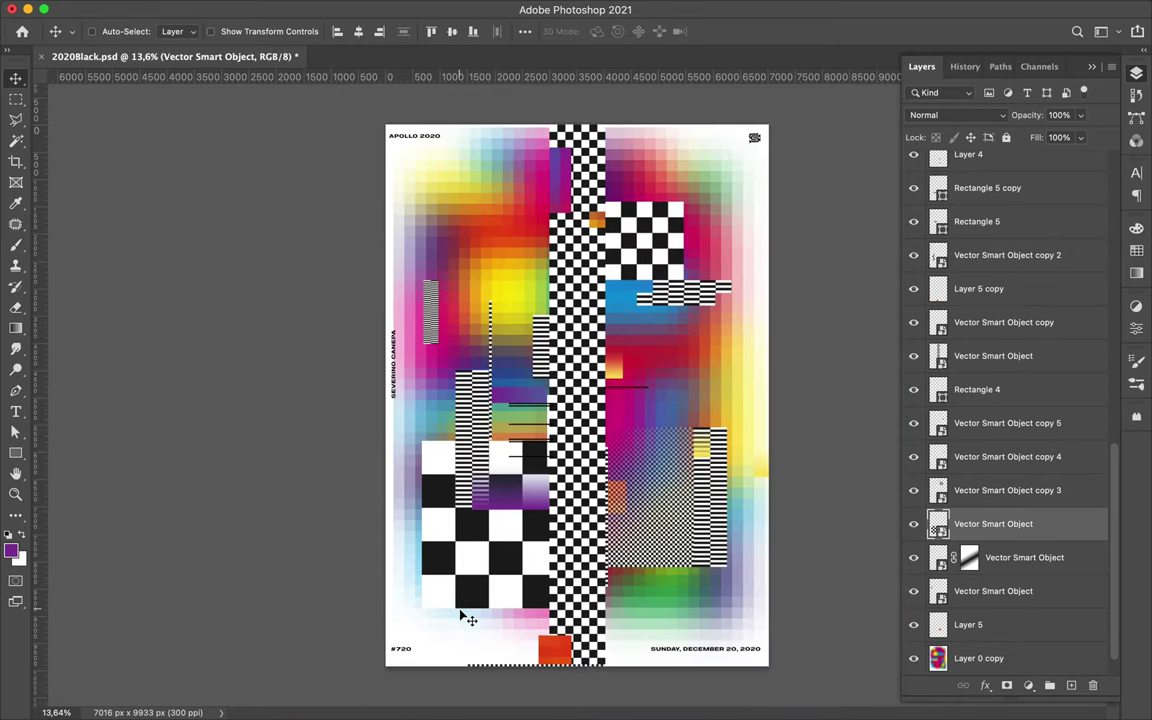
scroll(535, 600, "up", 2)
scroll(501, 206, "down", 1)
Step: With Layer 2 selected, set a new rectangle's fill to a gradient and edit a stop colour
left_click(501, 206, "super")
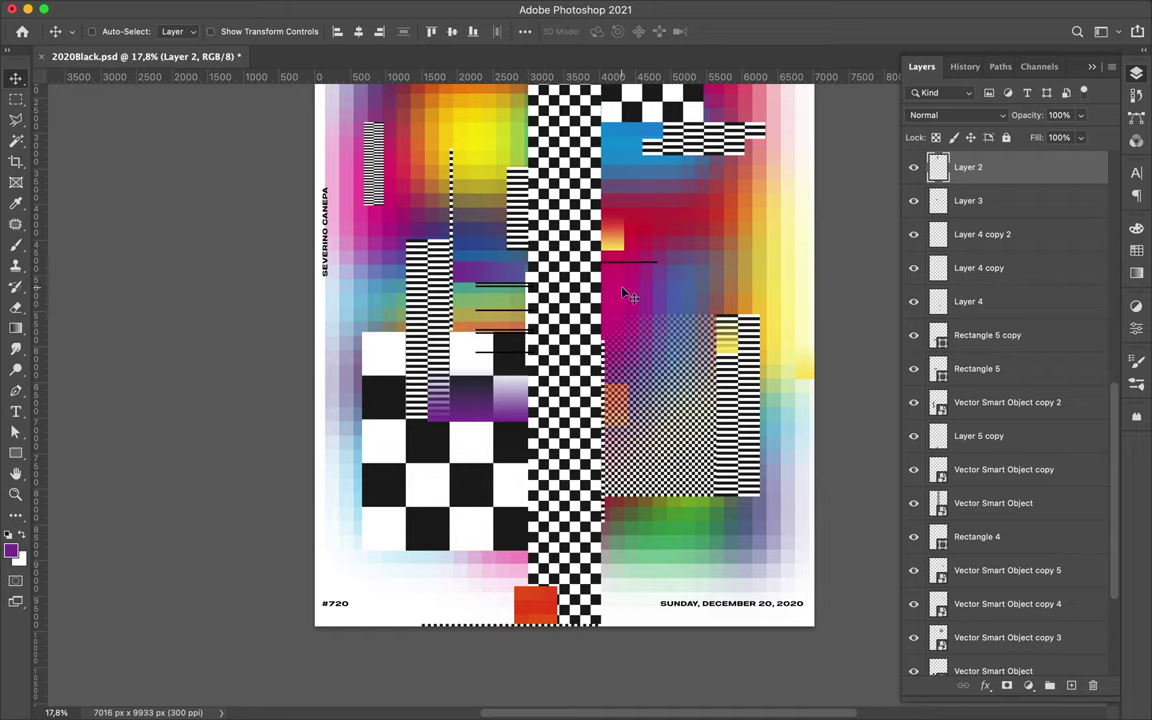
scroll(645, 285, "down", 1)
key("u")
left_click(177, 31)
left_click(139, 62)
double_click(276, 246)
Step: Draw a small rectangle filled with a red gradient fading to transparent on the right
key("Return")
left_click_drag(740, 302, 789, 309)
left_click(177, 31)
left_click(277, 210)
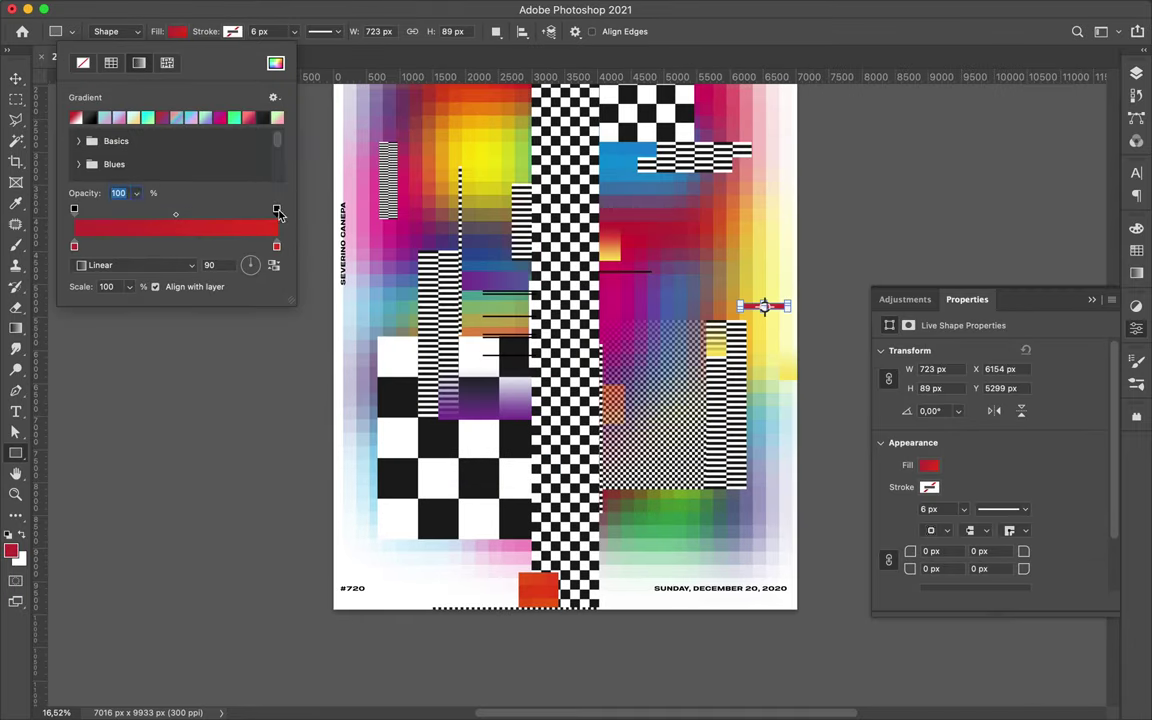
type("0")
key("Return")
key("v")
Step: Stretch the red gradient bar to 1539 px wide
scroll(633, 330, "up", 5)
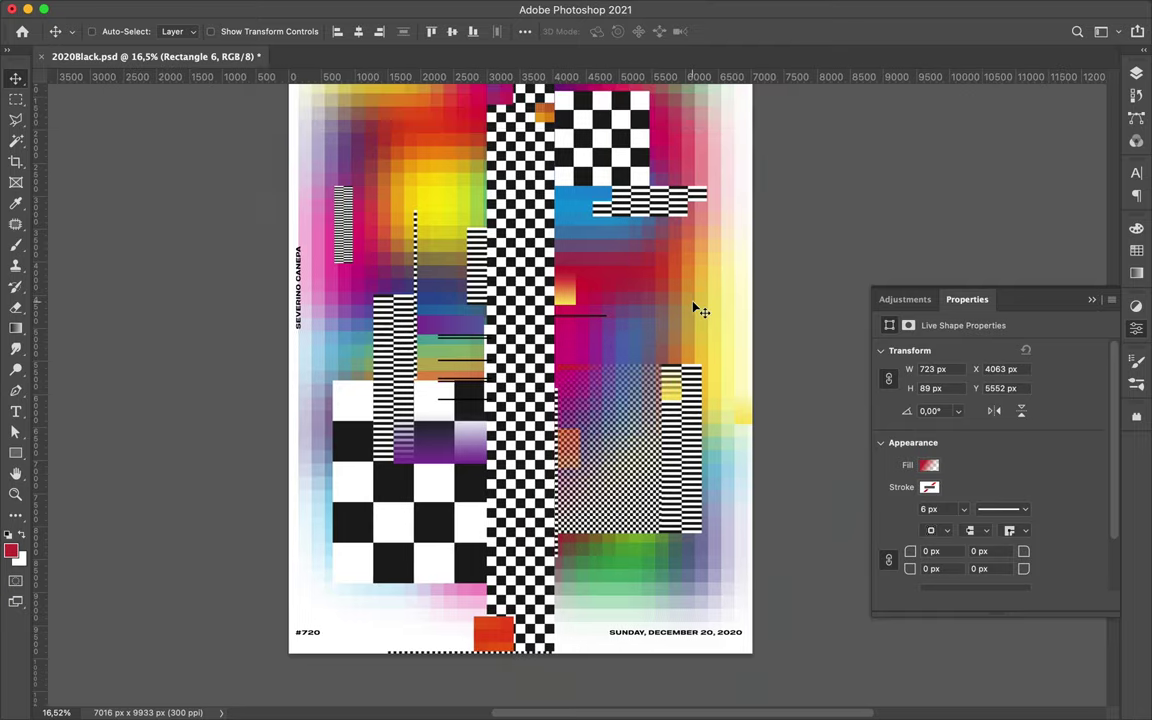
key("ctrl+t")
left_click_drag(662, 306, 827, 306)
key("Return")
scroll(722, 313, "down", 2)
Step: Move the red bar onto the checkerboard column and resize it to a 731 px block
left_click_drag(722, 313, 490, 580)
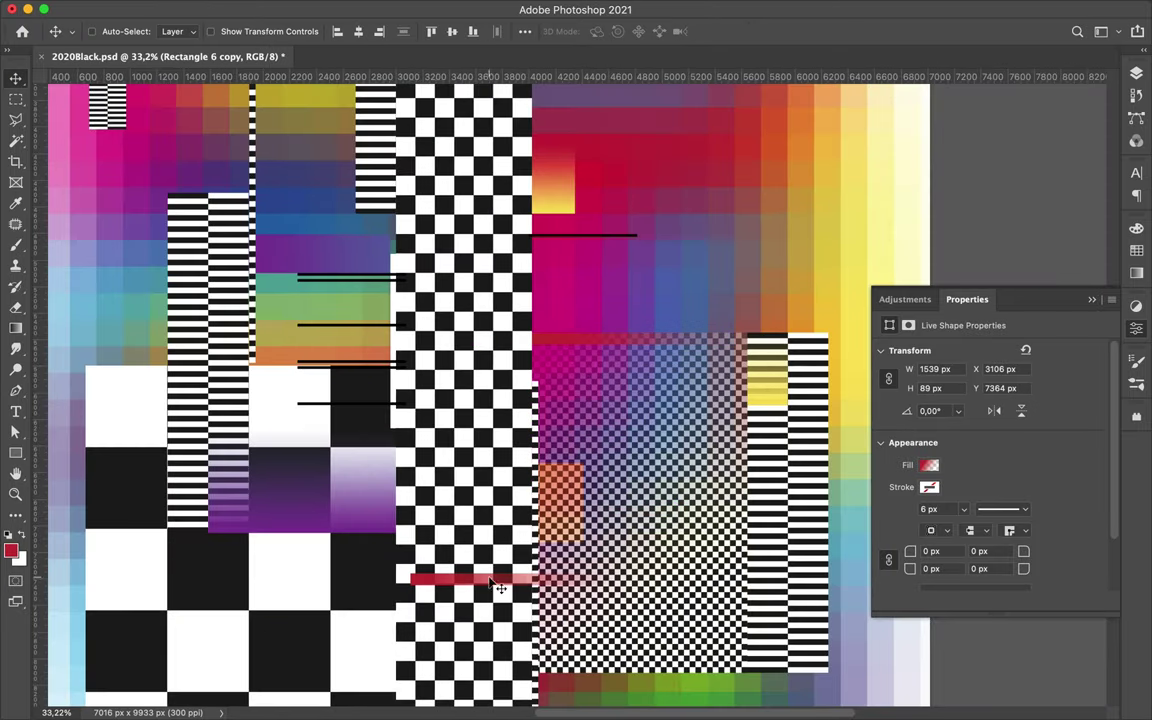
key("ctrl+t")
left_click_drag(600, 571, 492, 572)
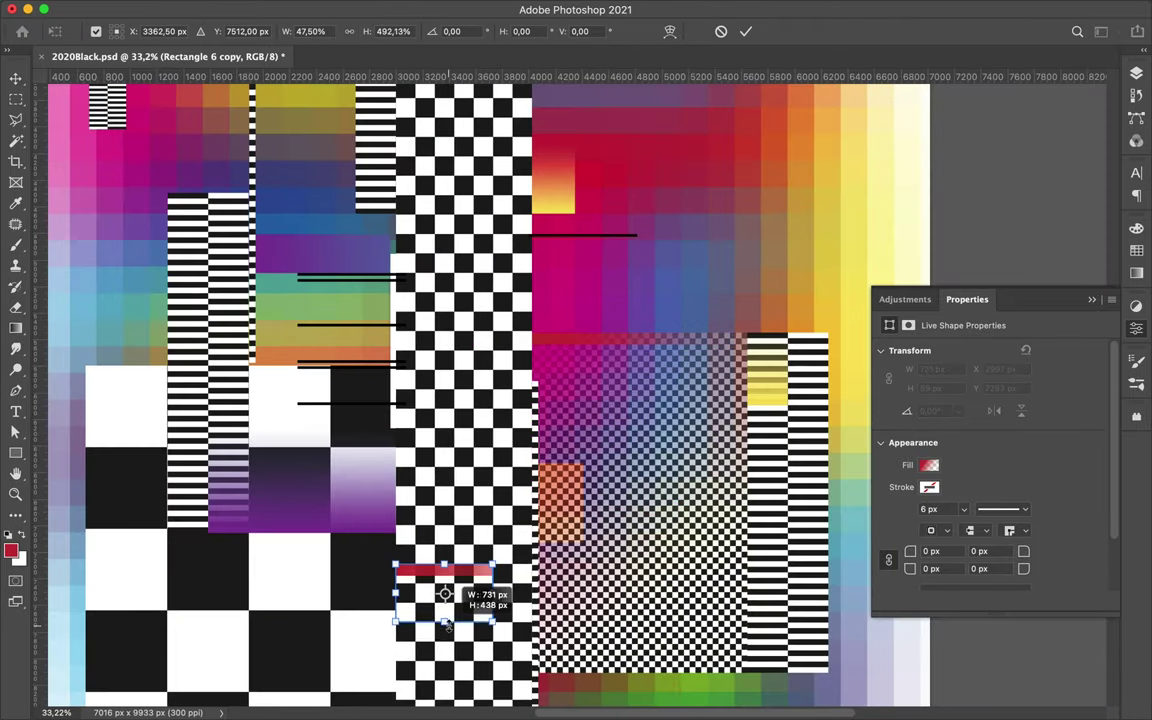
key("Return")
scroll(511, 586, "down", 2)
scroll(478, 222, "up", 3)
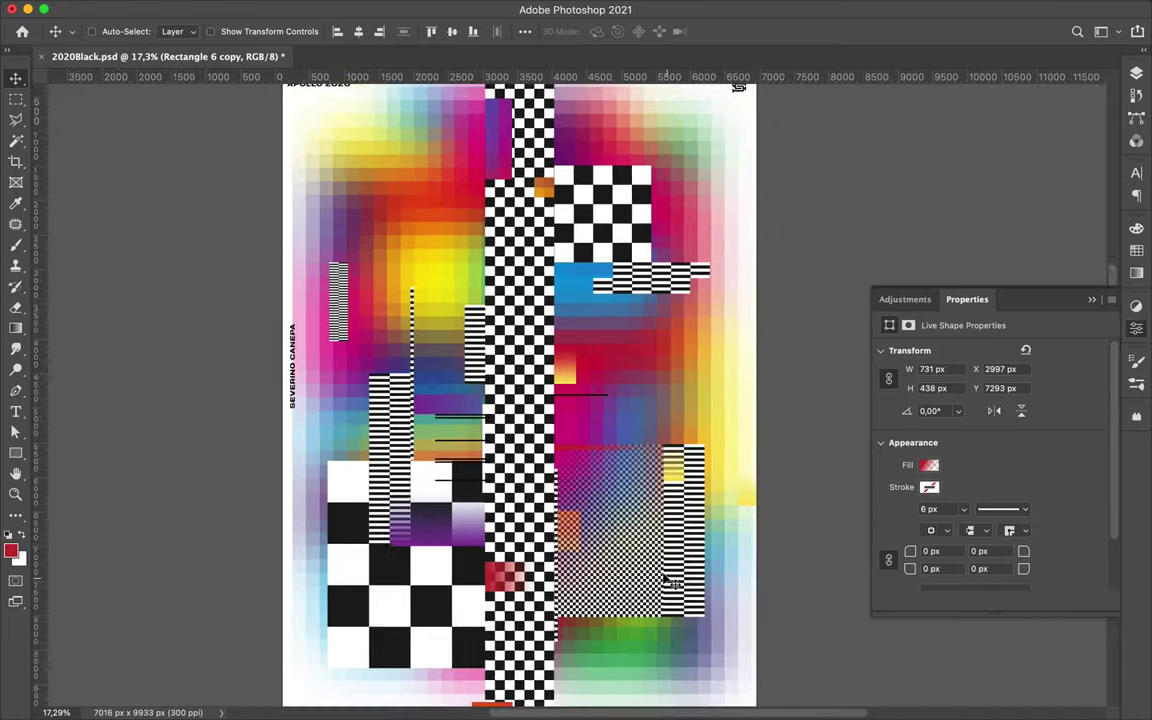
Step: Place copies of the gradient circle and blur one with Gaussian Blur 138.3
left_click(478, 222)
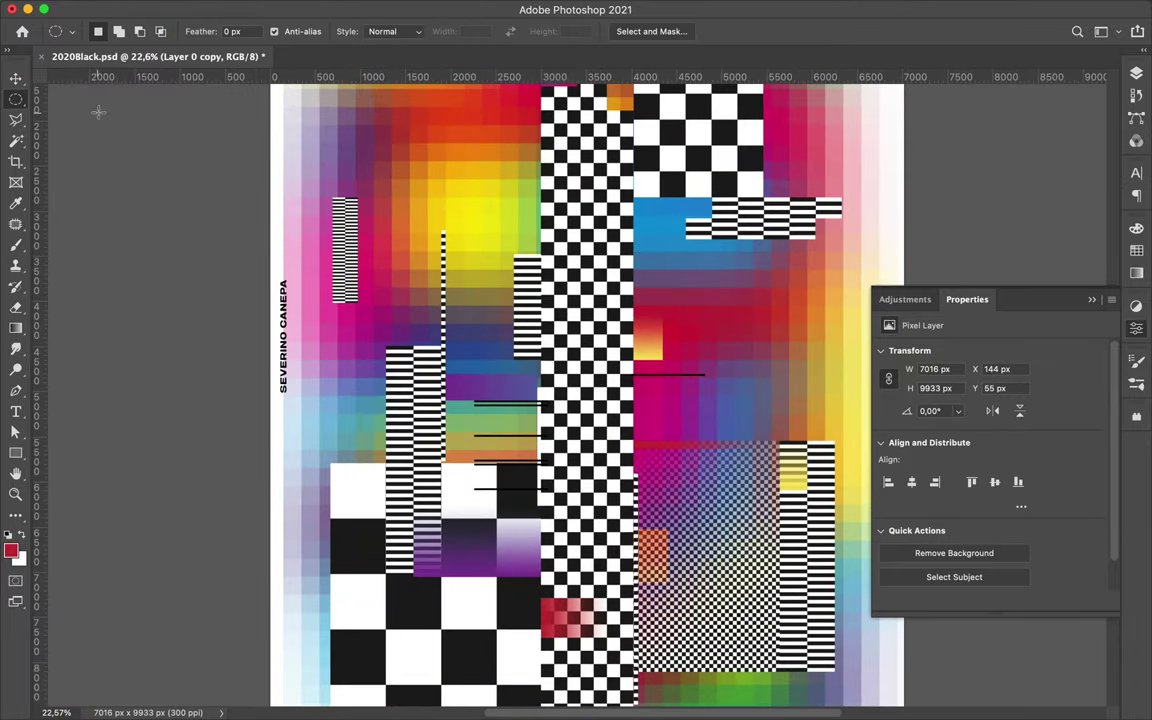
key("v")
scroll(450, 172, "down", 2)
mouse_move(475, 218)
left_mouse_down()
mouse_move(637, 422)
mouse_move(525, 575)
left_mouse_up()
left_click(1136, 73)
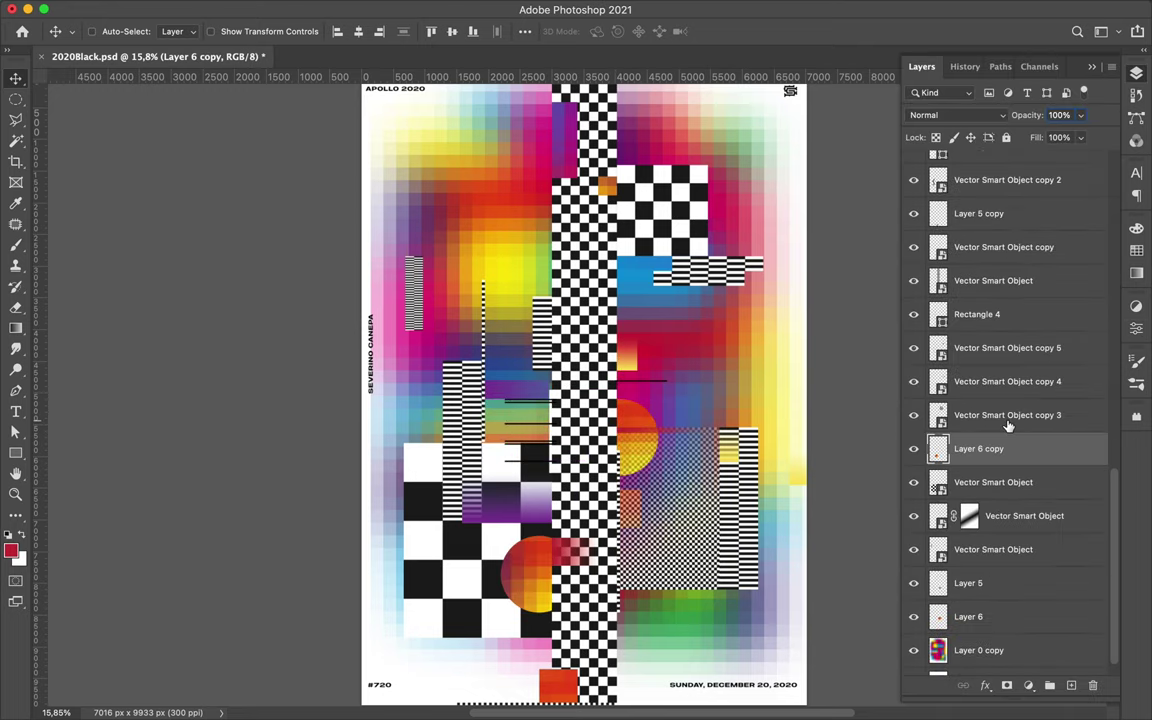
left_click_drag(550, 638, 548, 640)
left_click(378, 8)
left_click(650, 353)
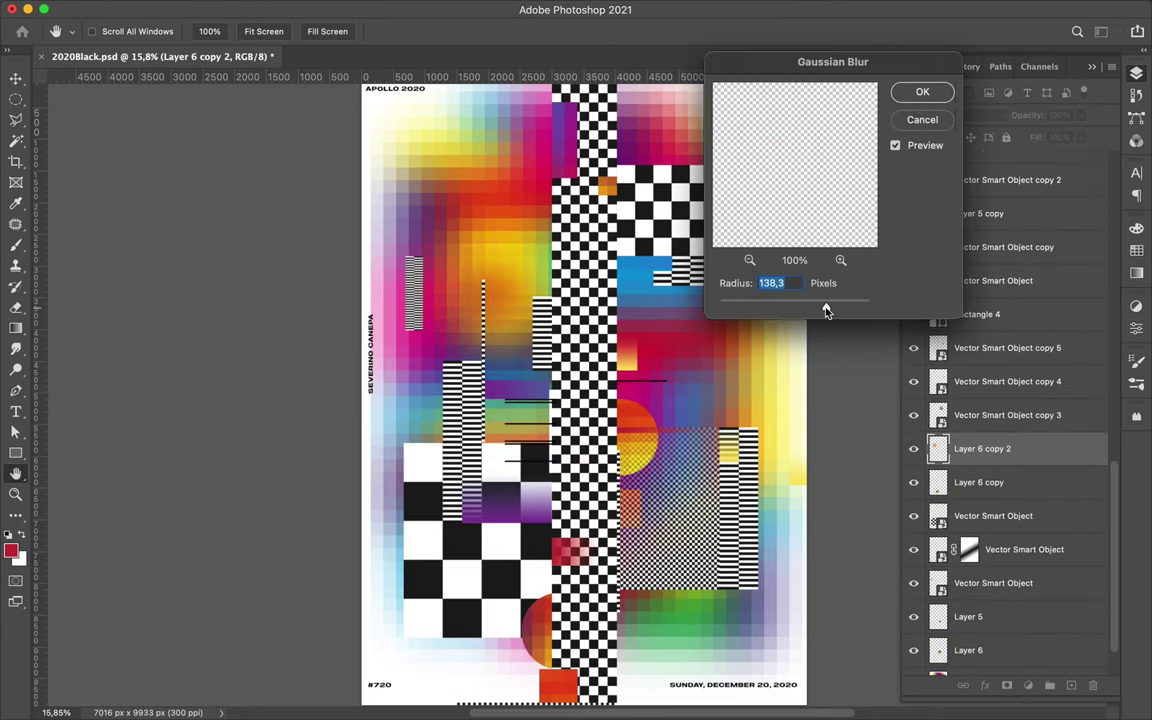
Step: Paste the checker strip from Illustrator and move it down the poster's right side
key("super+Tab")
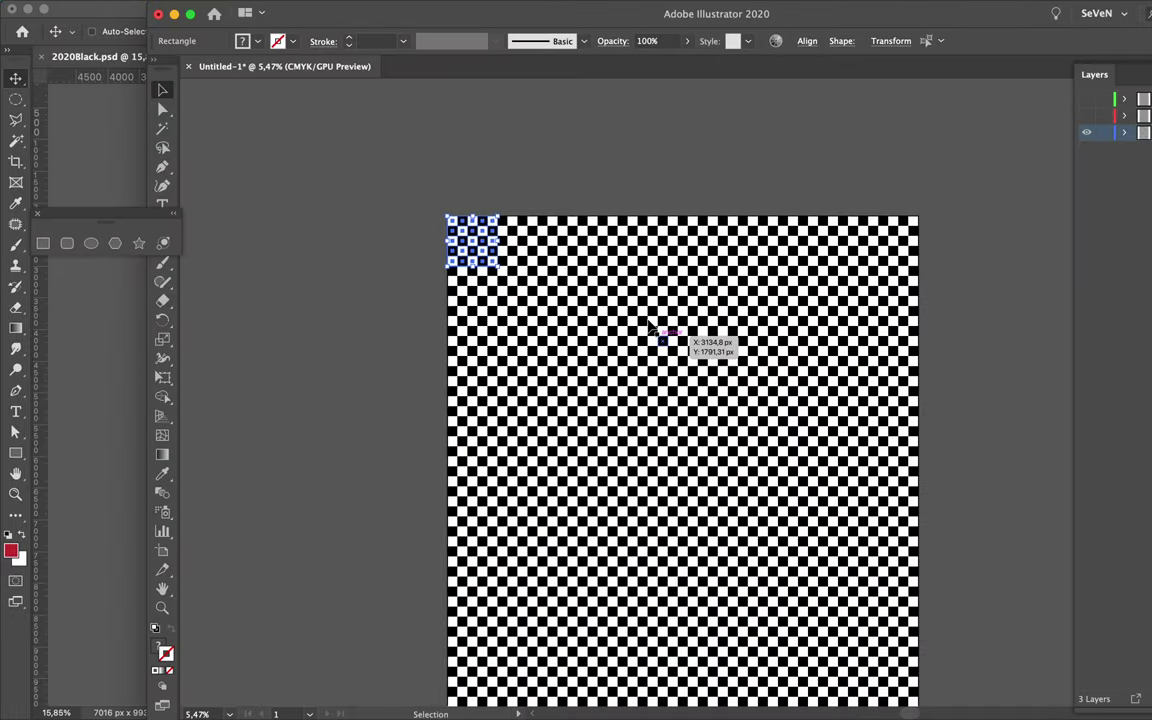
key("super+Tab")
key("super+v")
key("Return")
mouse_move(640, 690)
left_mouse_down()
mouse_move(651, 693)
mouse_move(679, 469)
left_mouse_up()
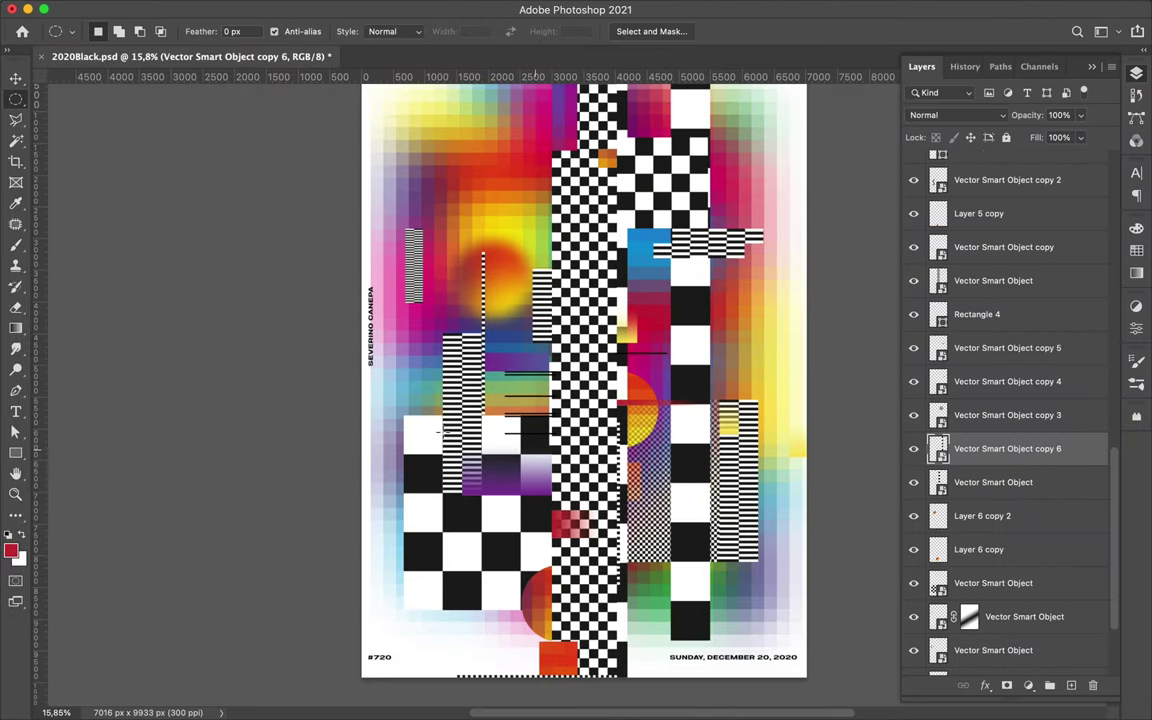
Step: Copy a checker column piece, rotate it -90°, and set it along the bottom edge
key("ctrl+j")
left_click_drag(700, 600, 483, 633)
mouse_move(452, 505)
left_mouse_down()
mouse_move(525, 521)
mouse_move(438, 657)
left_mouse_up()
key("ctrl+t")
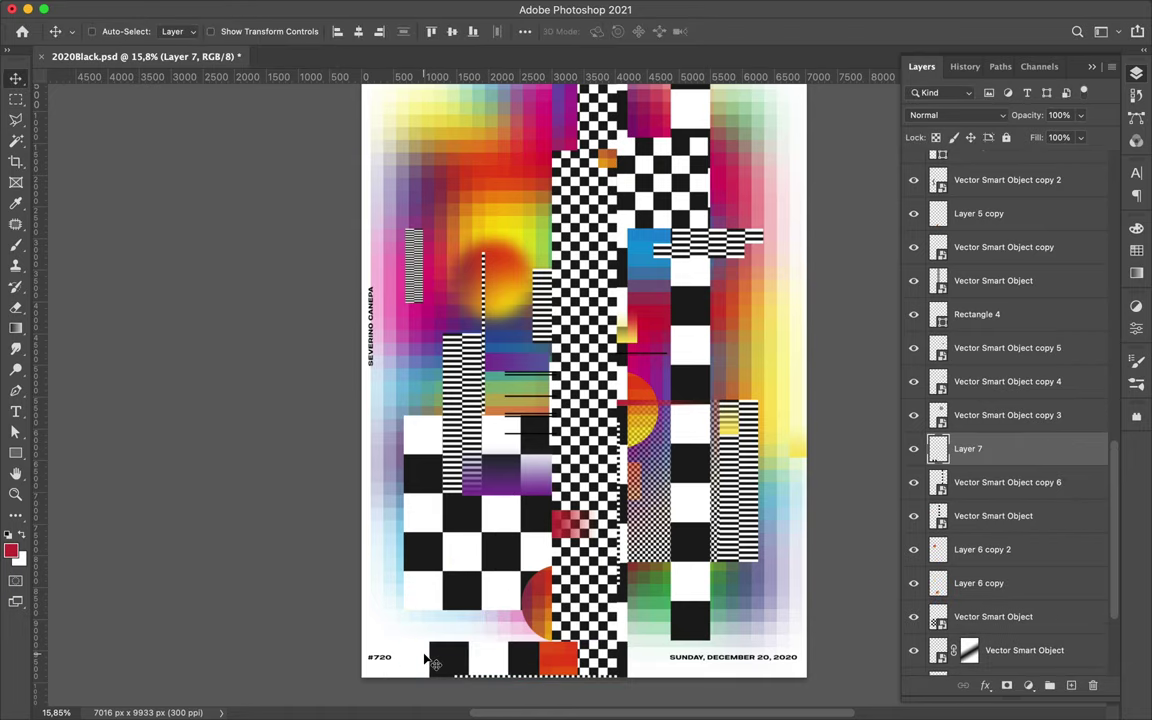
key("Return")
left_click_drag(590, 400, 617, 347)
Step: Copy the top part of the right checker column to a new layer and shift it lower
left_click(605, 420)
key("m")
left_click_drag(610, 52, 698, 345)
key("m")
key("ctrl+shift+j")
key("v")
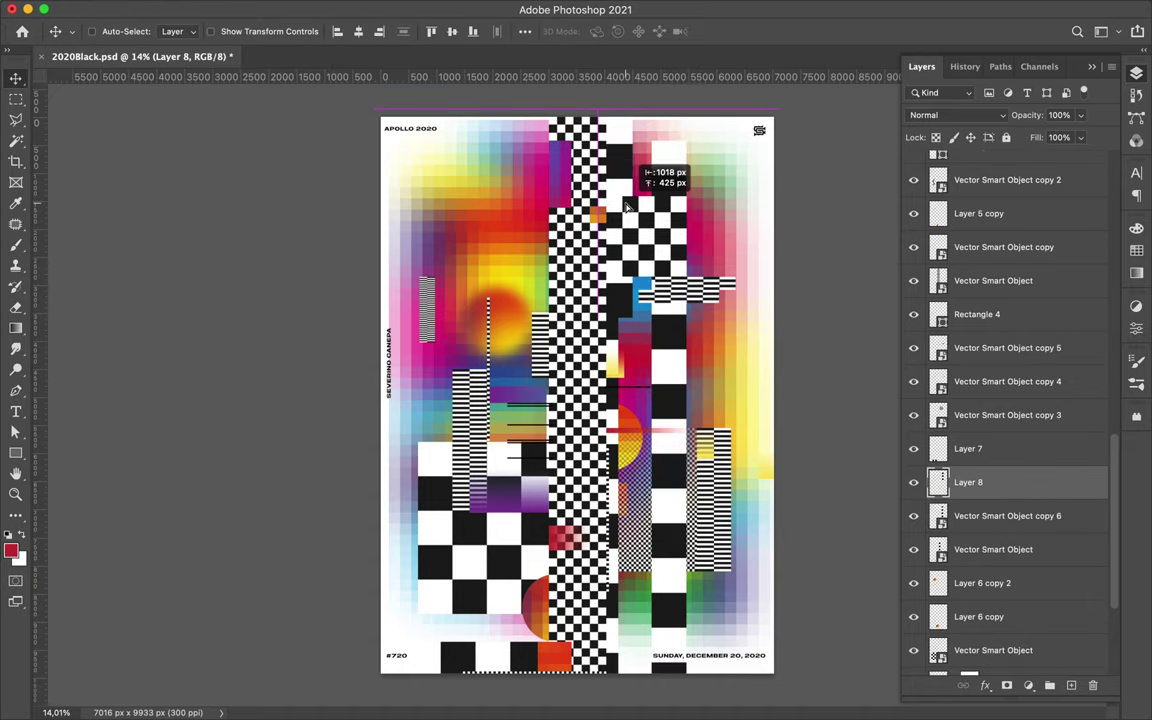
left_click_drag(667, 240, 670, 418)
Step: Draw a magenta gradient rectangle over the lower-left checkerboard
key("b")
left_click(670, 418)
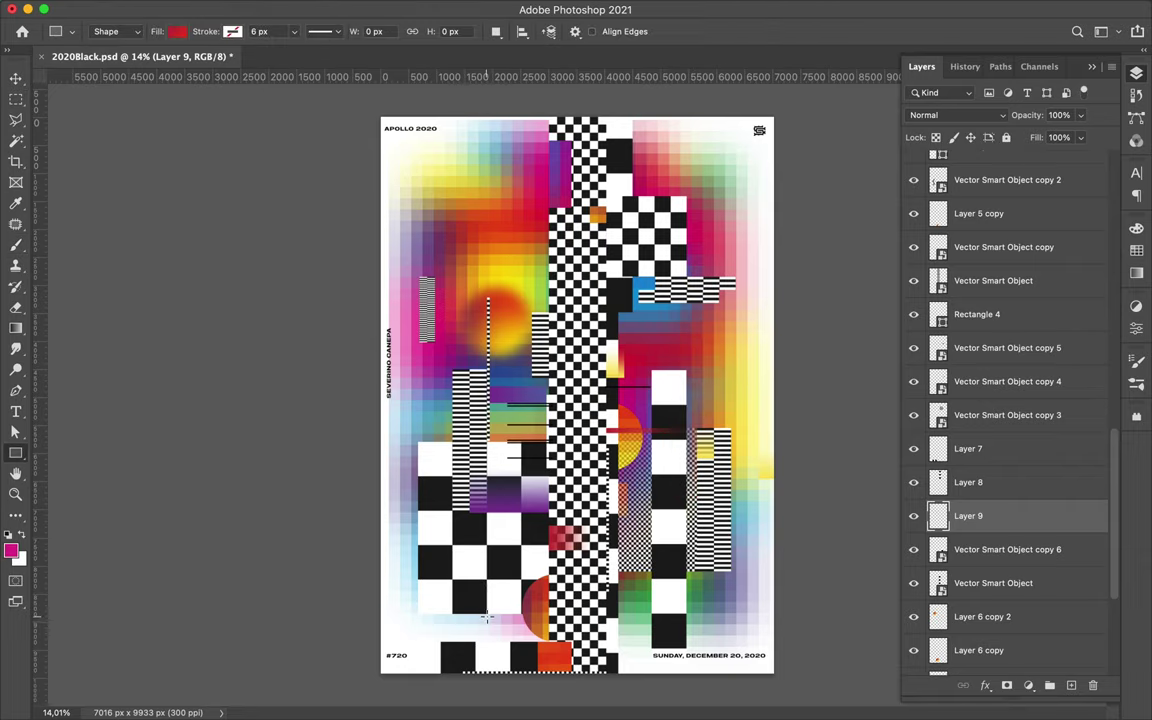
left_click_drag(484, 600, 487, 613)
left_click(177, 31)
Step: Narrow the pink gradient rectangle slightly and zoom out to the whole poster
key("v")
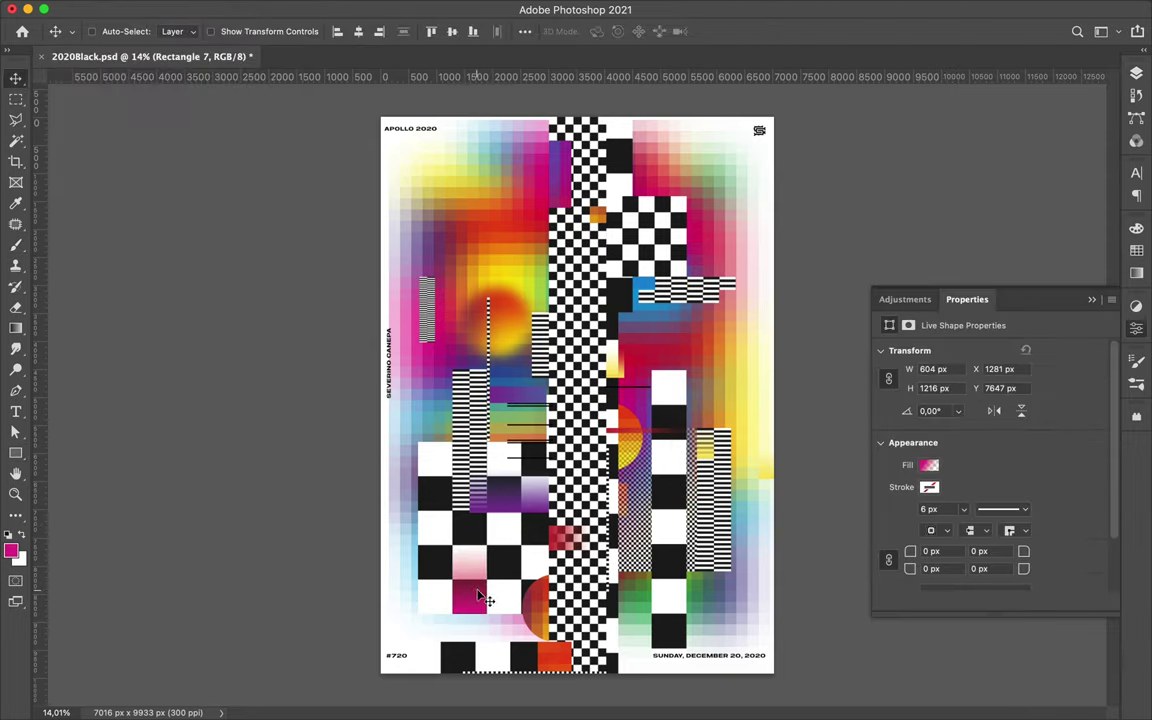
scroll(453, 561, "up", 5, "alt")
scroll(465, 600, "up", 5, "alt")
key("ctrl+t")
left_click_drag(266, 319, 278, 319)
scroll(278, 320, "up", 3, "alt")
scroll(278, 320, "up", 2, "alt")
scroll(290, 300, "up", 1, "alt")
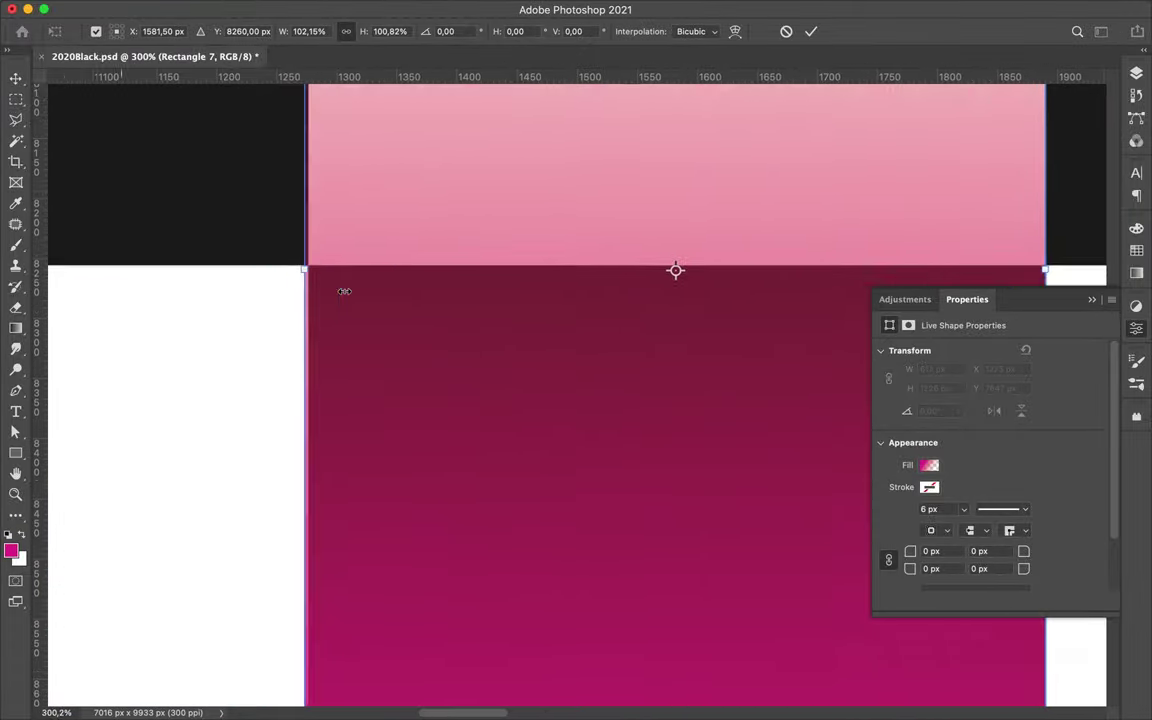
left_click_drag(344, 291, 206, 193)
scroll(193, 221, "up", 5)
scroll(509, 159, "down", 2, "alt")
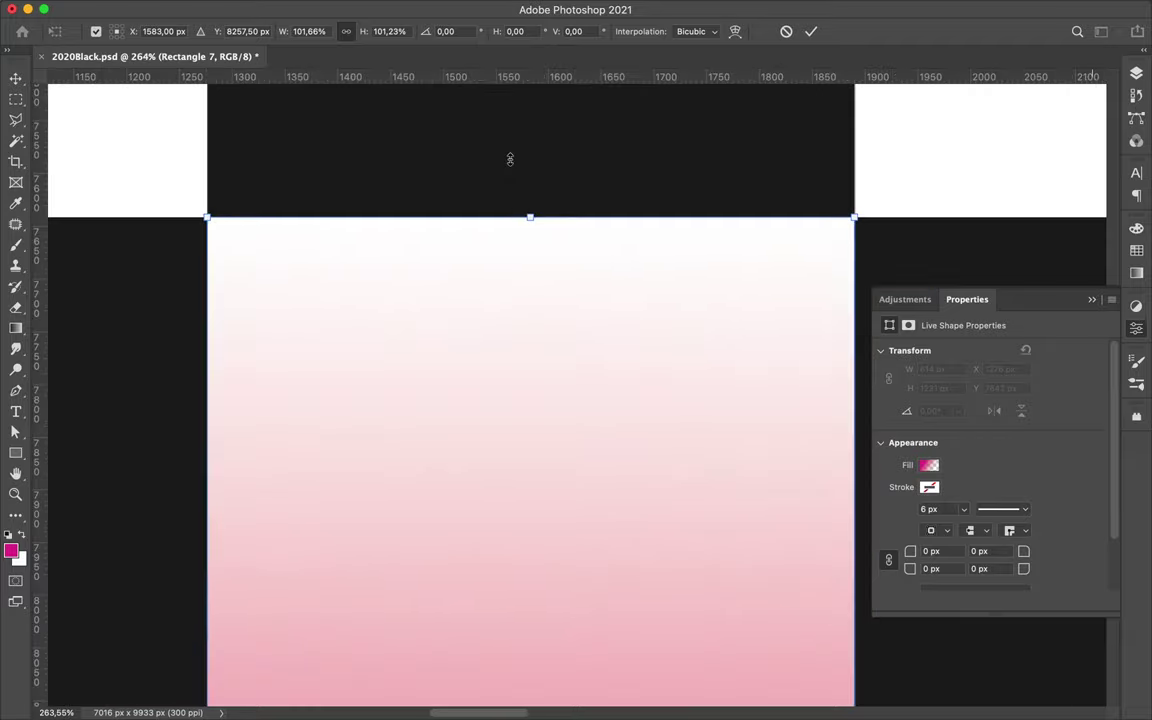
key("ctrl+0")
key("Return")
Step: Duplicate the gradient bar to new spots, making one copy 1247 px tall
left_click_drag(455, 590, 647, 677)
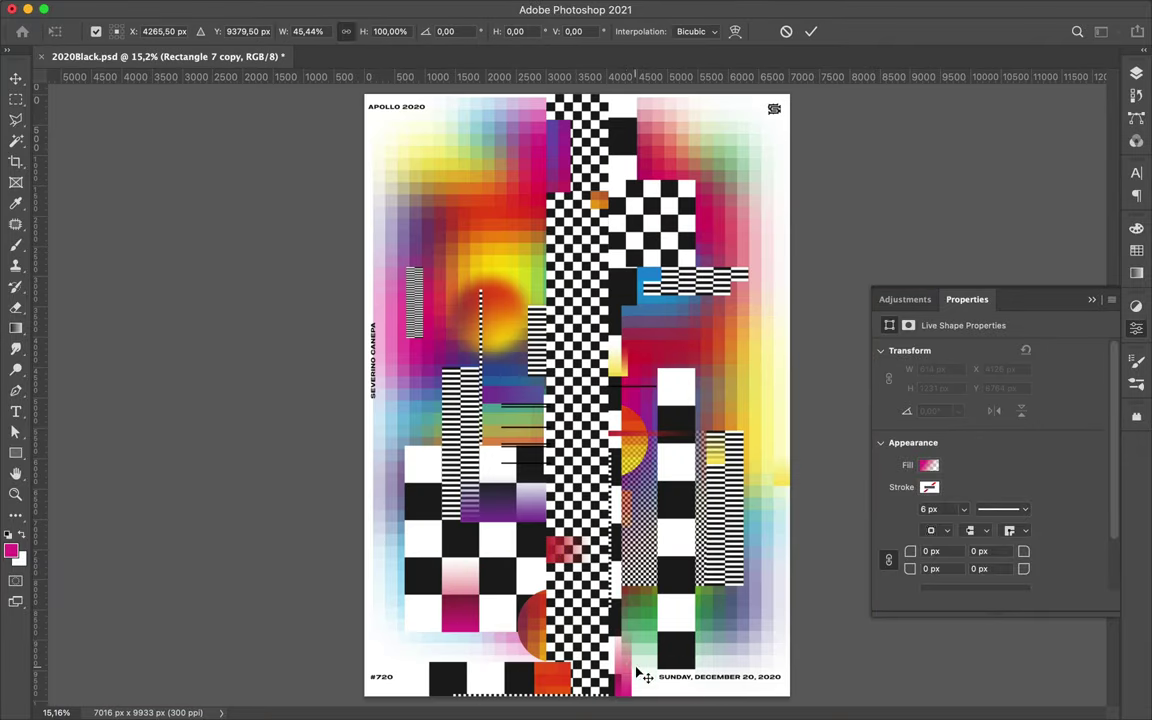
scroll(688, 408, "up", 2, "alt")
left_click_drag(688, 410, 660, 403)
key("ctrl+t")
key("Return")
scroll(650, 340, "up", 1, "alt")
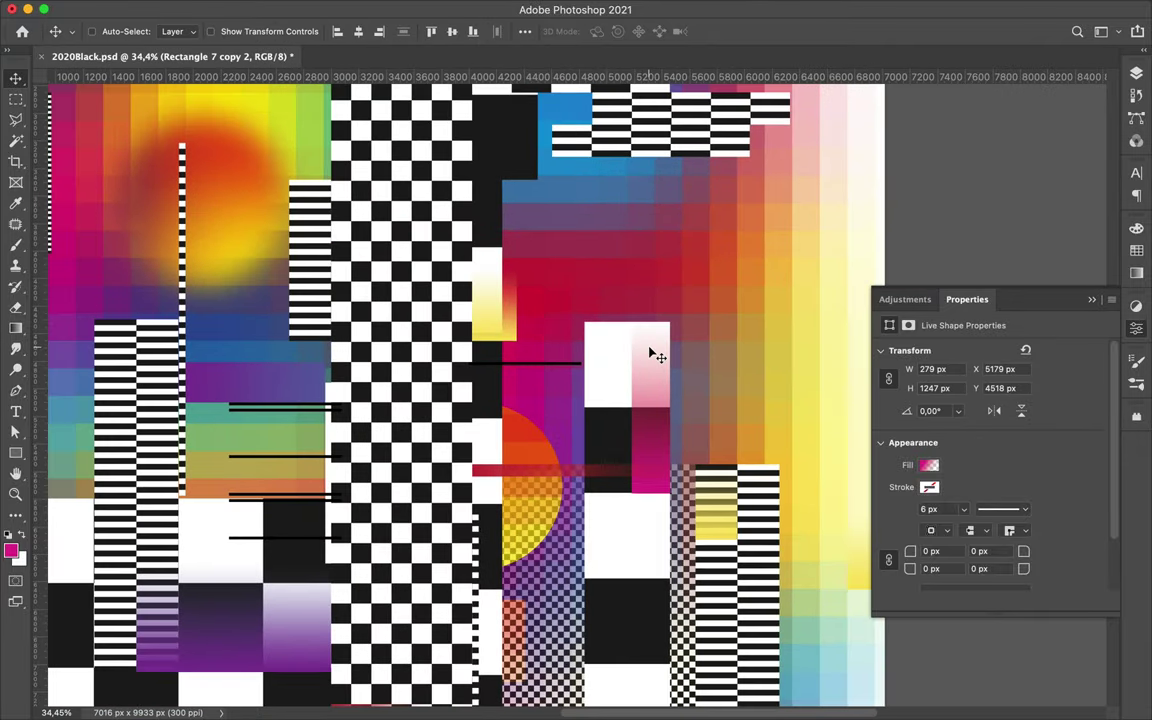
scroll(655, 355, "down", 2, "alt")
Step: Copy the bar to the poster's left side with a blue gradient fill, then add more copies
left_click_drag(795, 420, 490, 435, "alt")
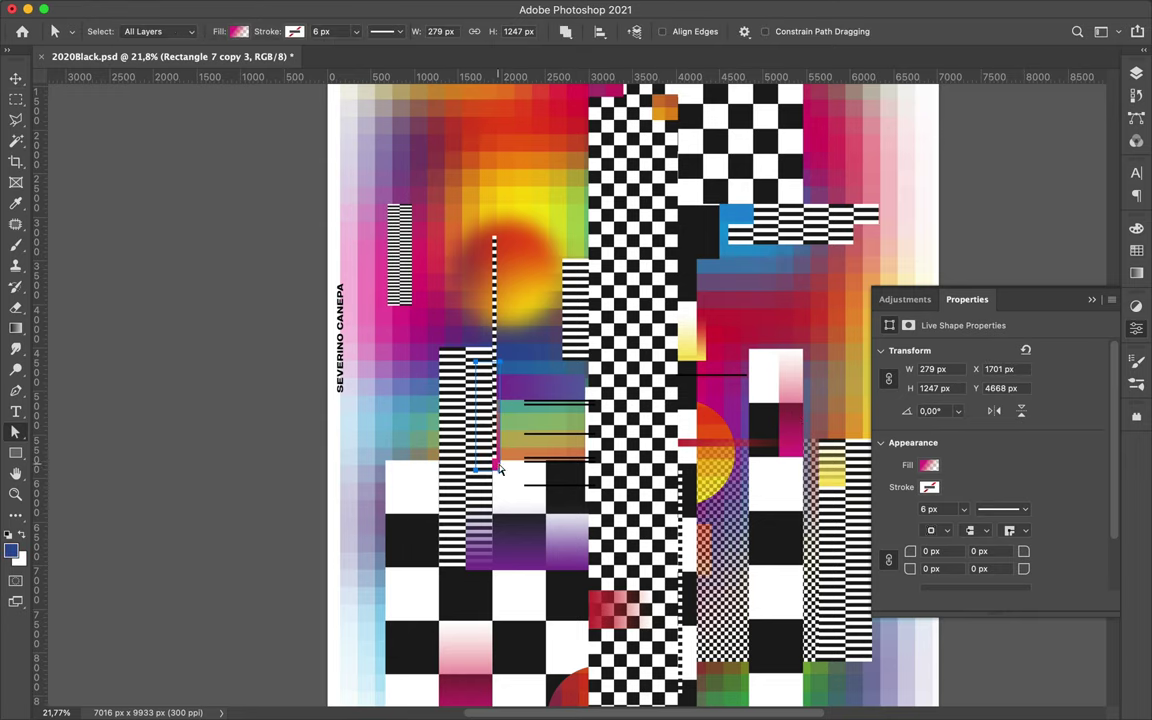
left_click(239, 31)
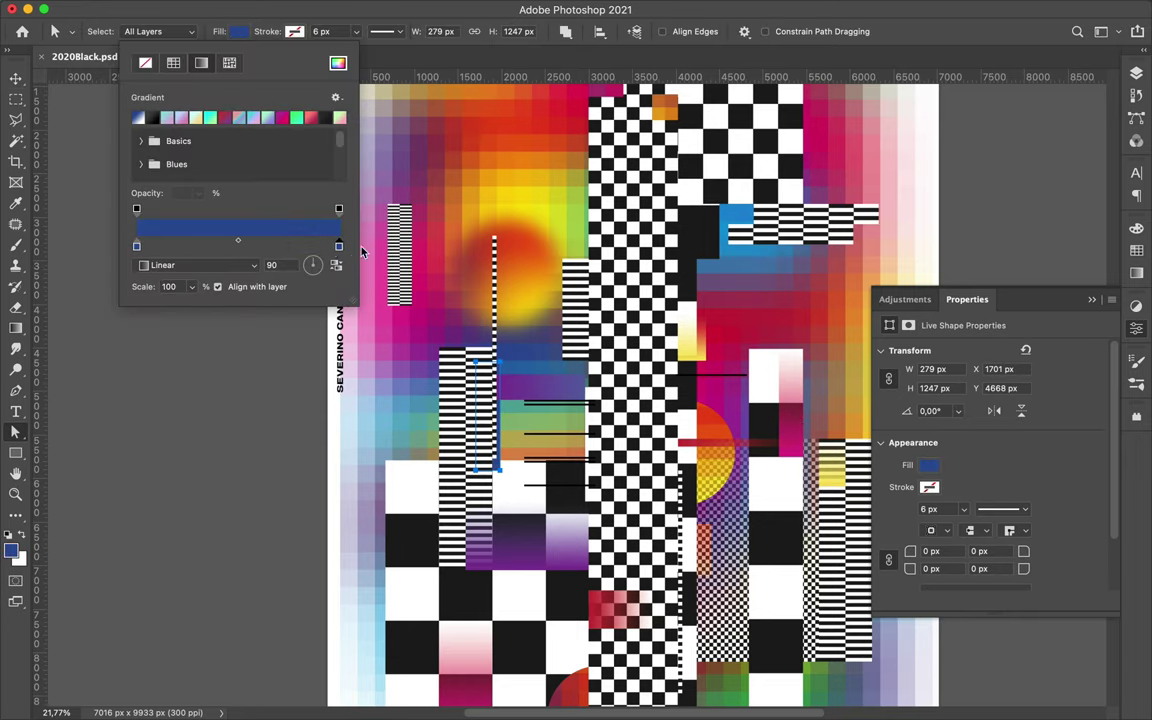
left_click(239, 31)
key("v")
mouse_move(505, 495)
left_mouse_down()
mouse_move(700, 445)
mouse_move(381, 427)
mouse_move(373, 231)
left_mouse_up()
key("ctrl+alt+t")
key("Return")
key("ctrl+alt+t")
key("Return")
Step: Copy the green bar and shorten the copy to about three quarters length
key("i")
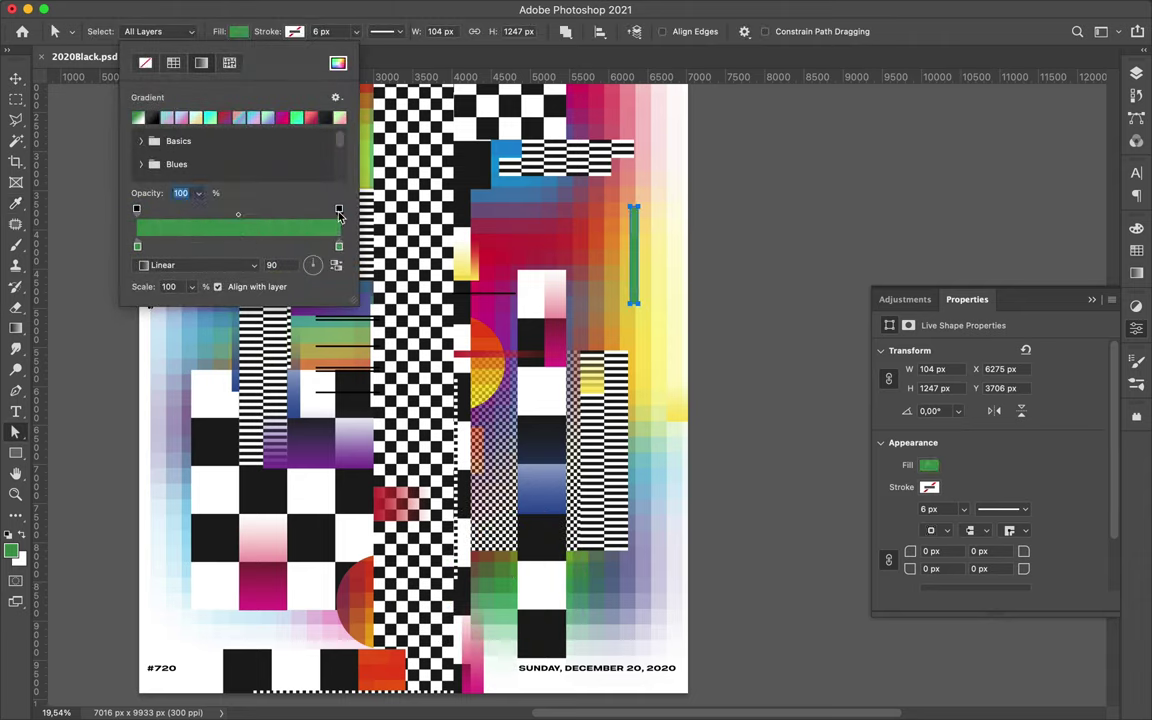
key("ctrl+alt+t")
left_click_drag(623, 285, 597, 540)
key("Return")
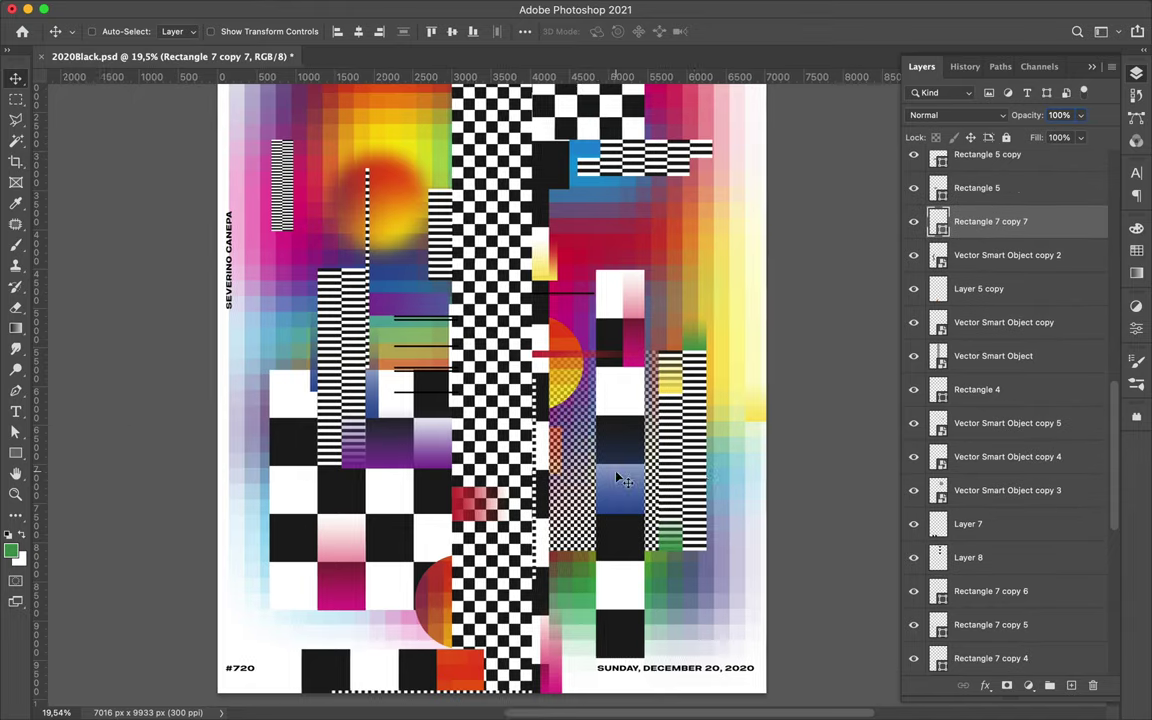
Step: Add a Levels adjustment layer above the Vector Smart Object layer
scroll(617, 475, "down", 2)
scroll(622, 343, "up", 1)
left_click(622, 343, "ctrl")
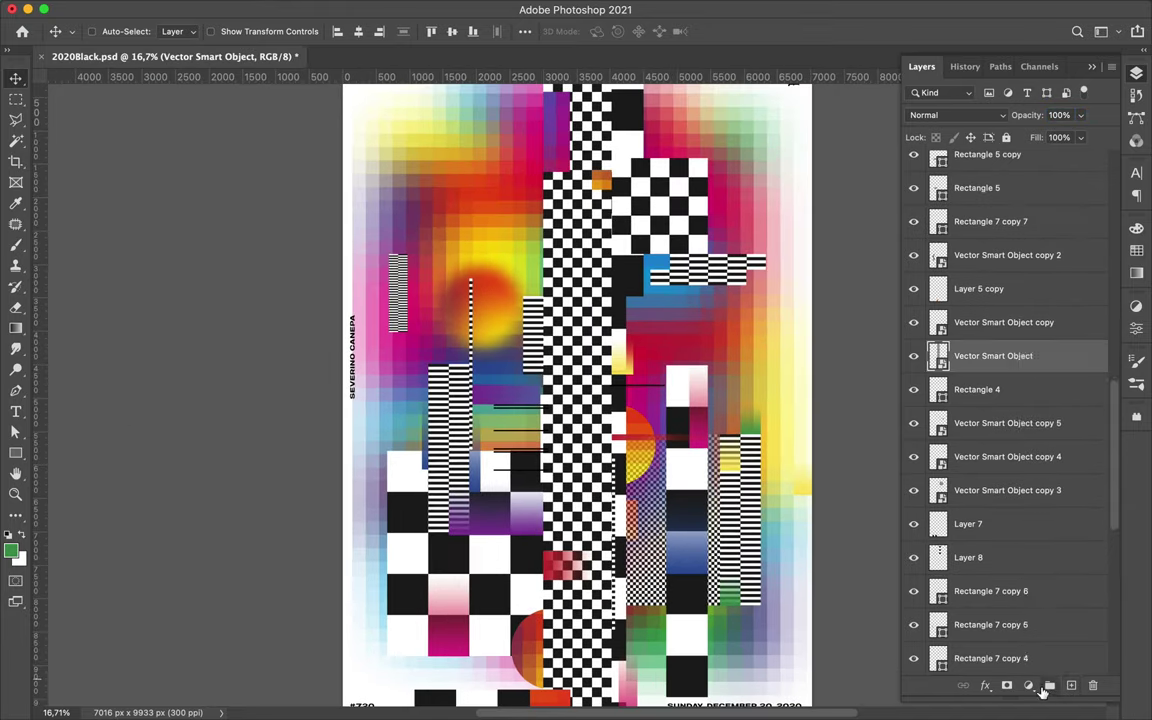
left_click(1048, 688)
left_click(960, 394)
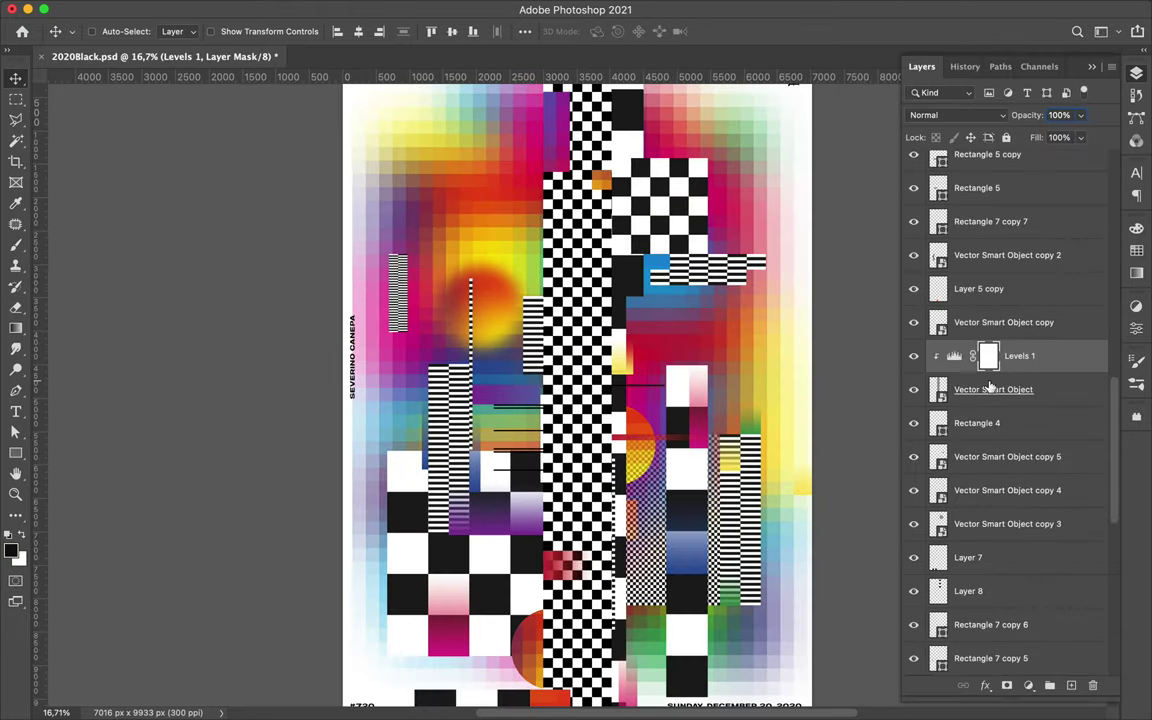
Step: Alt-drag Levels copies above other smart objects, including Vector Smart Object copy 3
scroll(663, 355, "up", 5)
left_click(365, 182, "ctrl")
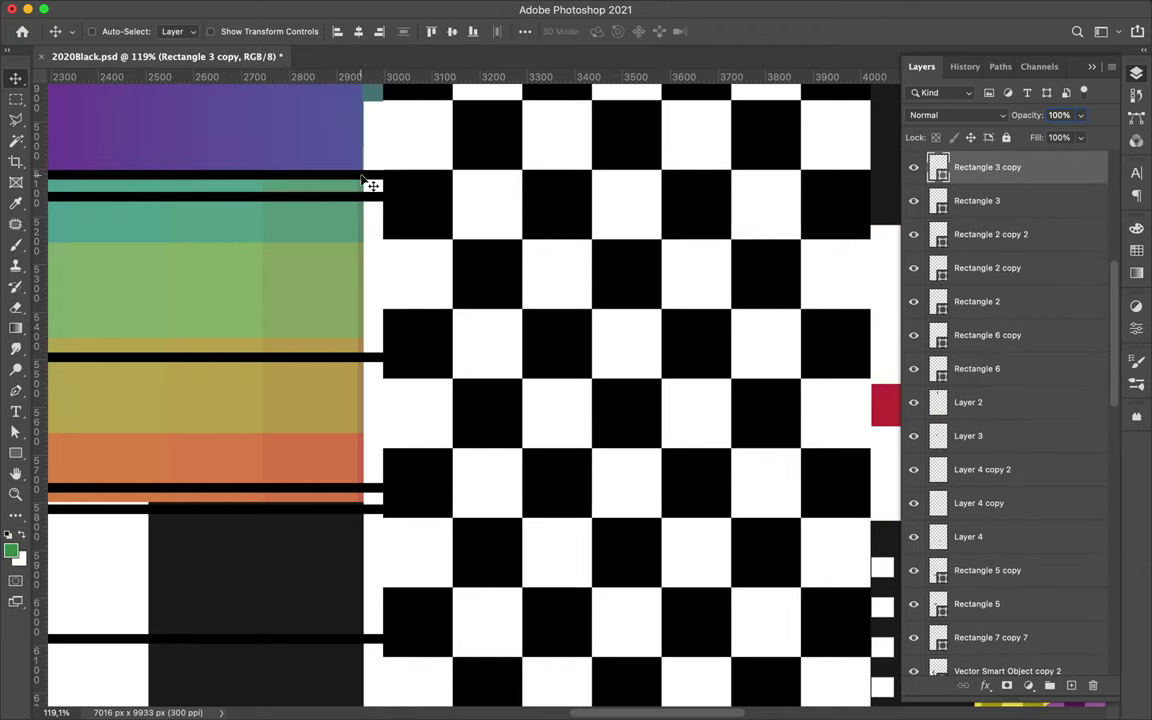
left_click(328, 516, "ctrl")
left_click_drag(1019, 224, 1019, 457)
scroll(578, 519, "down", 3)
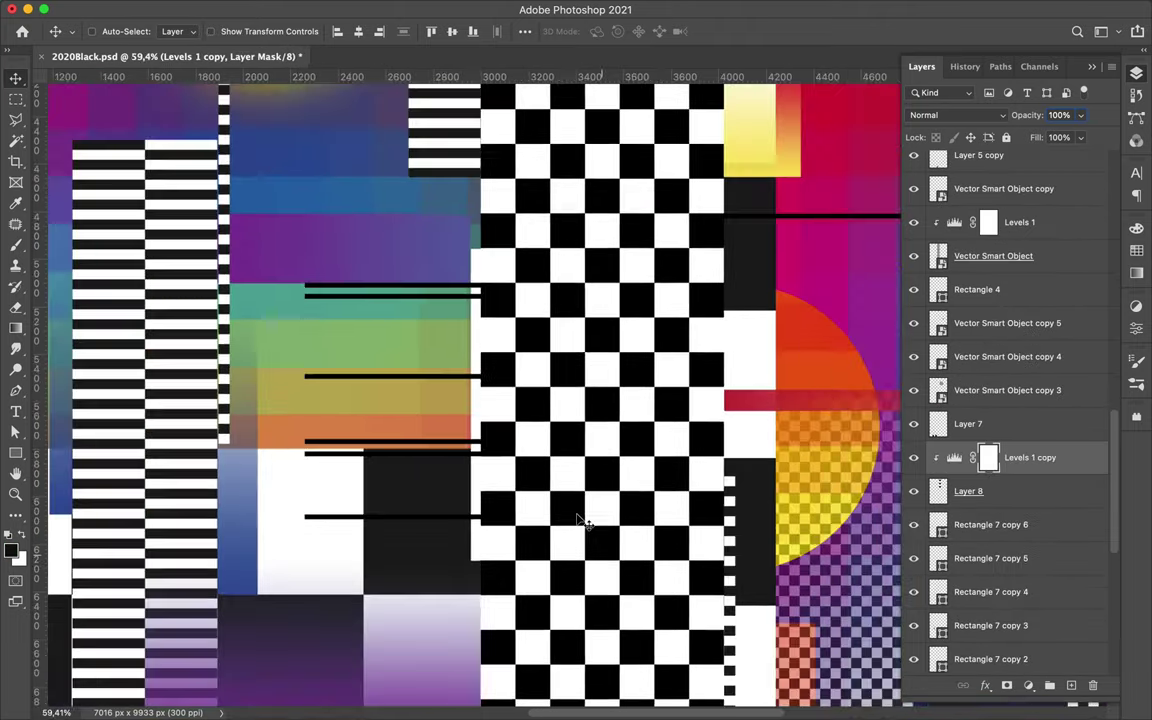
scroll(578, 519, "down", 3)
left_click(1005, 390)
mouse_move(988, 457)
left_mouse_down()
mouse_move(988, 312)
mouse_move(988, 640)
left_mouse_up()
Step: Draw a small rectangle with a solid mid-grey fill over the blue band
scroll(450, 400, "left", 5)
key("u")
left_click(177, 31)
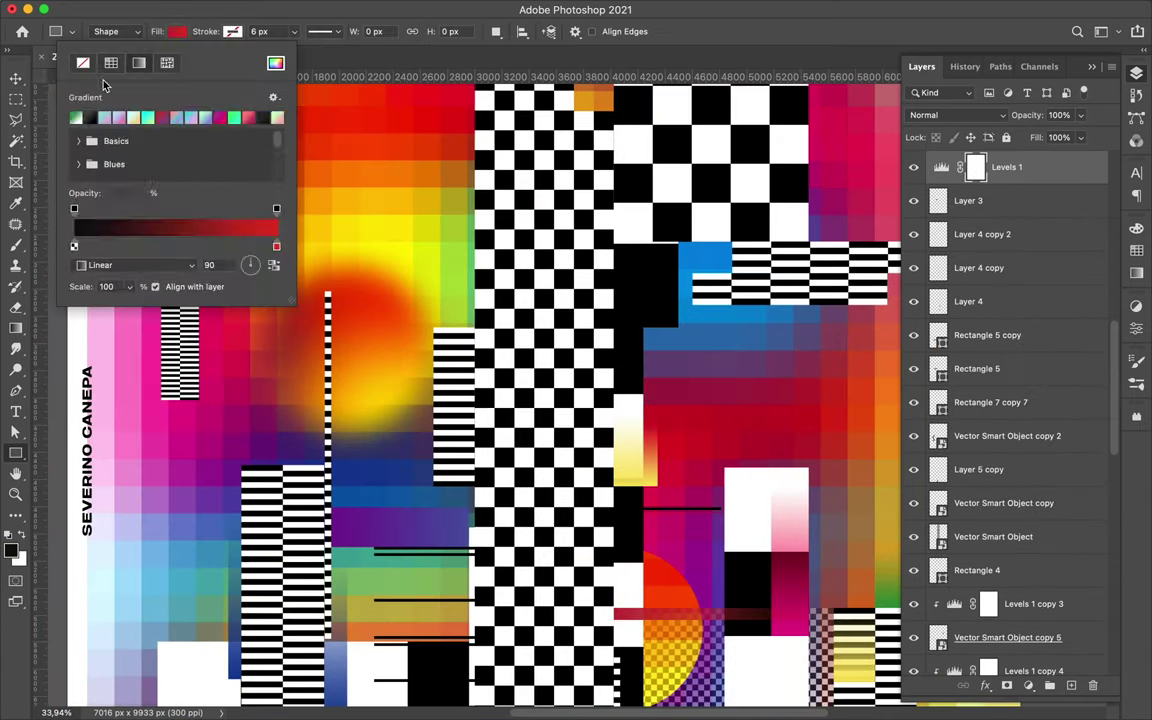
left_click(111, 62)
left_click(273, 97)
left_click(276, 62)
left_click(748, 195)
scroll(487, 462, "up", 3)
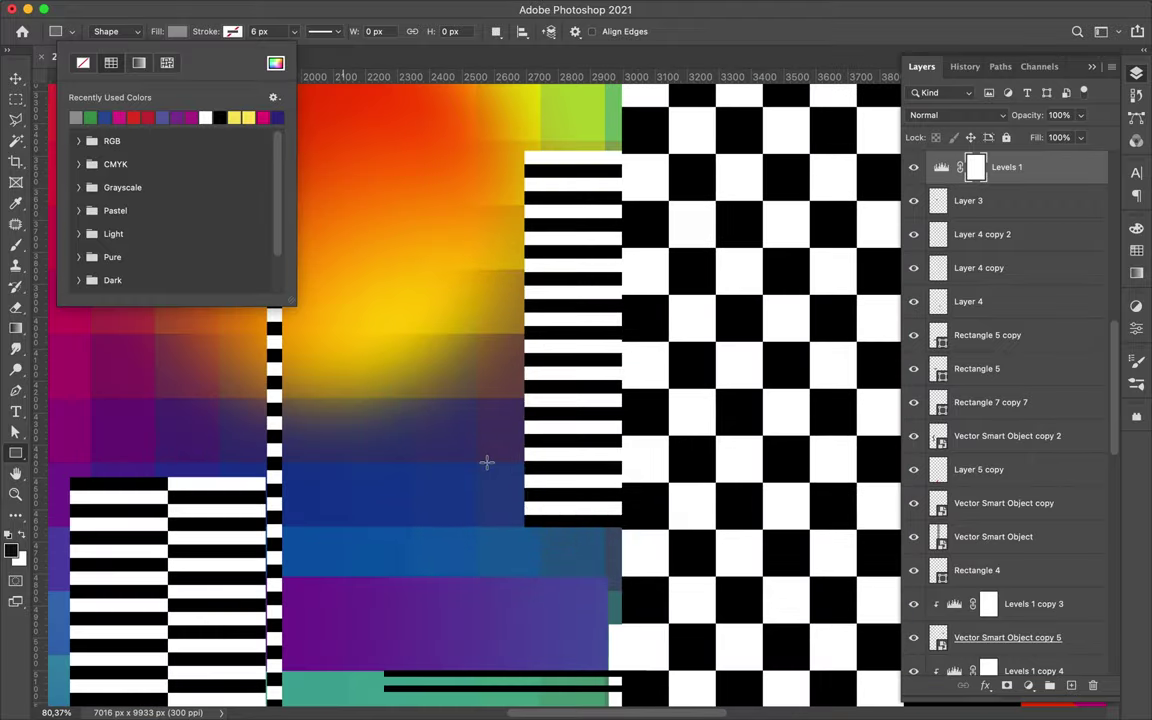
left_click_drag(487, 462, 530, 478)
Step: Add Levels copies above Layer 4 copy and nearby smart object layers
key("v")
scroll(476, 481, "up", 4)
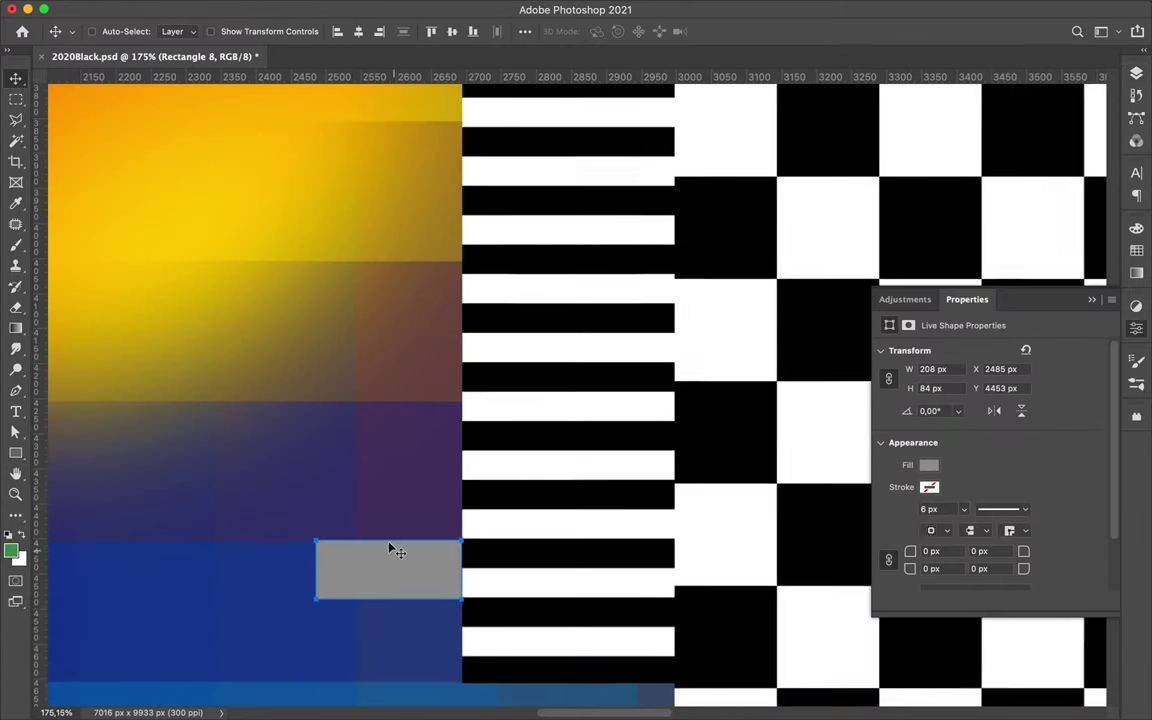
scroll(390, 548, "down", 2)
scroll(316, 232, "down", 4)
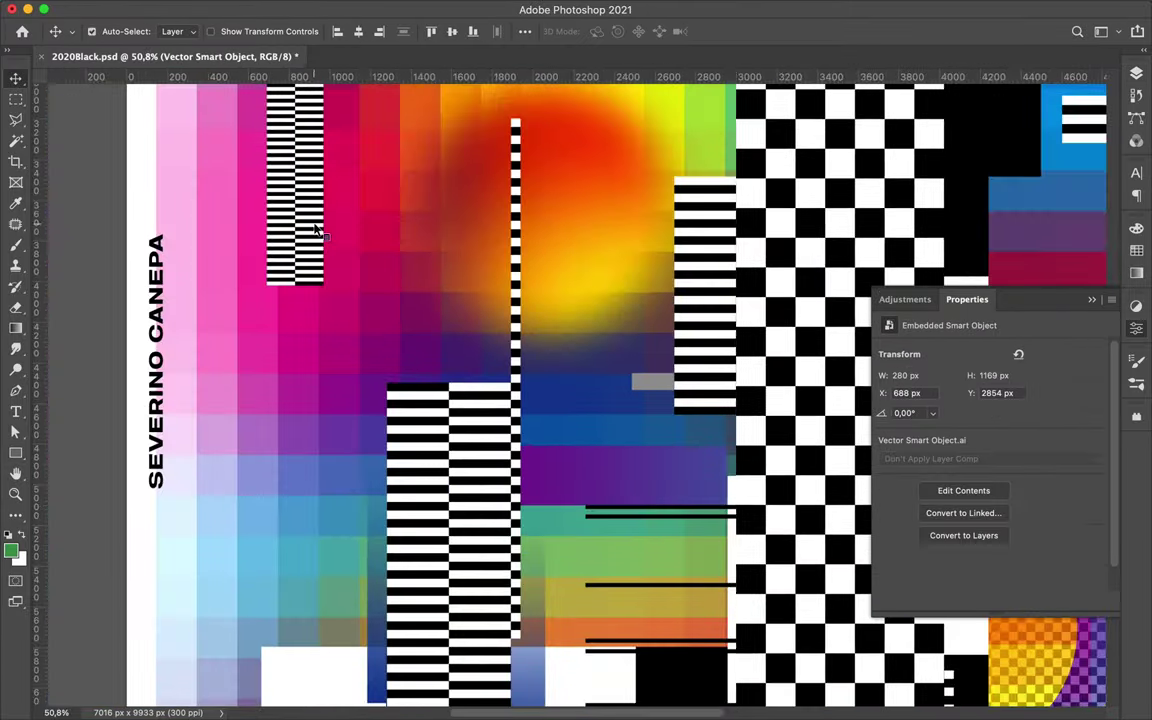
key("F7")
left_click(303, 226)
scroll(418, 386, "down", 5)
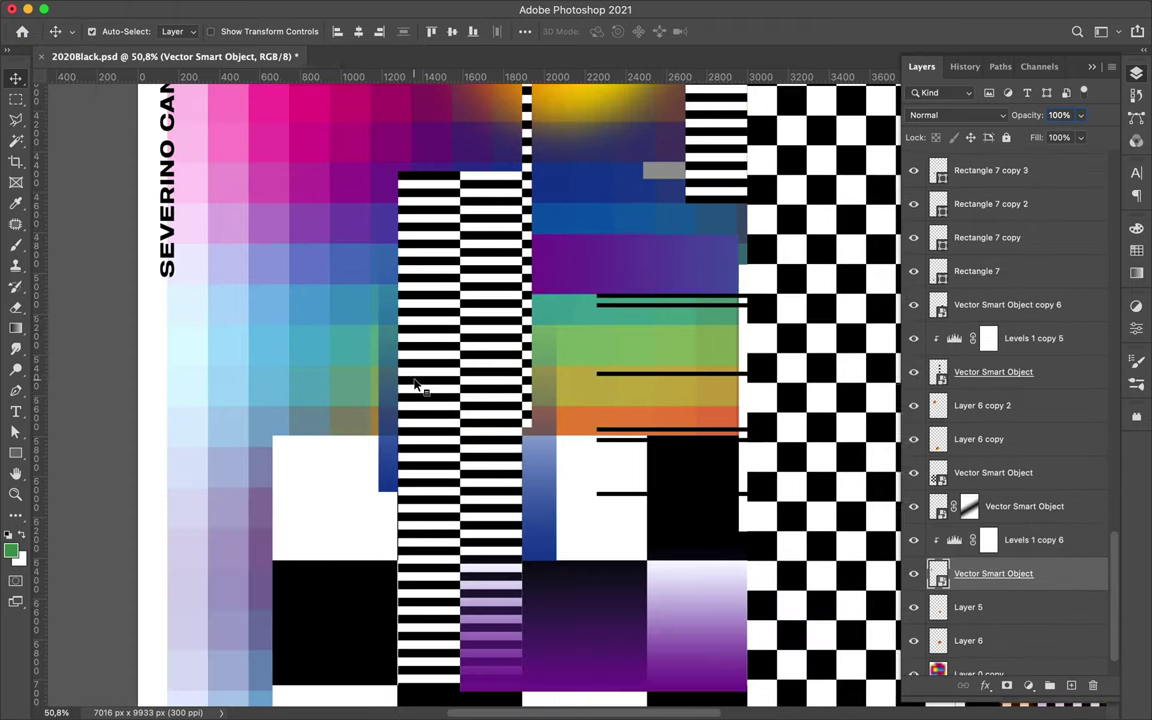
key("alt+bracketright")
key("alt+bracketright")
key("alt+bracketright")
key("alt+bracketright")
key("alt+bracketright")
key("alt+bracketright")
key("alt+bracketright")
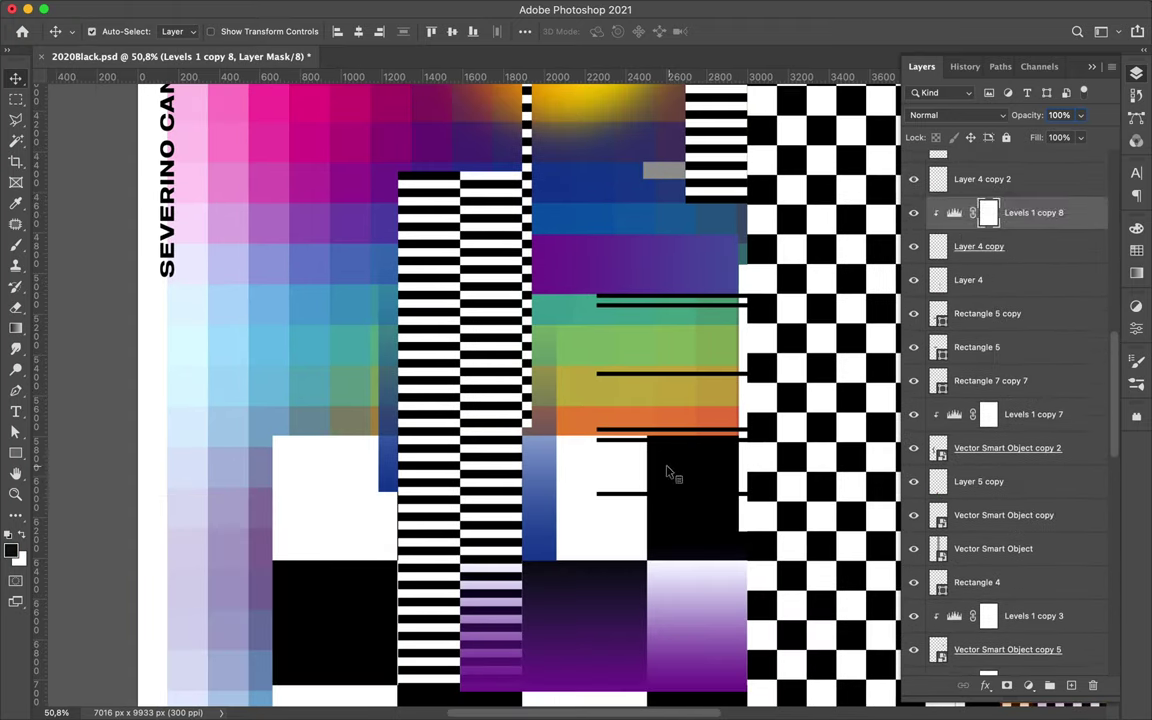
left_click(668, 473)
scroll(550, 500, "down", 1)
key("alt+bracketright")
key("alt+bracketleft")
scroll(615, 493, "down", 5)
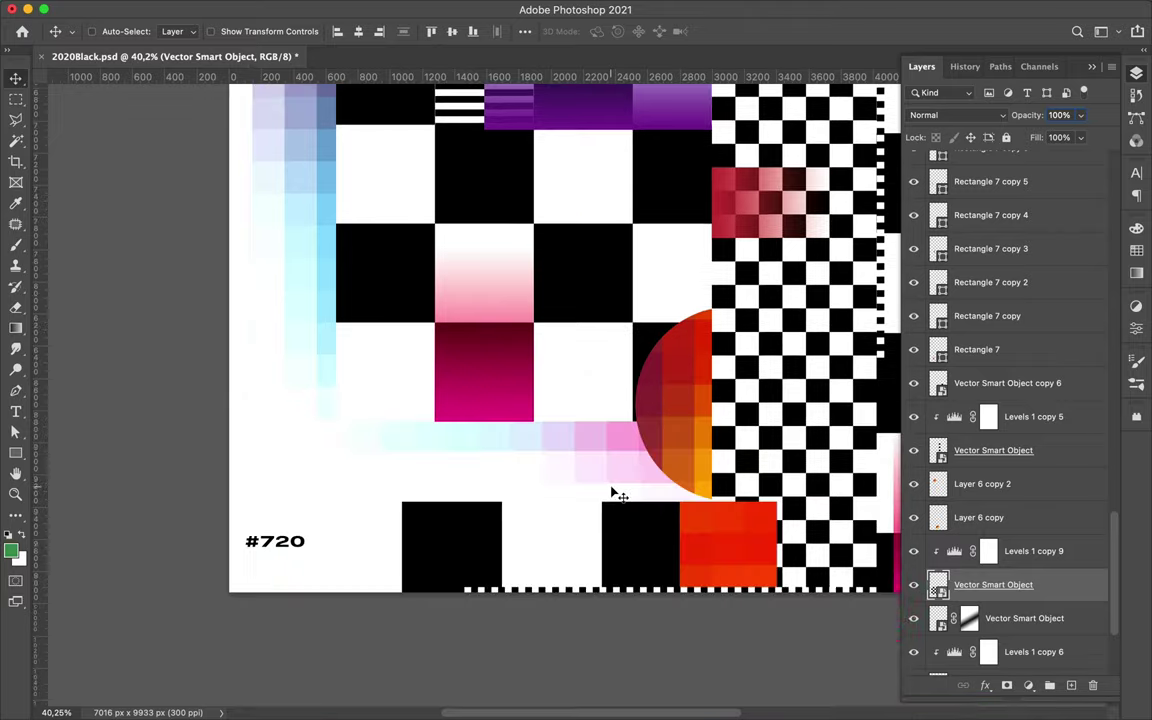
key("alt+bracketright")
key("alt+bracketright")
key("alt+bracketright")
Step: Add Levels copies for Vector Smart Object copy 6 and Layer 4 copy 2, clipping Levels 1 copy 13
key("alt+bracketright")
key("alt+bracketright")
key("alt+bracketright")
key("alt+bracketright")
scroll(745, 432, "right", 6)
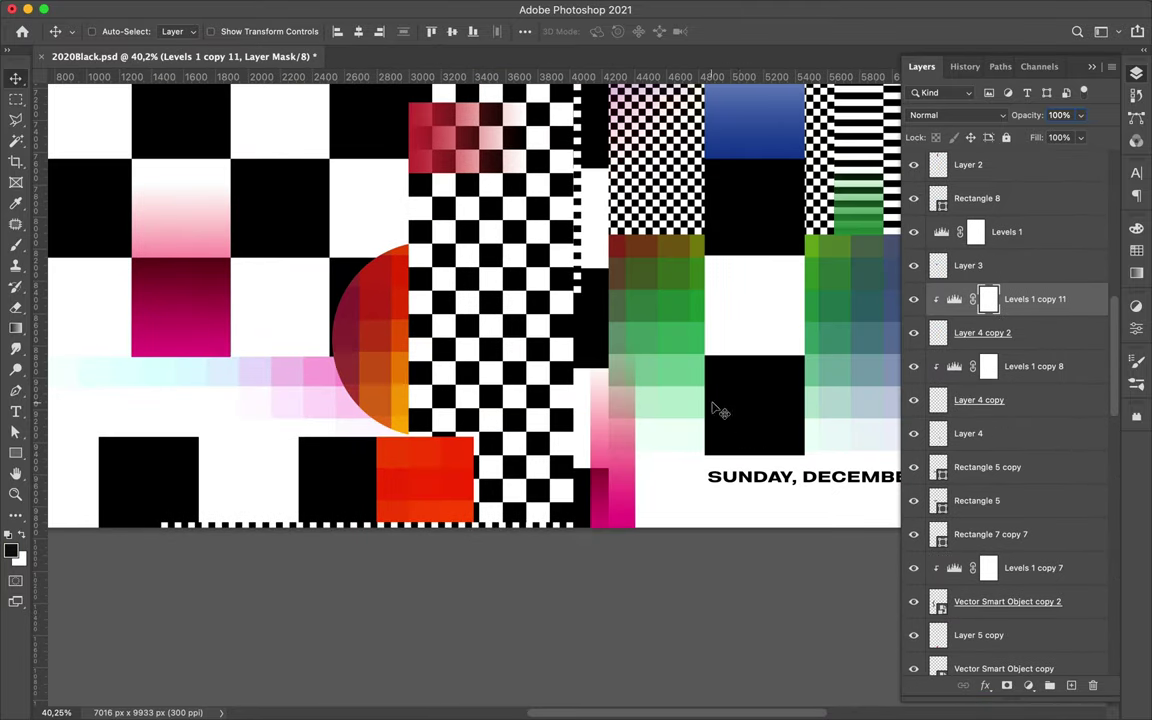
left_click(745, 432, "super")
key("alt+bracketright")
scroll(805, 398, "down", 1)
scroll(808, 397, "up", 2)
scroll(808, 397, "right", 2)
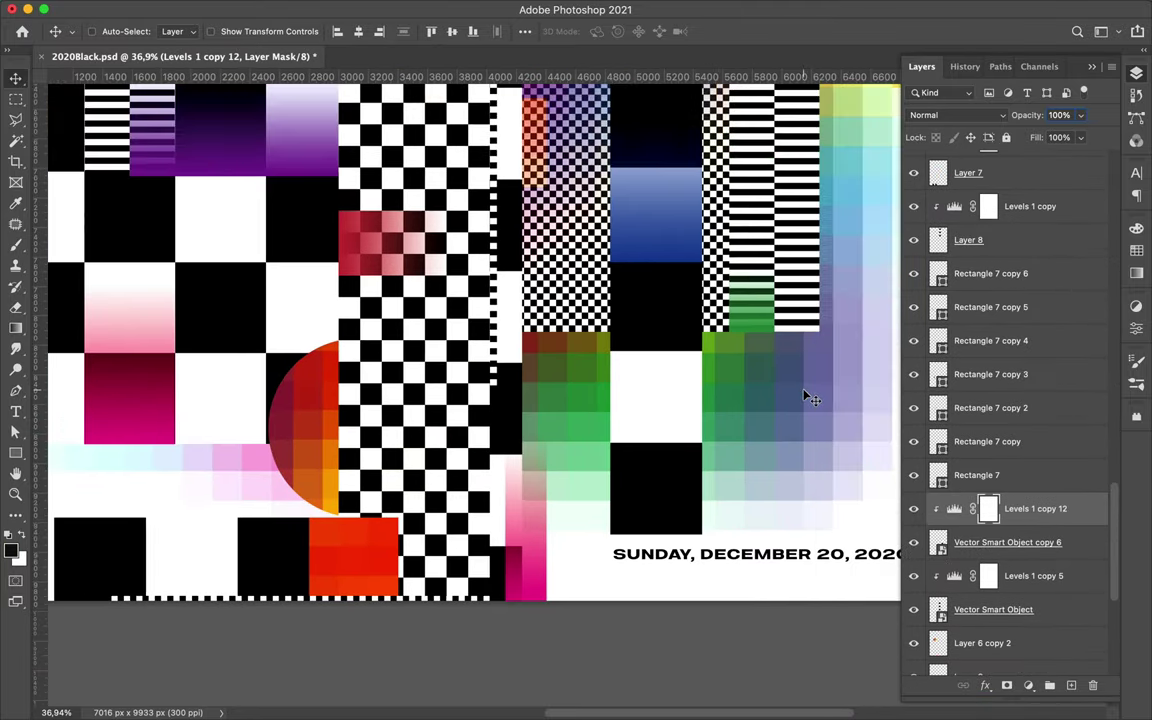
scroll(810, 398, "up", 3)
key("alt+bracketleft")
key("alt+bracketleft")
key("alt+bracketleft")
key("alt+bracketleft")
key("alt+bracketleft")
left_click(975, 290)
key("ctrl+alt+g")
key("alt+bracketright")
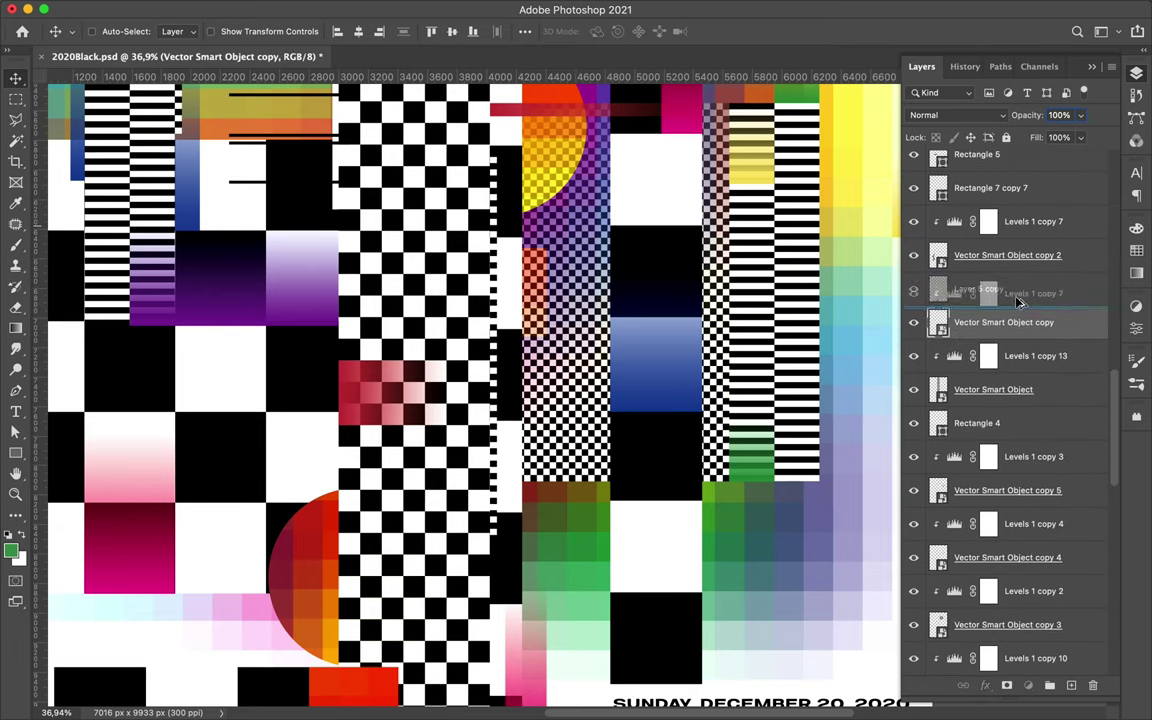
Step: Merge each clipped Levels pair down into its smart object layer
left_click(1050, 356, "shift")
key("ctrl+e")
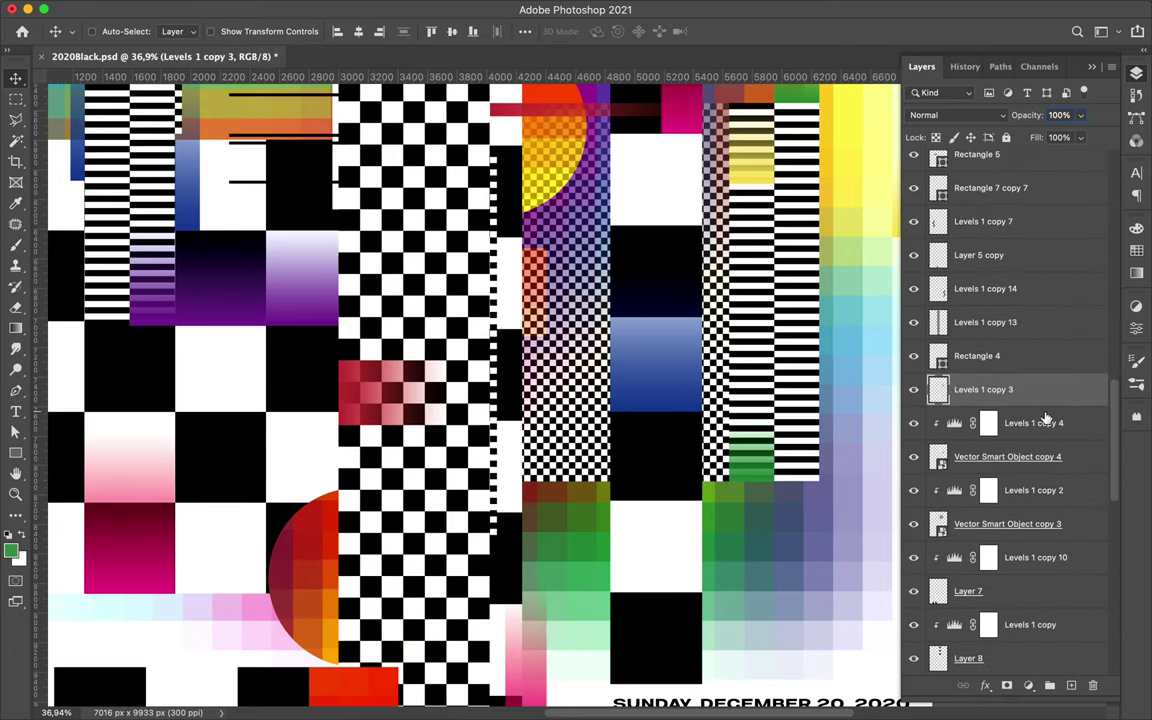
key("ctrl+e")
key("ctrl+e")
key("ctrl+e")
left_click(1050, 548)
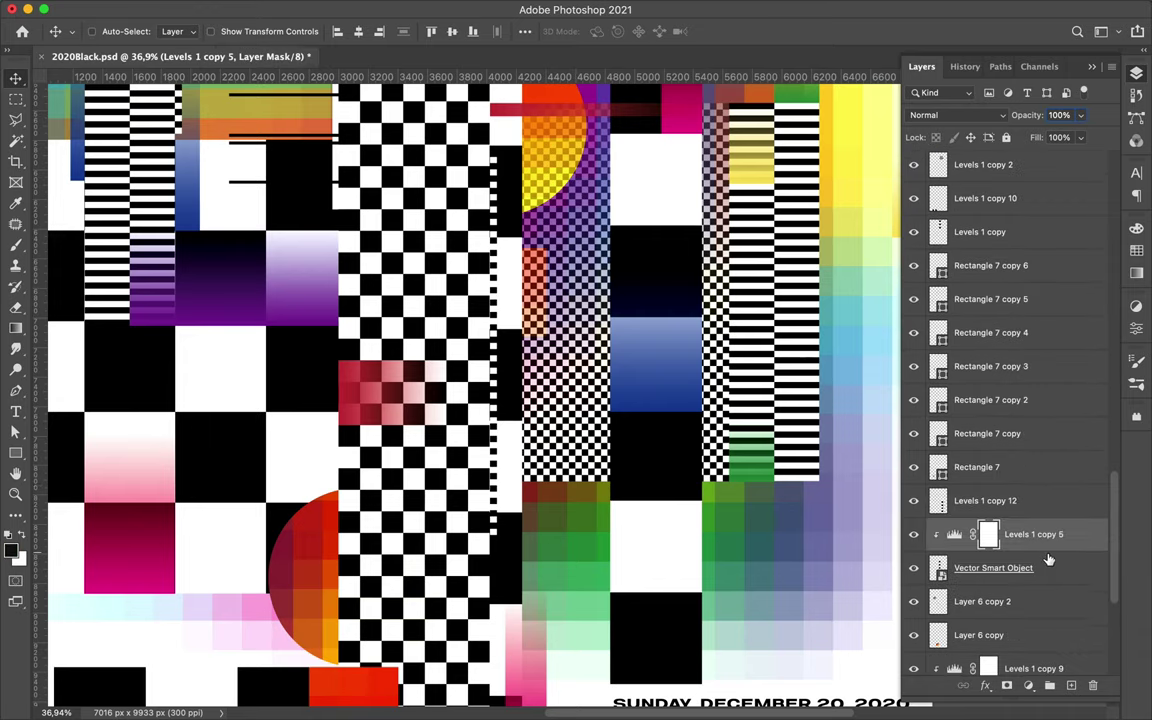
key("ctrl+e")
key("ctrl+e")
scroll(1048, 576, "up", 5)
left_click(1029, 290)
scroll(1029, 300, "up", 5)
scroll(997, 355, "up", 5)
left_click(997, 355)
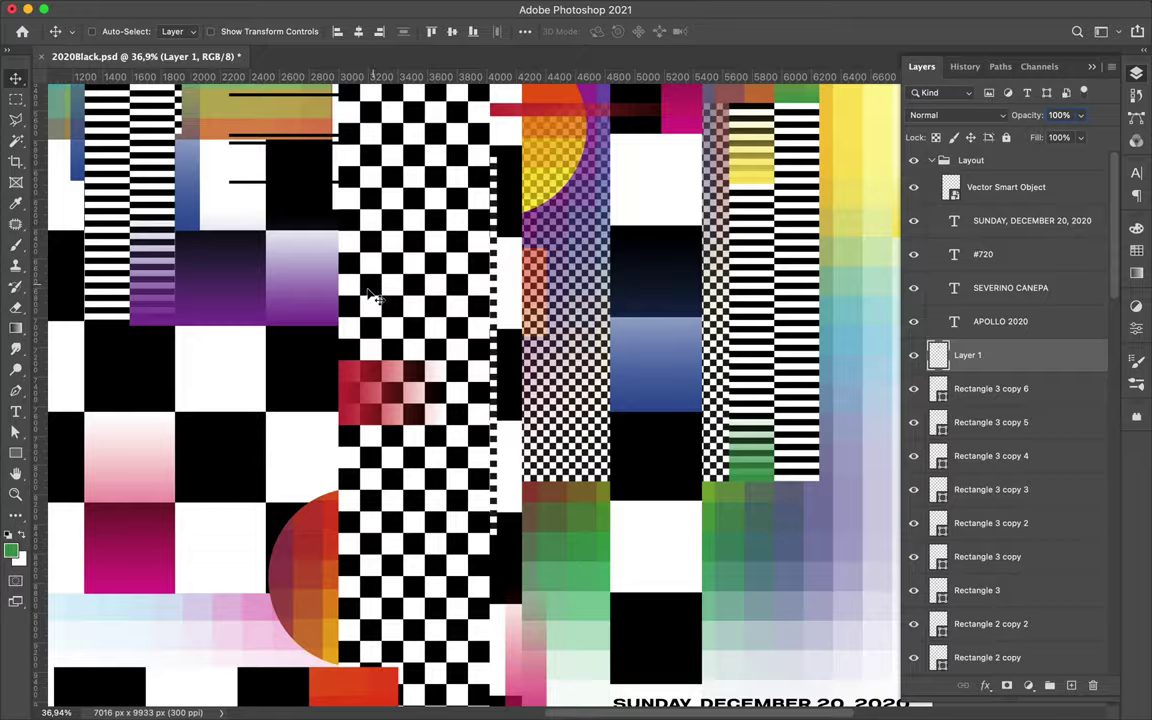
Step: Copy the grey rectangle into a stepped pixel cluster in the blue band
left_click(370, 295, "ctrl")
scroll(347, 242, "up", 3)
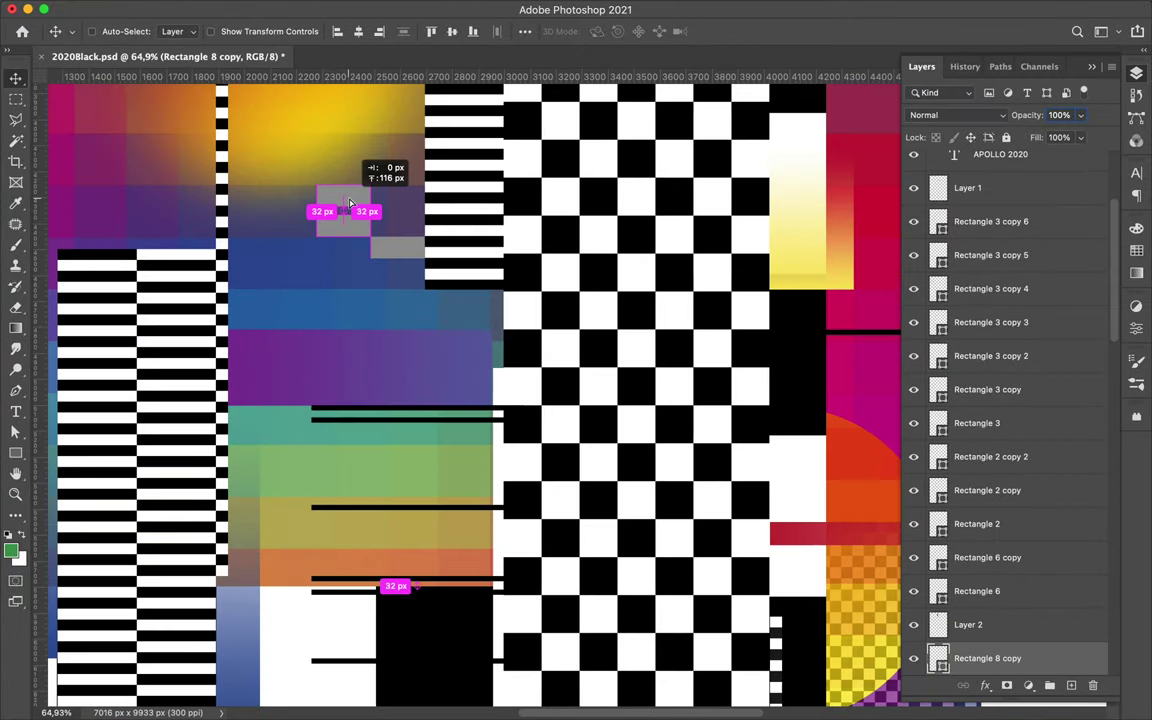
left_click_drag(350, 204, 296, 247)
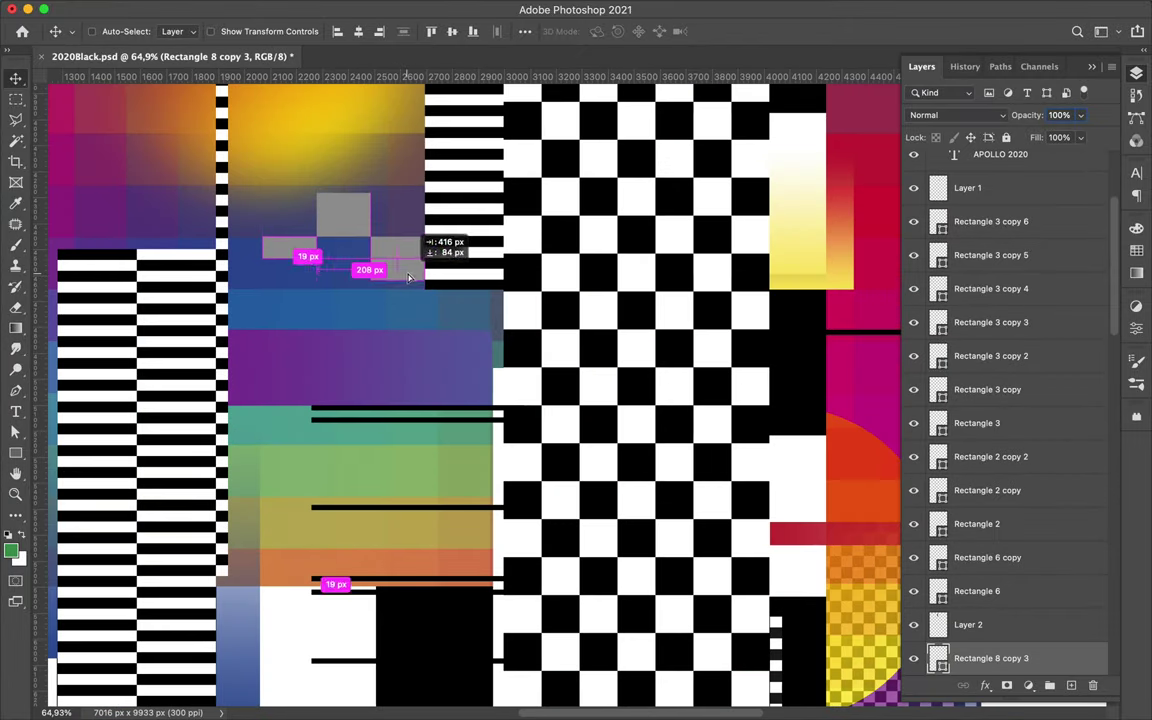
left_click_drag(410, 300, 310, 290)
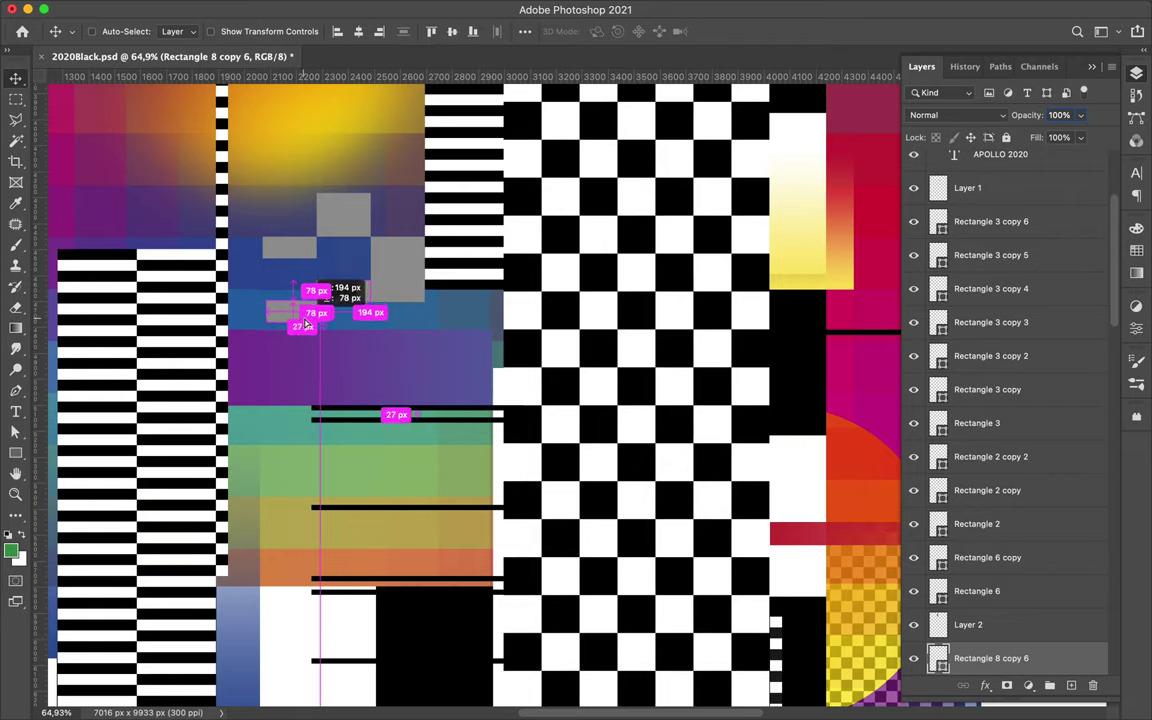
scroll(298, 309, "up", 2)
scroll(357, 315, "down", 8)
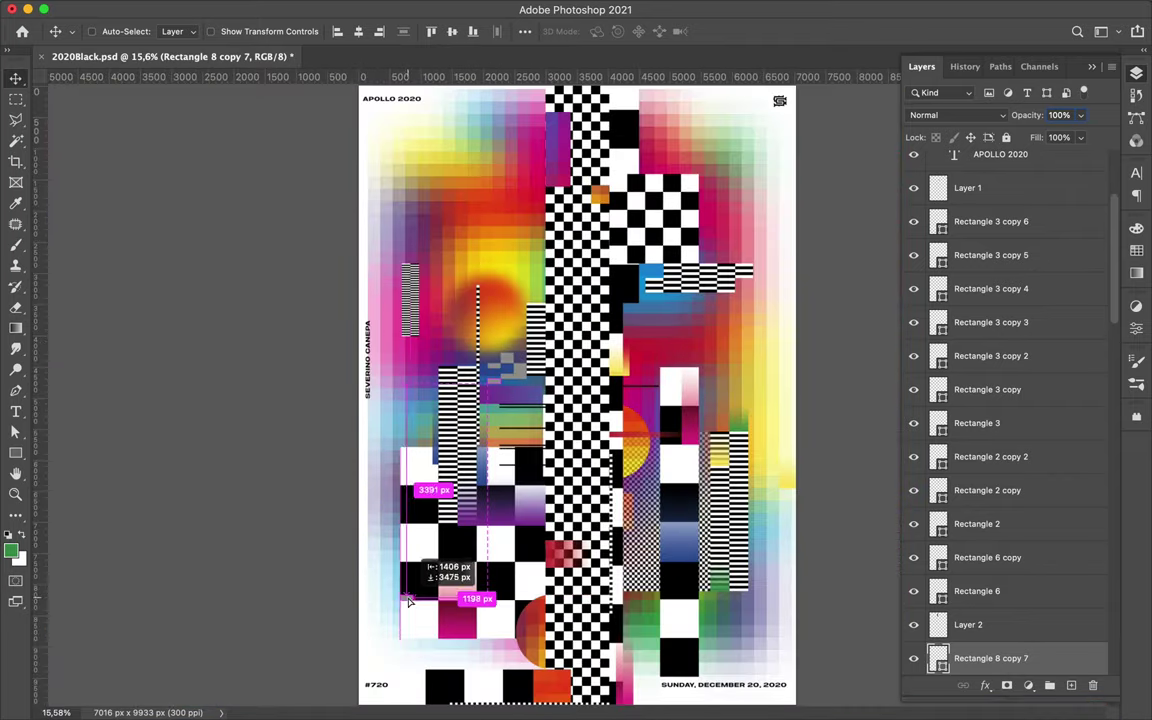
scroll(409, 601, "up", 5)
Step: Add grey pixel steps on the lower-left black square and narrow them slightly
left_click_drag(512, 535, 514, 489)
scroll(512, 543, "up", 2)
left_click_drag(512, 543, 638, 510)
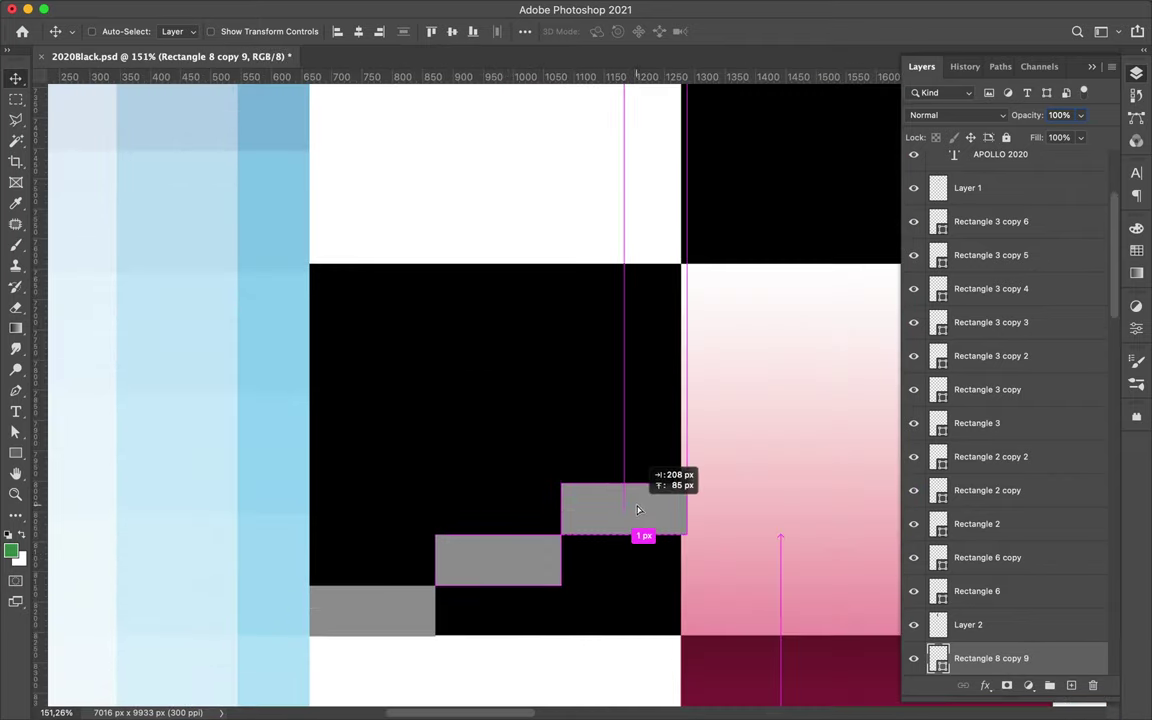
key("ctrl+t")
right_click(599, 560)
key("Escape")
key("ctrl+t")
left_click_drag(686, 558, 680, 558)
key("Return")
Step: Copy grey rectangles to fill the black gap and near the poster's left edge
mouse_move(540, 551)
left_mouse_down()
mouse_move(664, 551)
mouse_move(594, 573)
left_mouse_up()
scroll(578, 563, "up", 2)
scroll(610, 565, "down", 1)
key("Return")
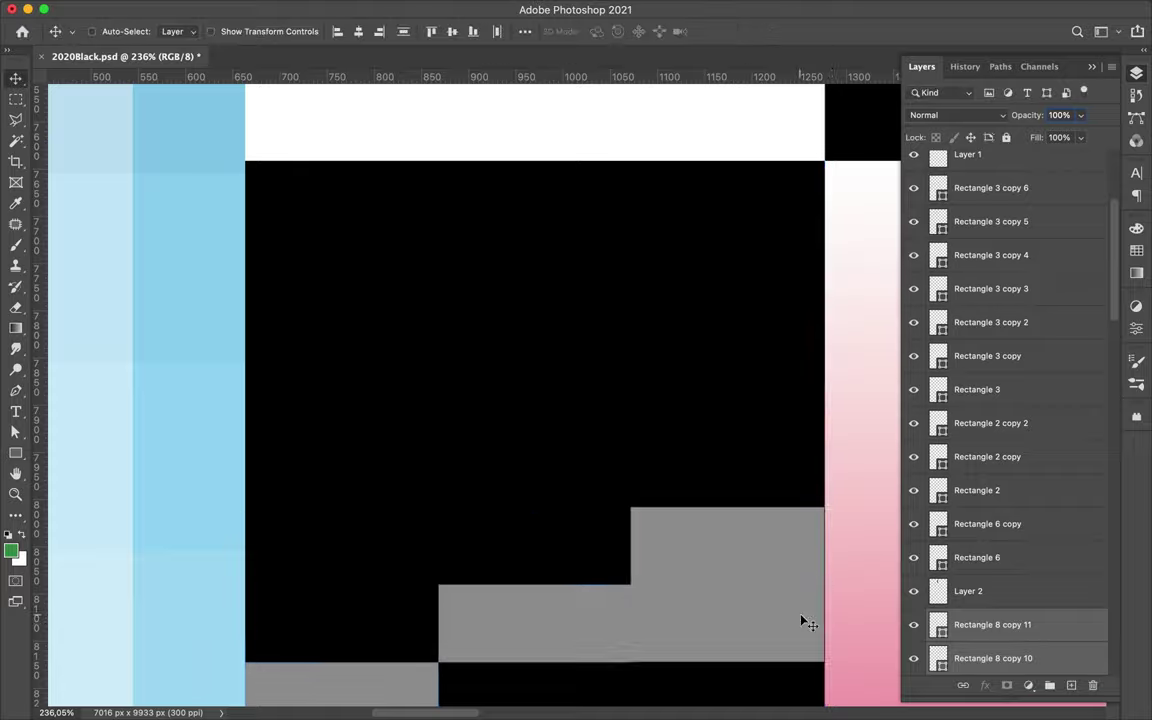
scroll(802, 622, "down", 3)
mouse_move(663, 490)
left_mouse_down()
mouse_move(371, 488)
mouse_move(473, 442)
mouse_move(367, 400)
mouse_move(267, 452)
left_mouse_up()
scroll(366, 408, "down", 2)
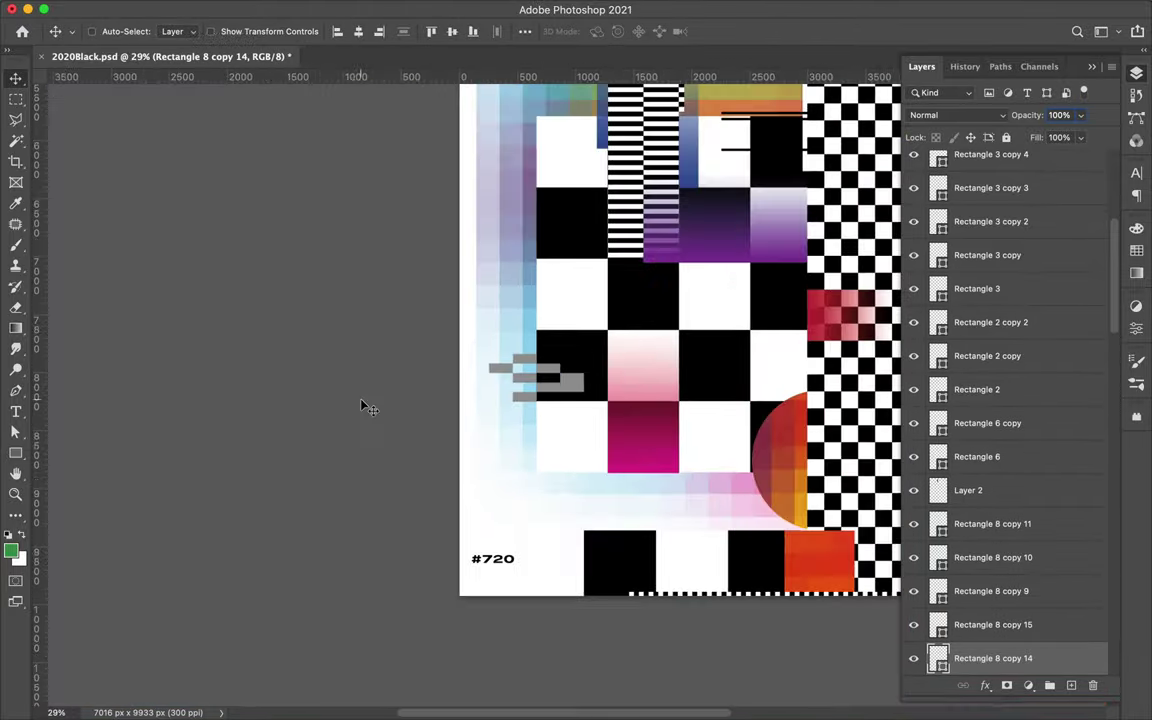